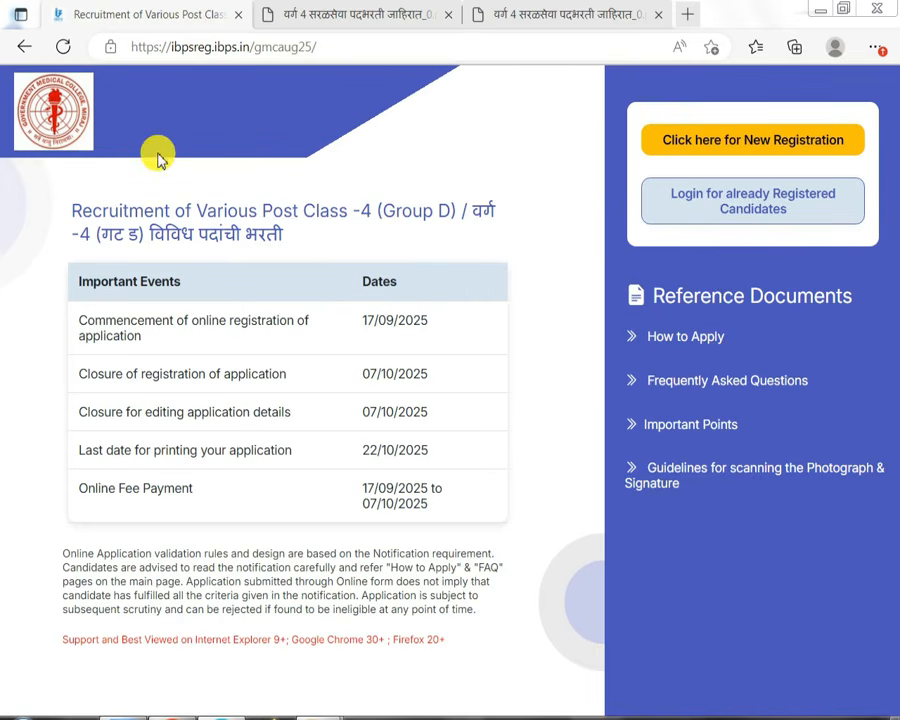
Start a new registration for the Class-4 (Group D) various posts recruitment.
drag(207, 212, 331, 220)
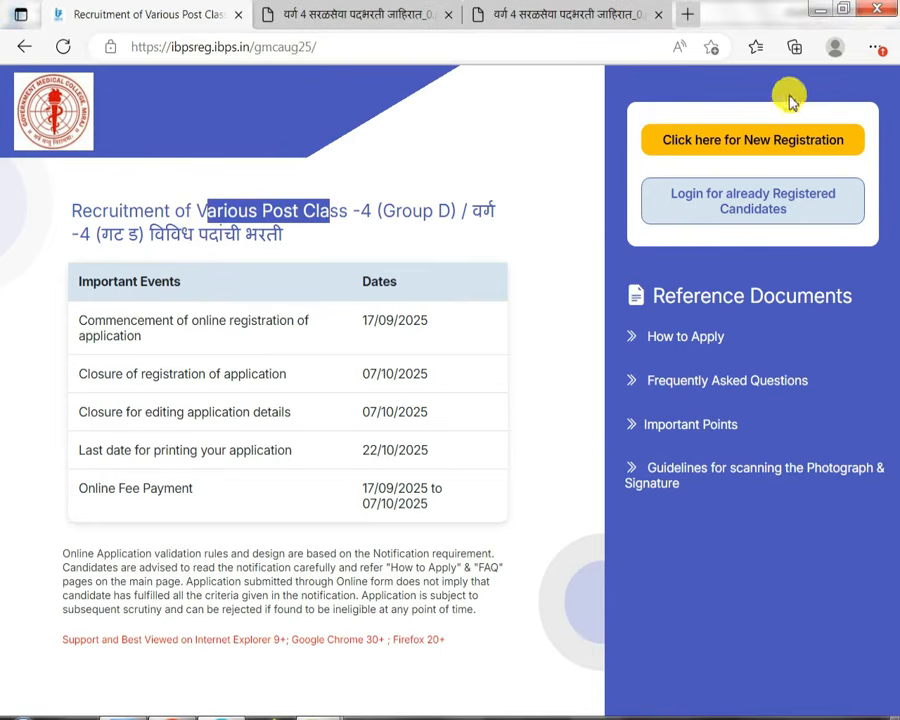
click(770, 155)
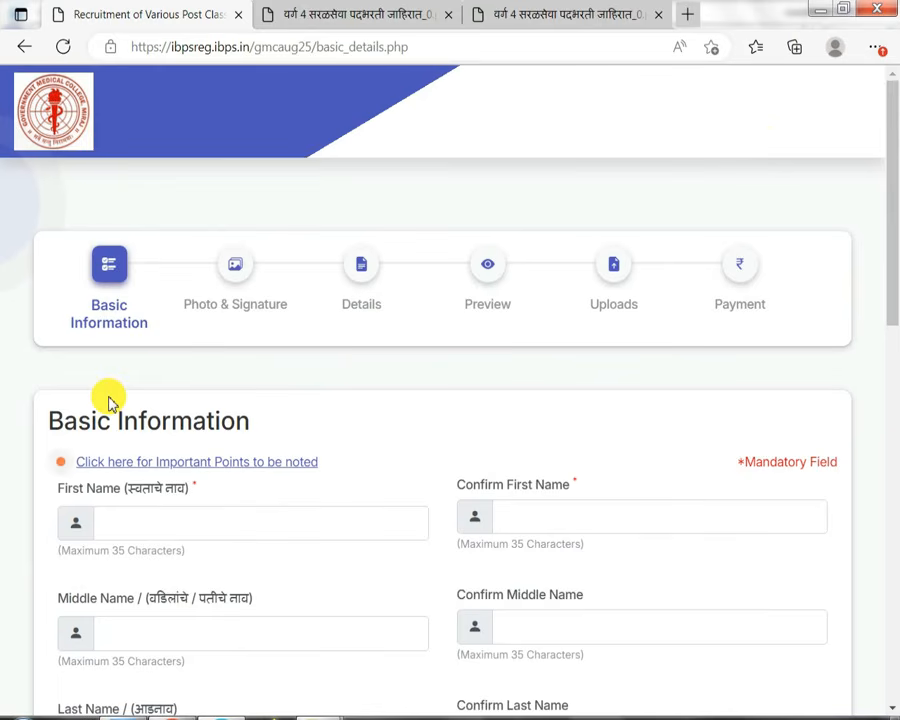
Go through the first, middle and last name fields and the mobile number fields of the Basic Information form.
scroll(110, 400, down, 1)
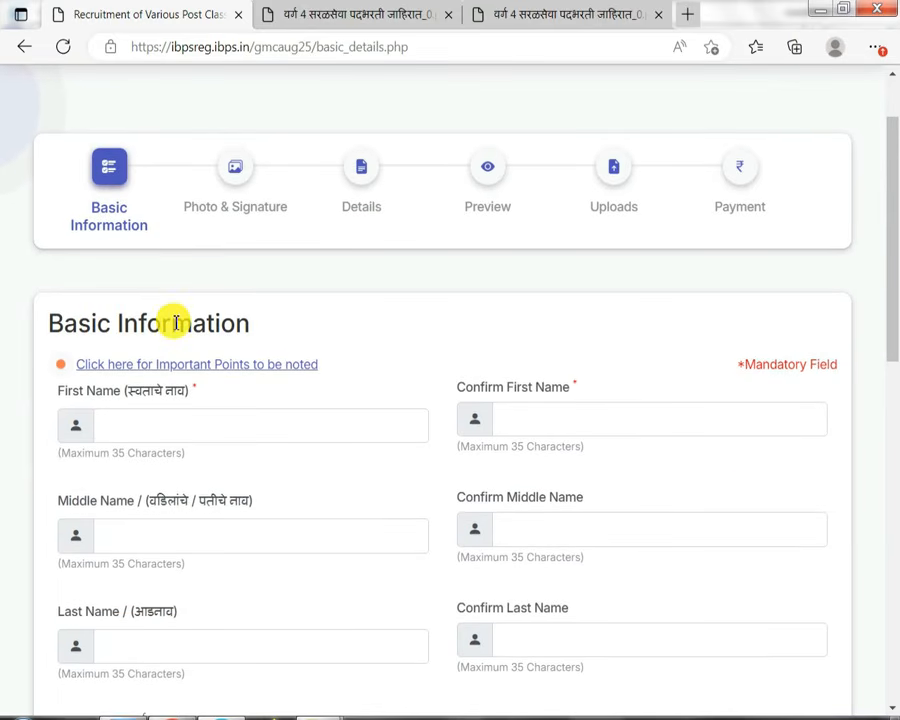
scroll(176, 322, down, 1)
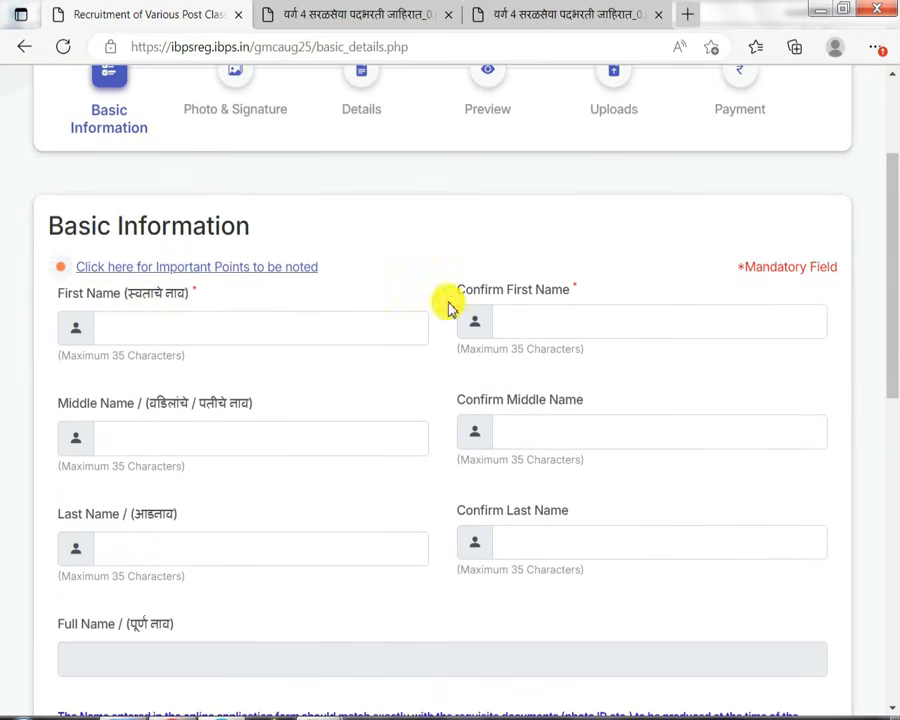
click(558, 296)
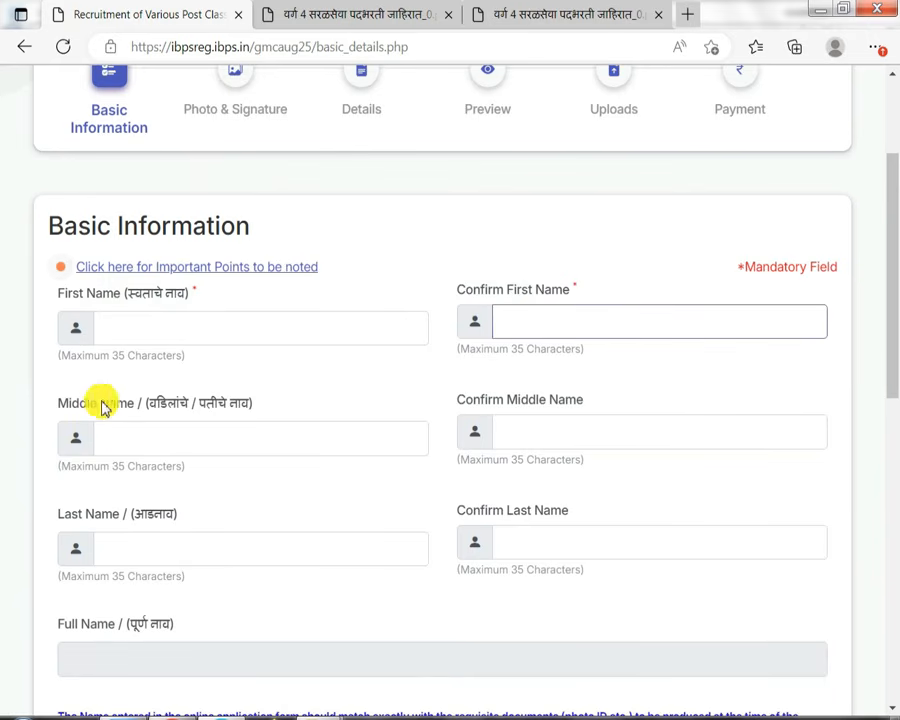
click(237, 409)
click(566, 403)
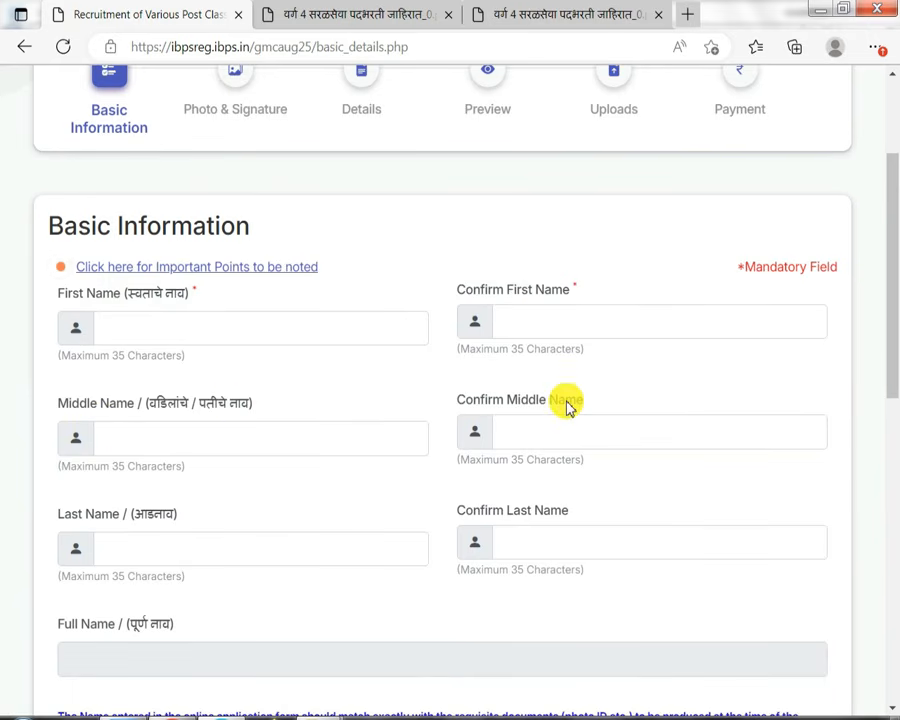
click(170, 520)
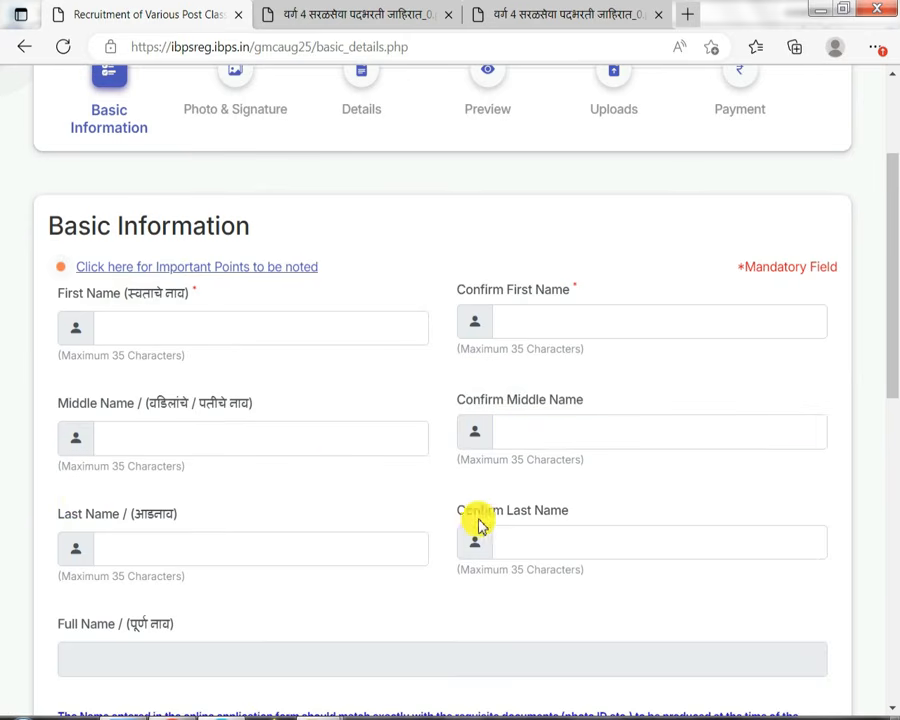
click(498, 510)
scroll(593, 518, down, 1)
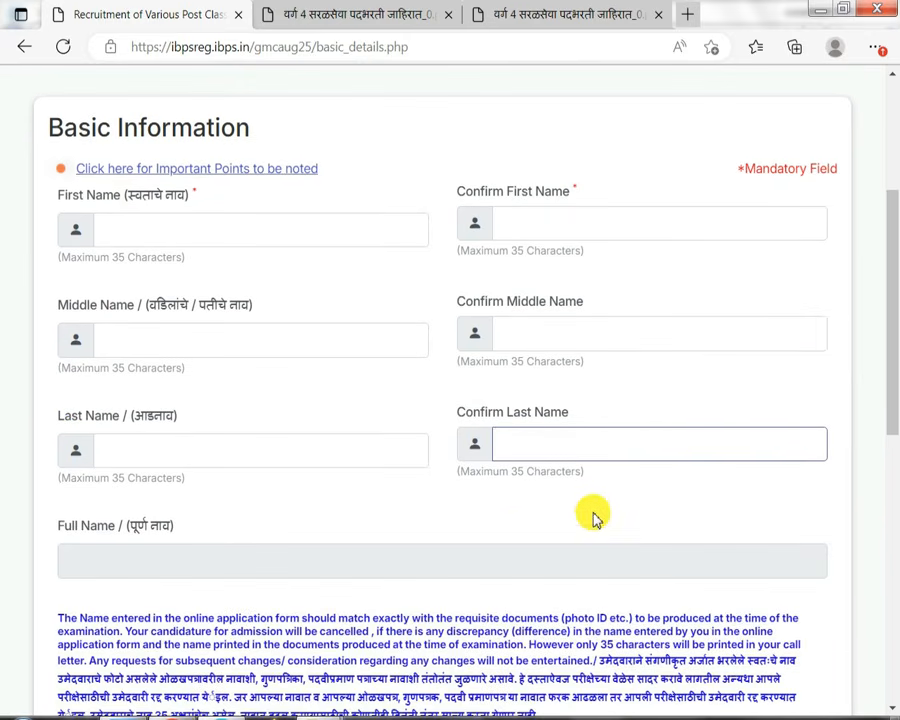
scroll(140, 528, down, 4)
click(180, 375)
click(420, 390)
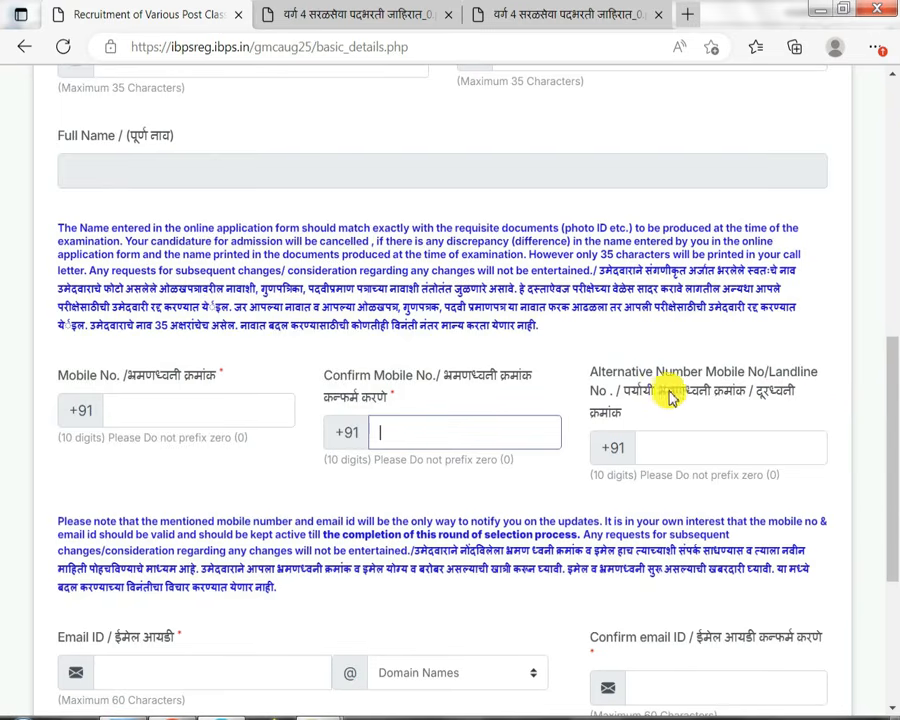
click(815, 413)
Set the e-mail domain to gmail.com and go to the e-mail confirmation field.
scroll(817, 412, down, 3)
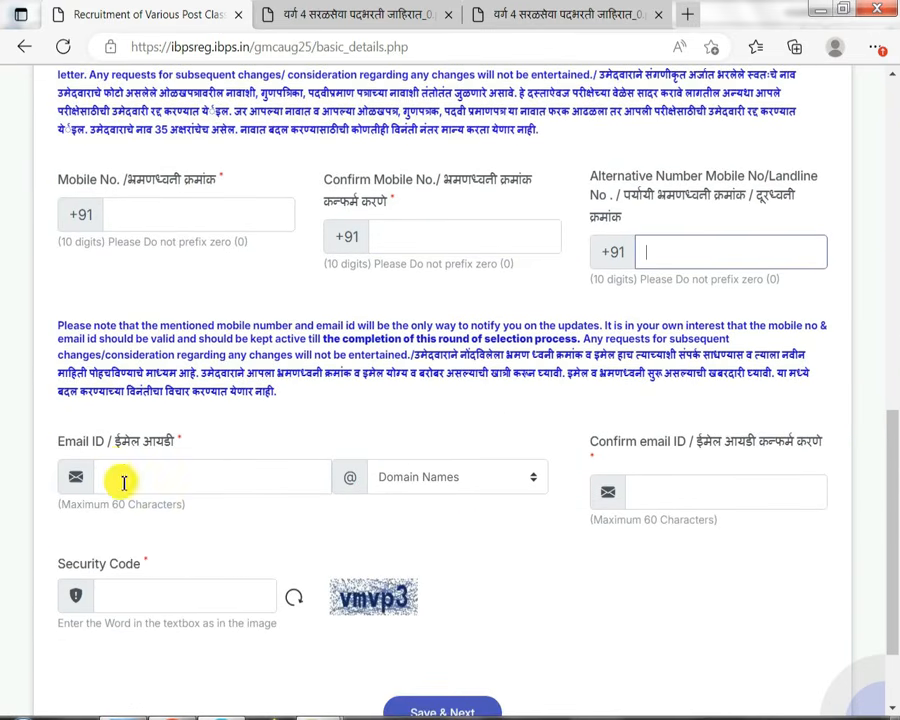
click(110, 450)
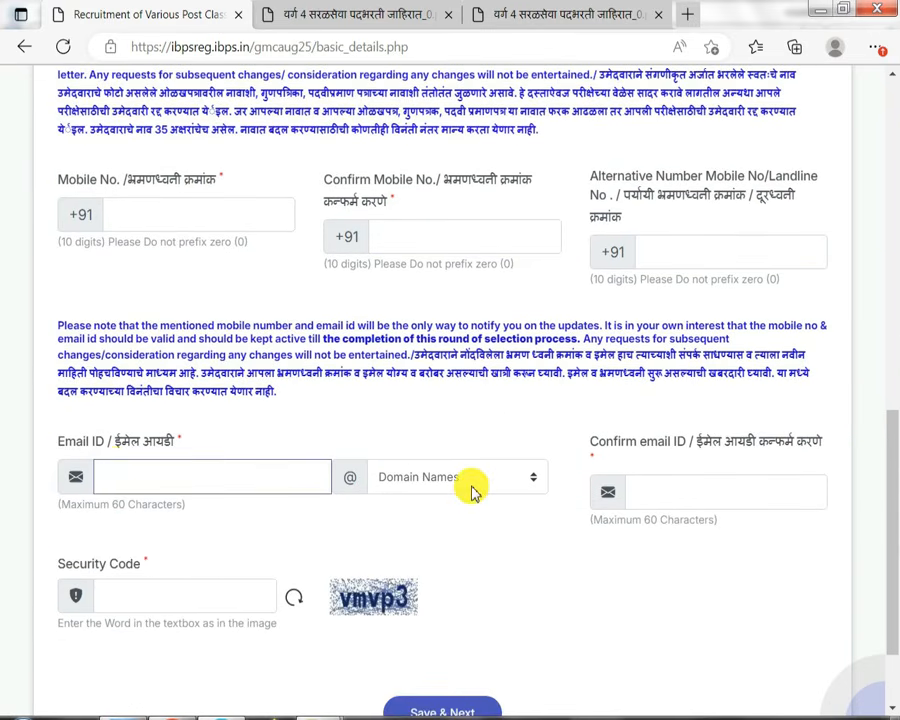
click(472, 485)
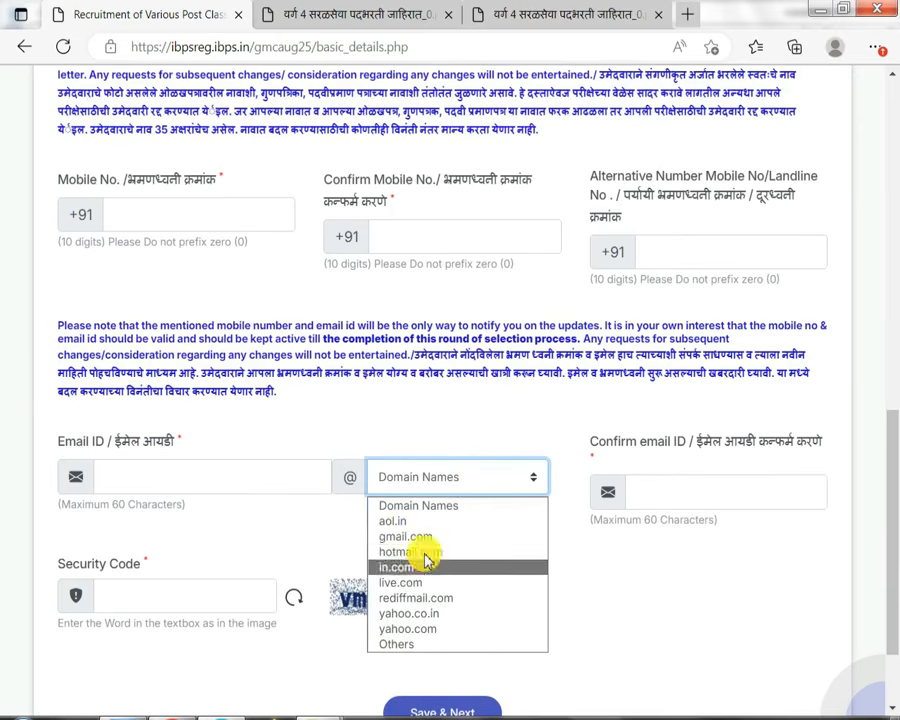
click(430, 541)
click(735, 492)
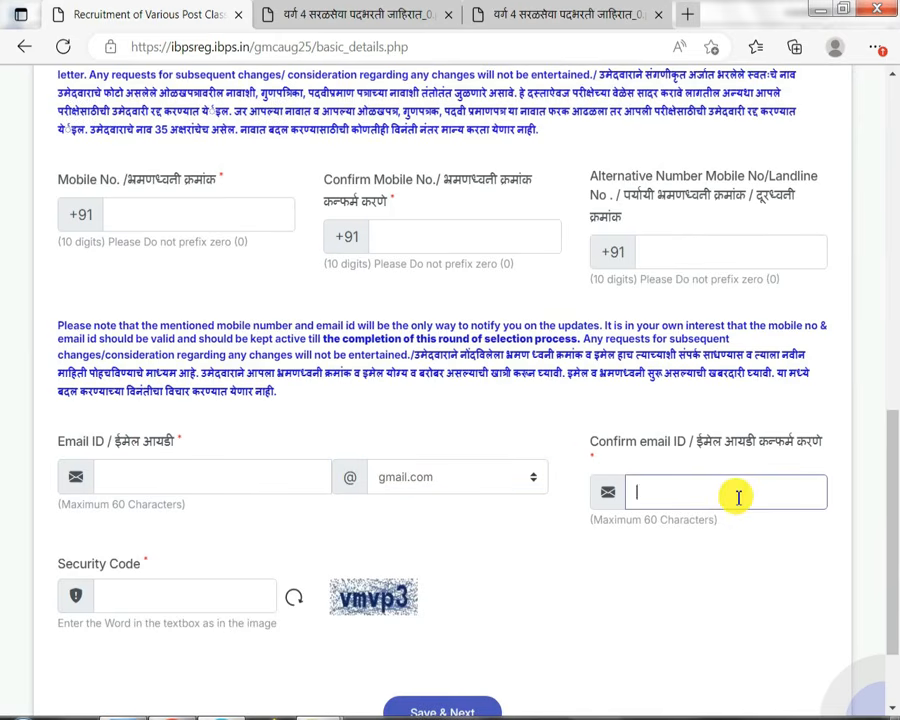
Enter the security code from the captcha image and save the basic information to continue to the photo and signature stage.
click(168, 603)
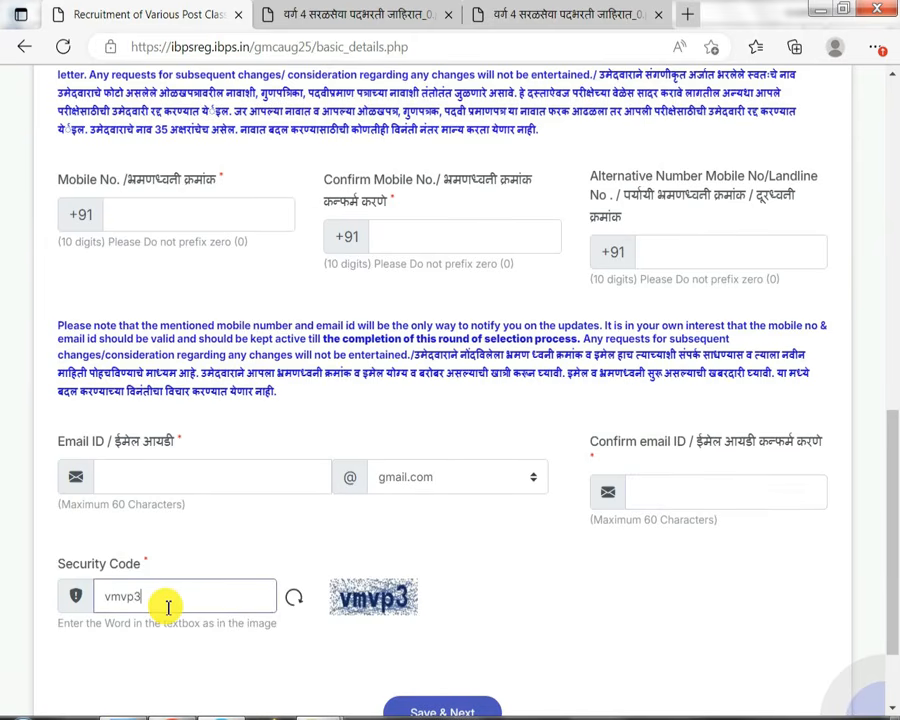
scroll(200, 600, down, 1)
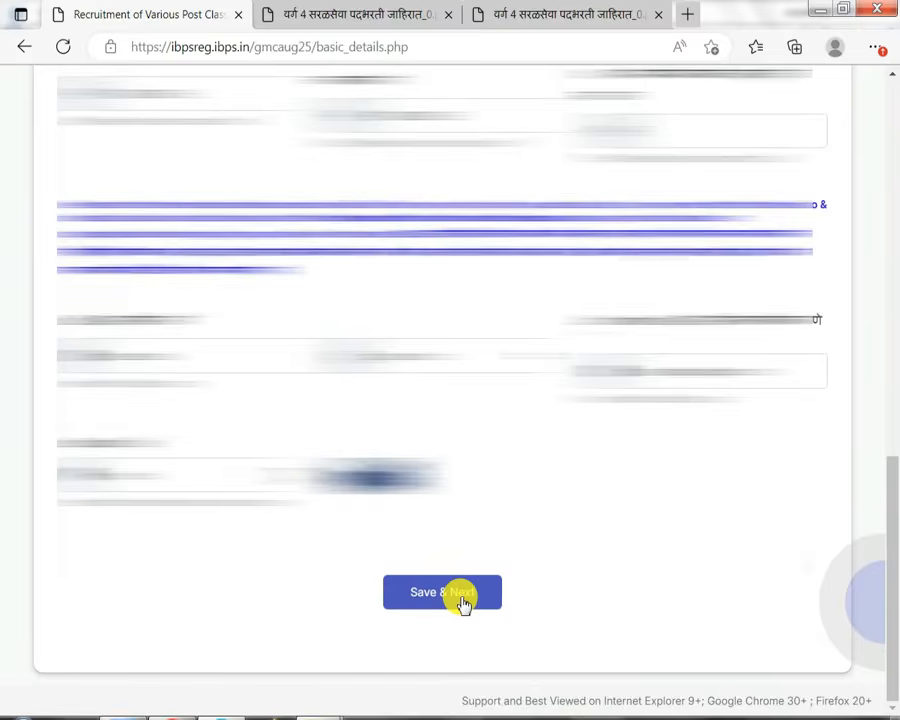
click(463, 598)
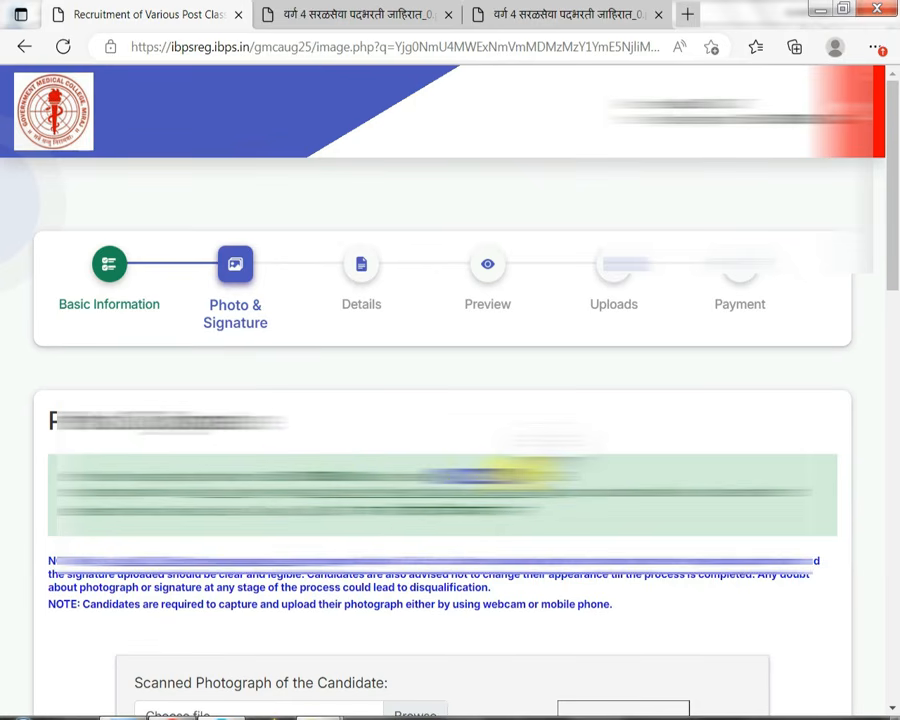
Examine the requirements for the scanned photograph, live photo capture and scanned signature of the candidate.
scroll(221, 100, down, 5)
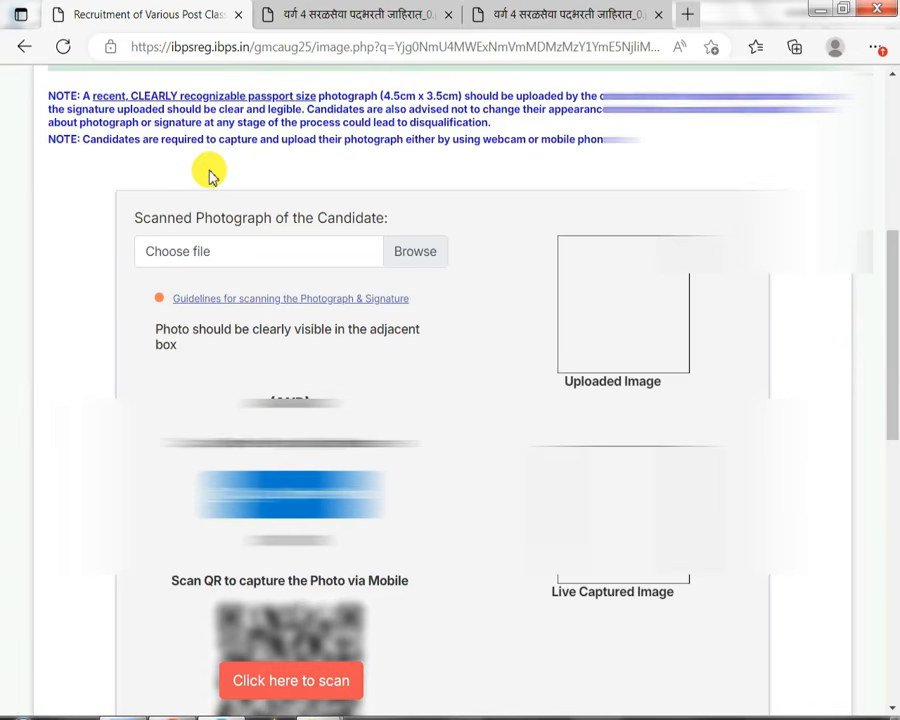
drag(168, 218, 241, 220)
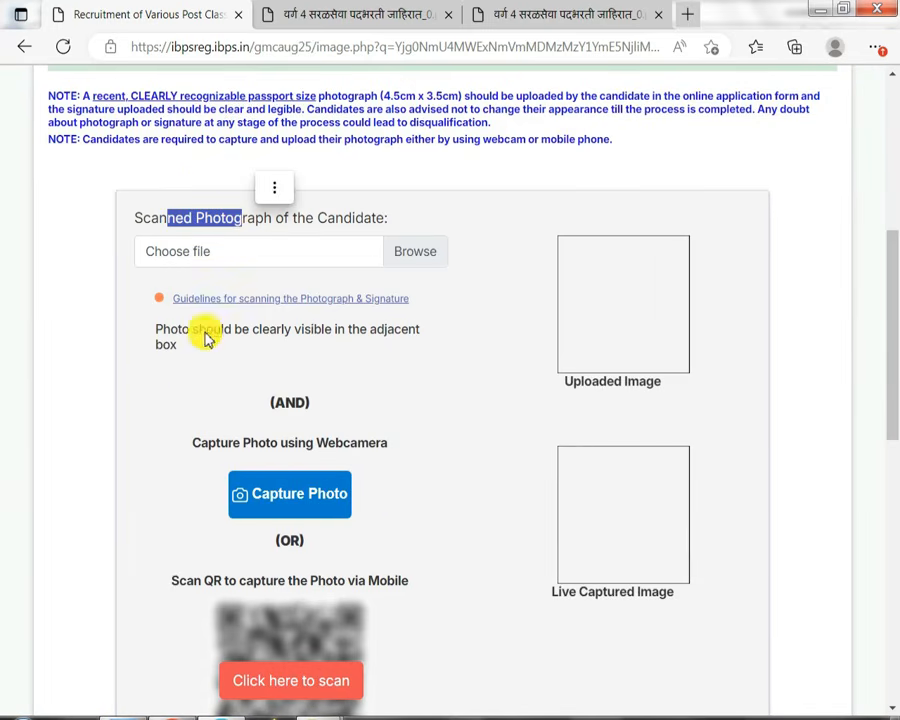
scroll(400, 380, down, 2)
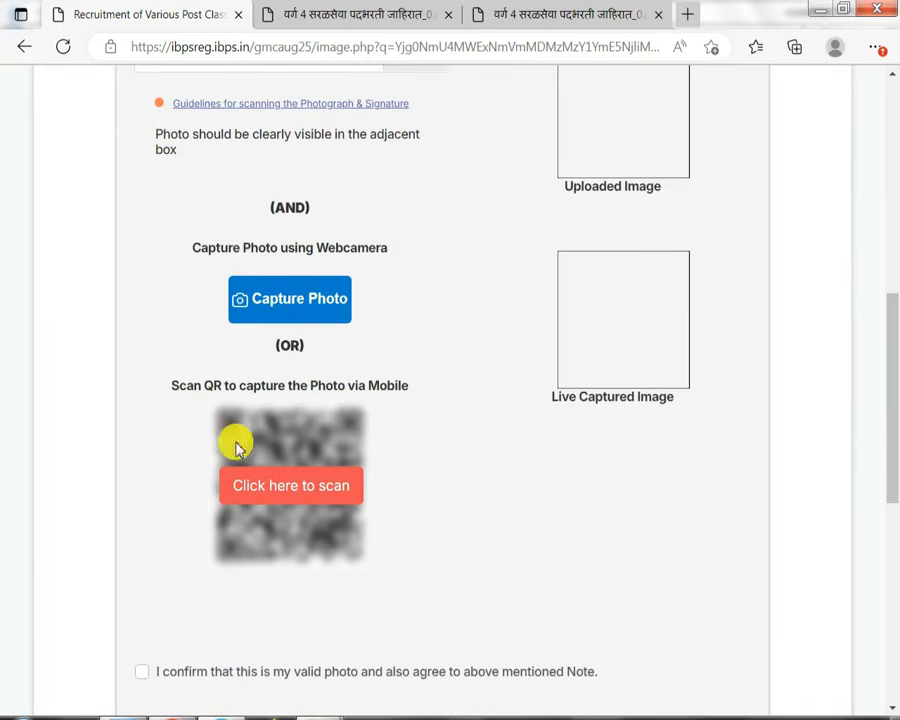
scroll(346, 352, down, 4)
drag(183, 410, 302, 414)
scroll(302, 416, up, 1)
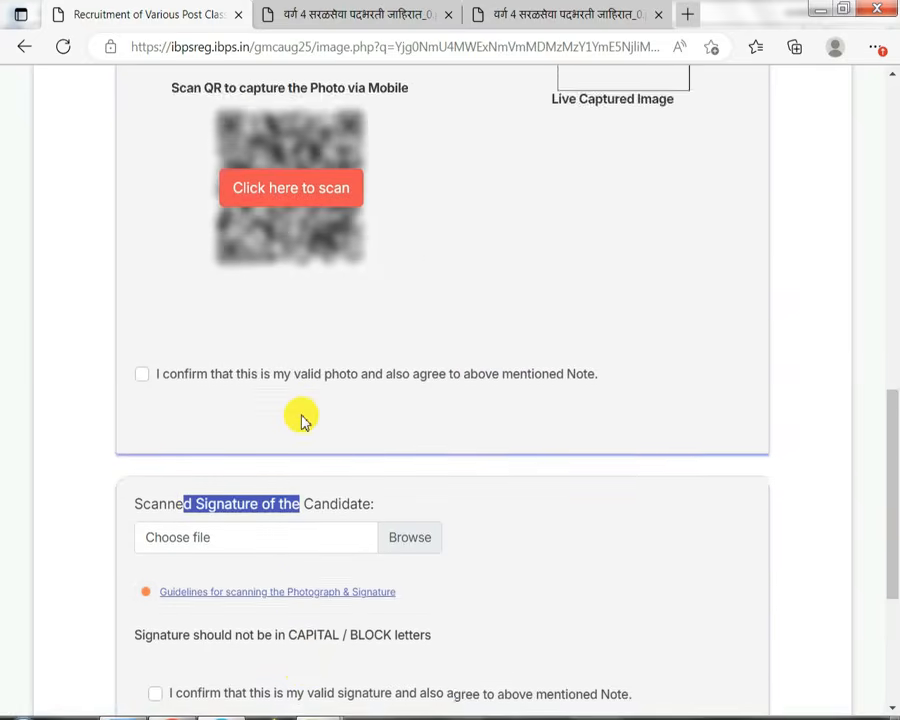
scroll(227, 388, down, 3)
scroll(221, 381, up, 4)
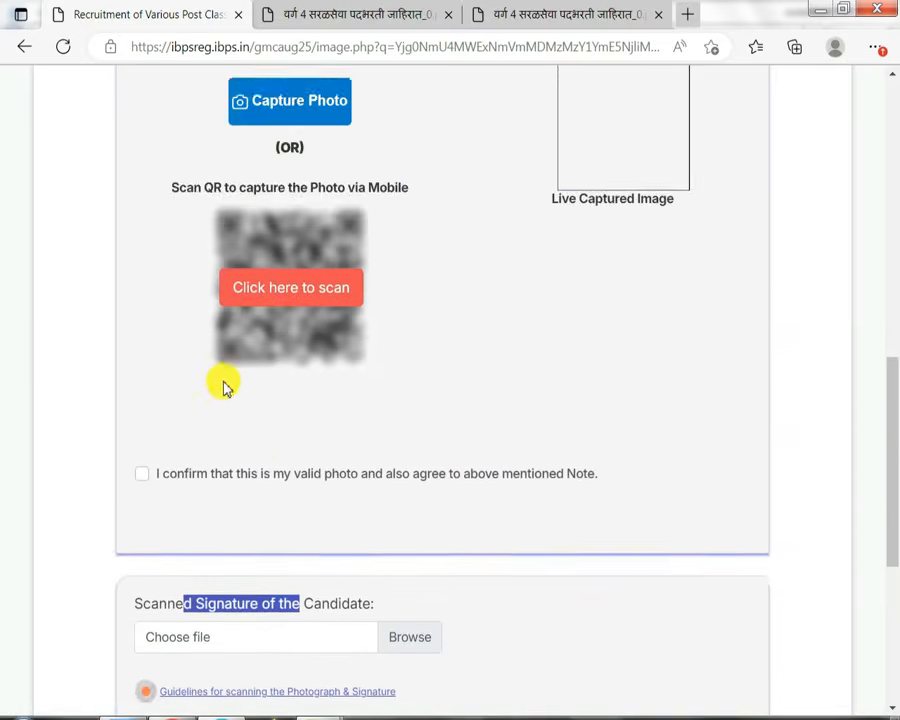
Confirm that the photo and the signature are valid and agree to the mentioned notes.
click(141, 480)
scroll(140, 480, down, 4)
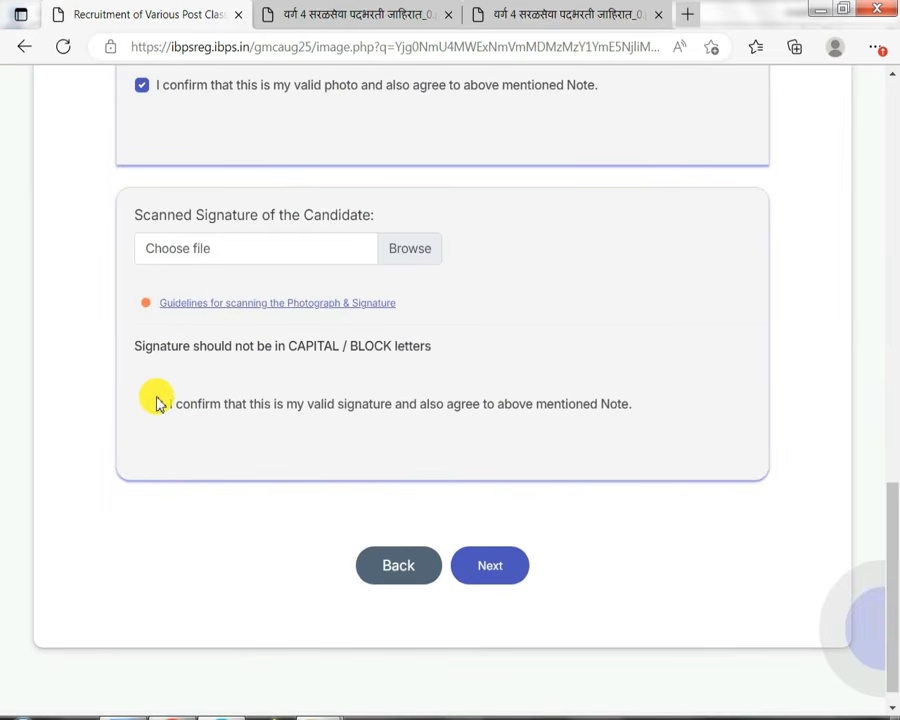
click(155, 410)
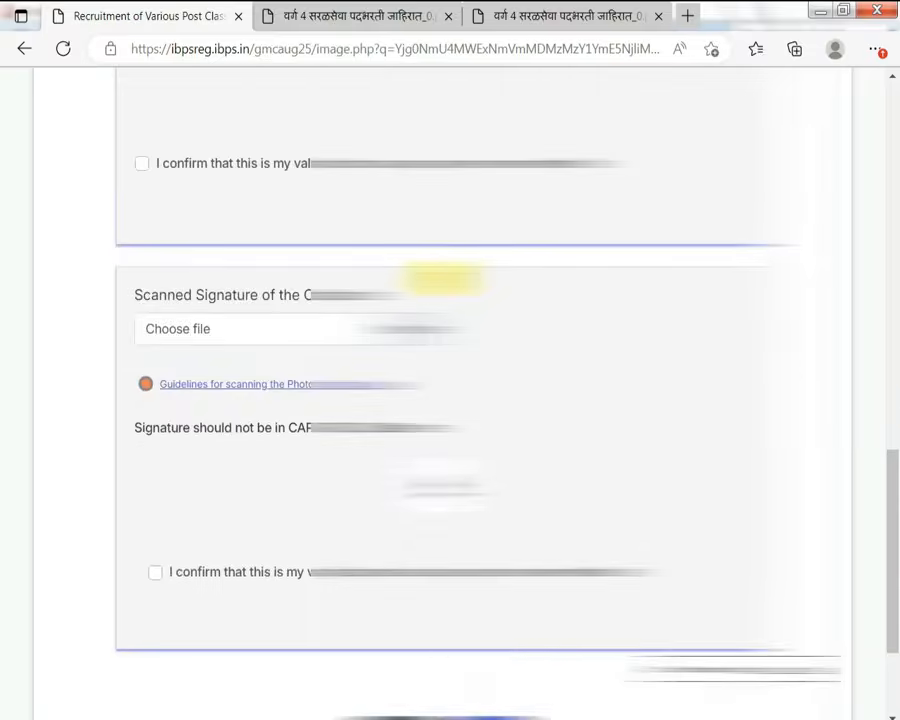
scroll(443, 278, up, 6)
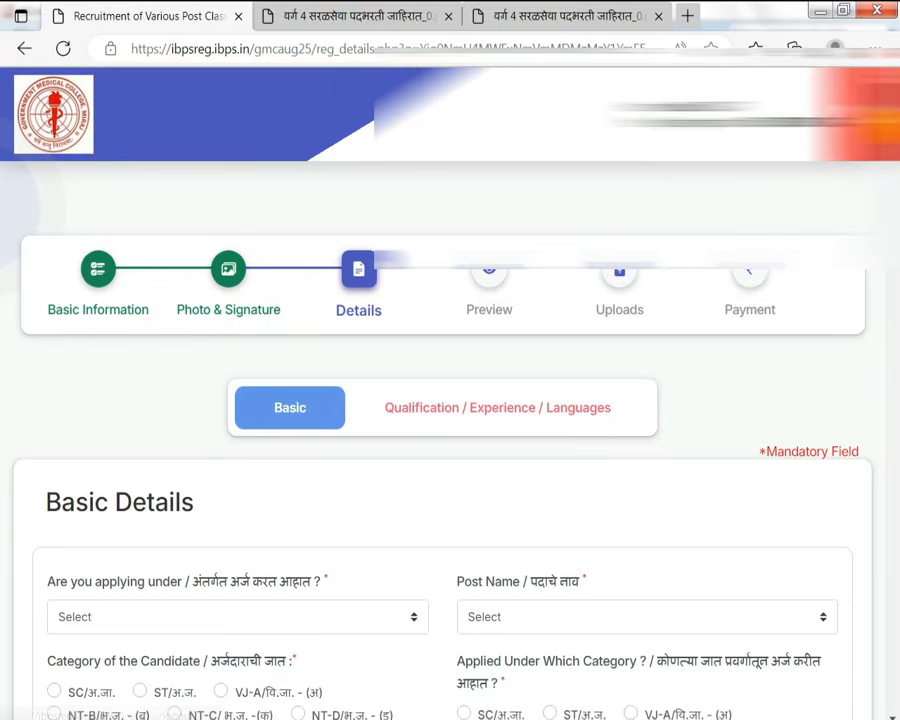
Examine the institution and post choices in Basic Details and the post-wise vacancy tables on page 20 of the recruitment advertisement PDF.
scroll(367, 313, down, 1)
scroll(137, 223, down, 3)
click(137, 226)
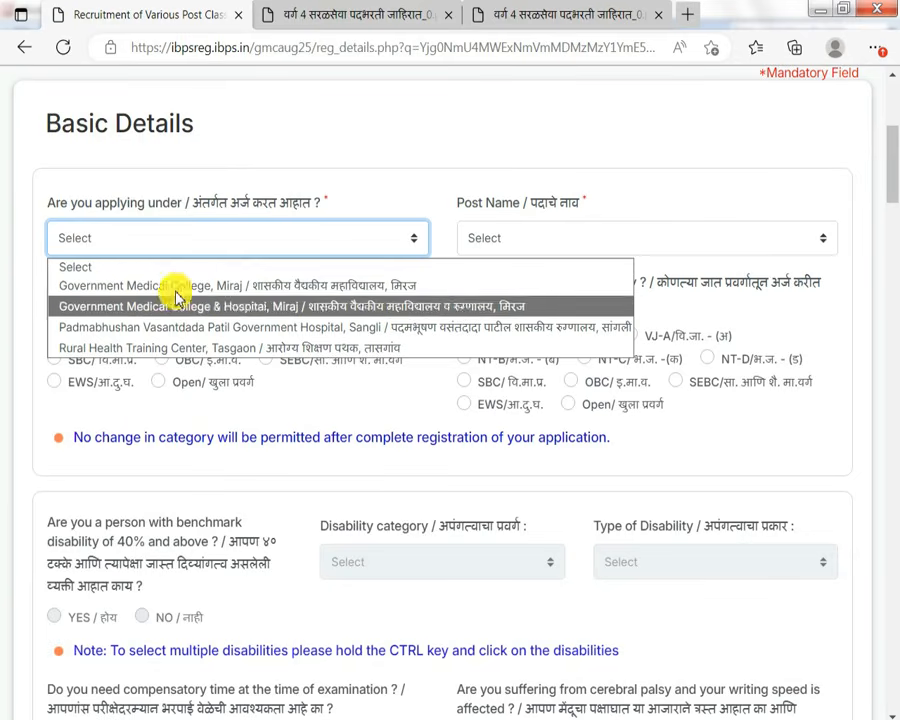
click(502, 240)
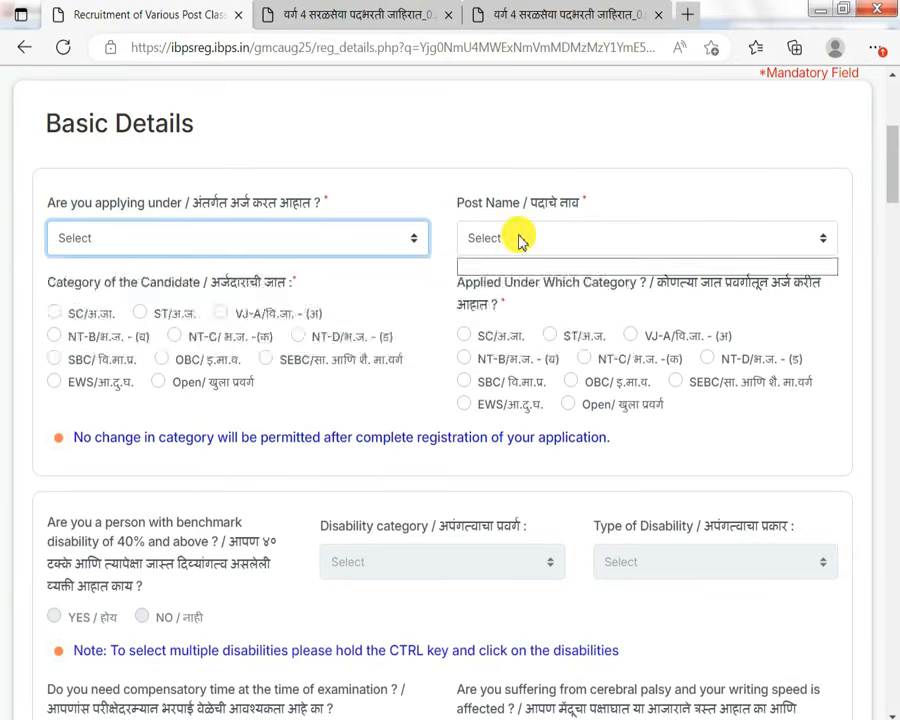
click(413, 12)
click(494, 12)
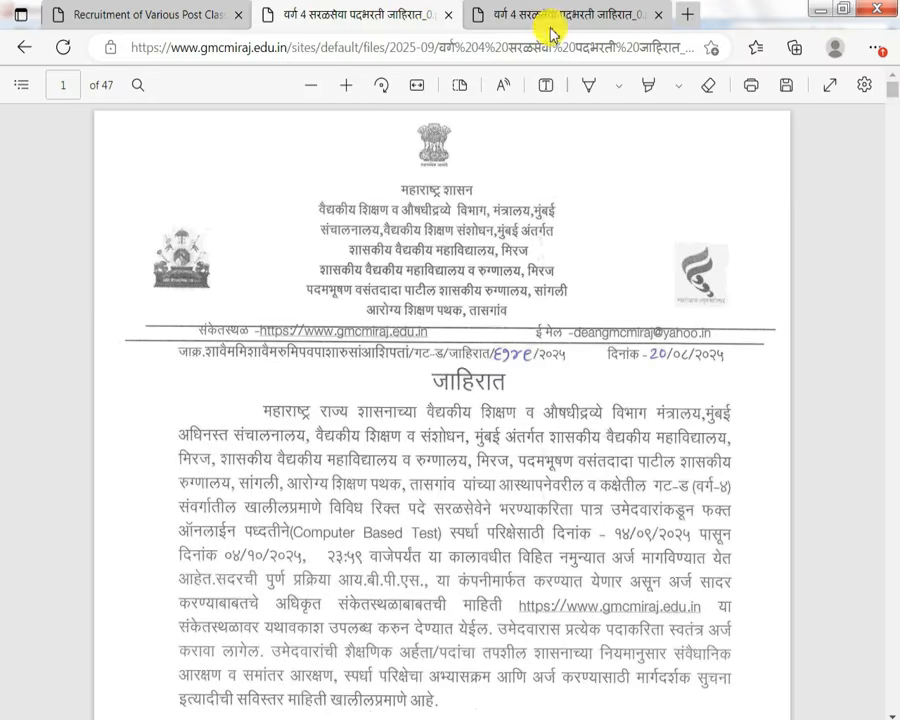
scroll(512, 370, down, 3)
scroll(512, 372, up, 5)
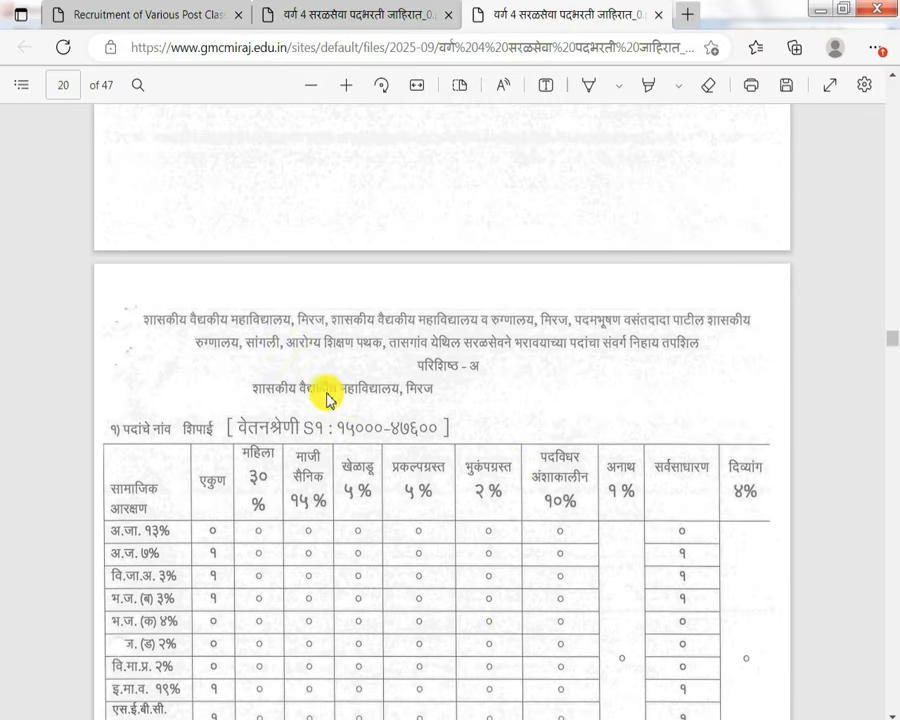
scroll(427, 395, down, 3)
scroll(427, 395, down, 8)
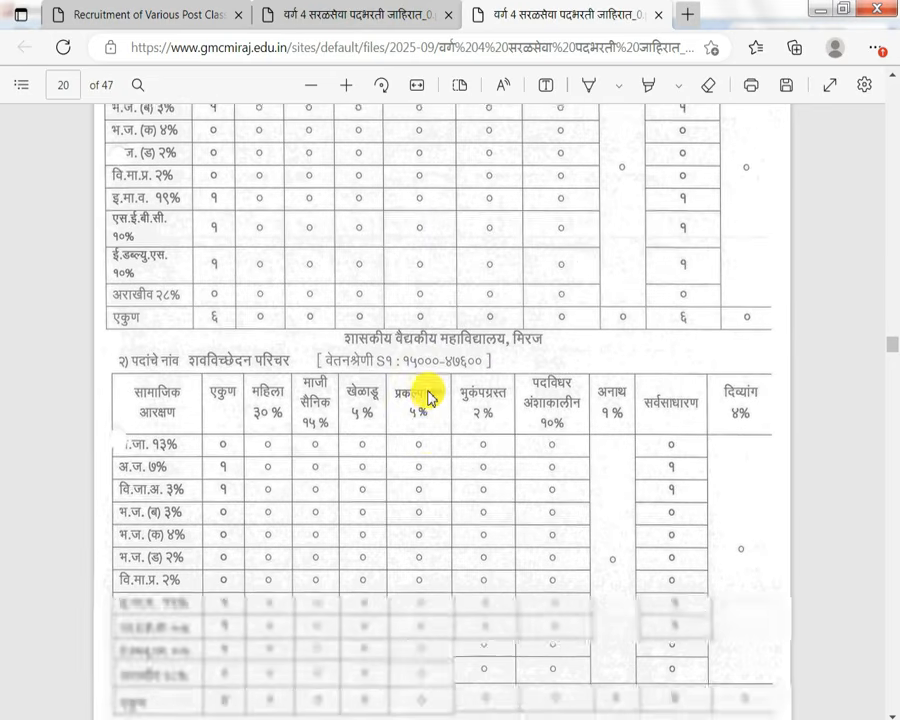
scroll(427, 395, up, 8)
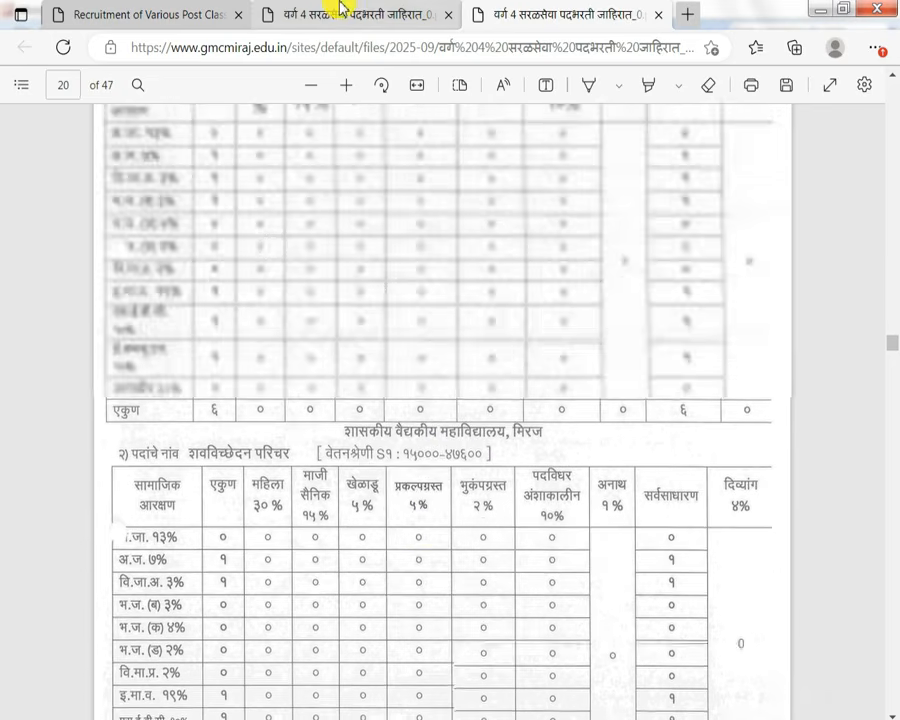
click(345, 12)
click(200, 10)
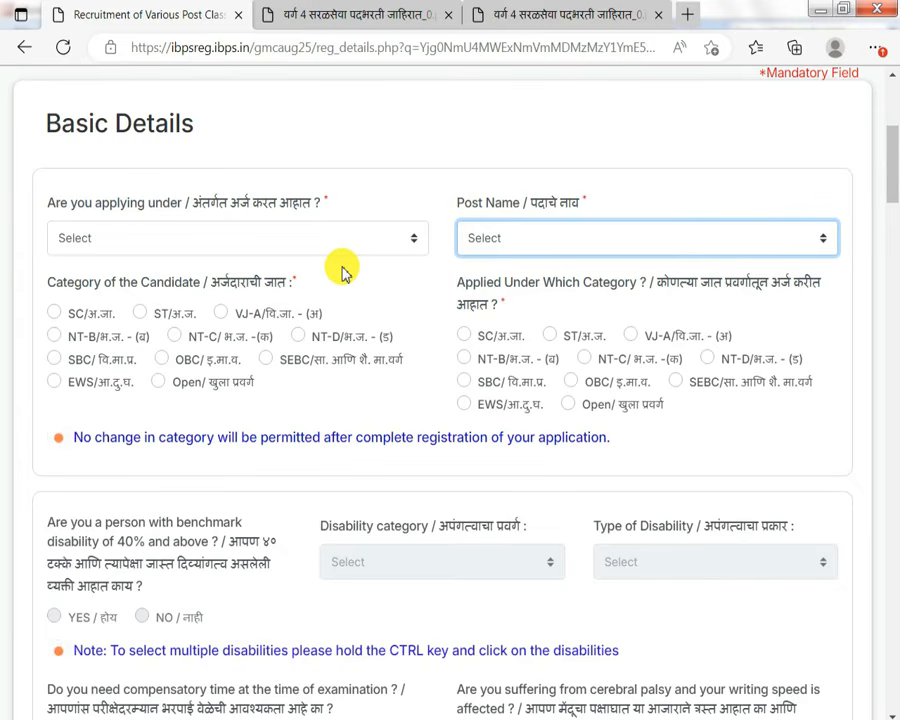
Apply under Padmabhushan Vasantdada Patil Government Hospital, Sangli, for the Ward Servant post, with Open as the candidate's category.
click(176, 238)
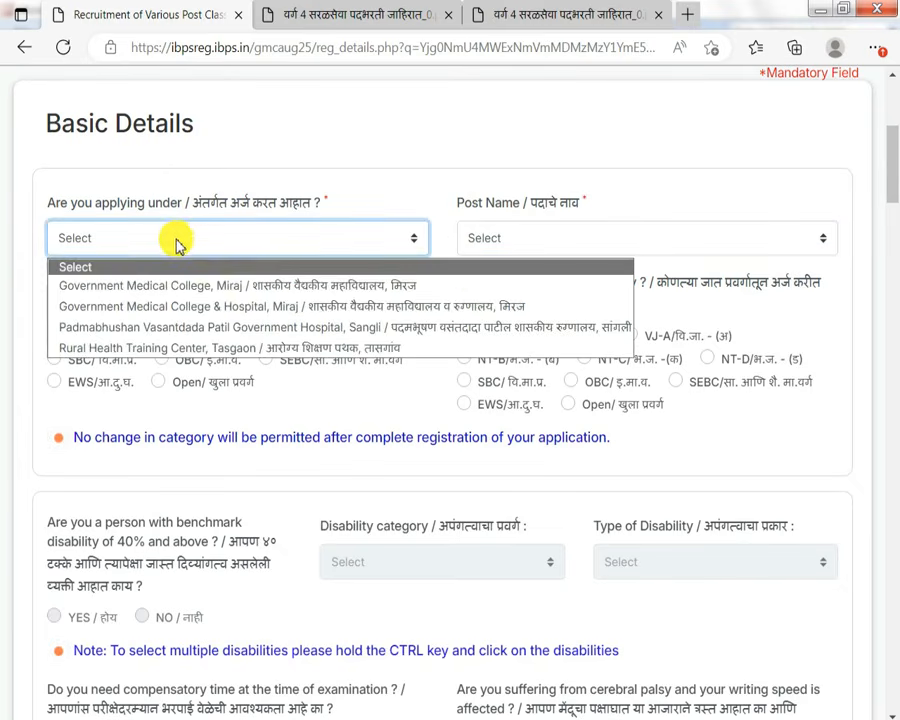
click(228, 326)
click(526, 242)
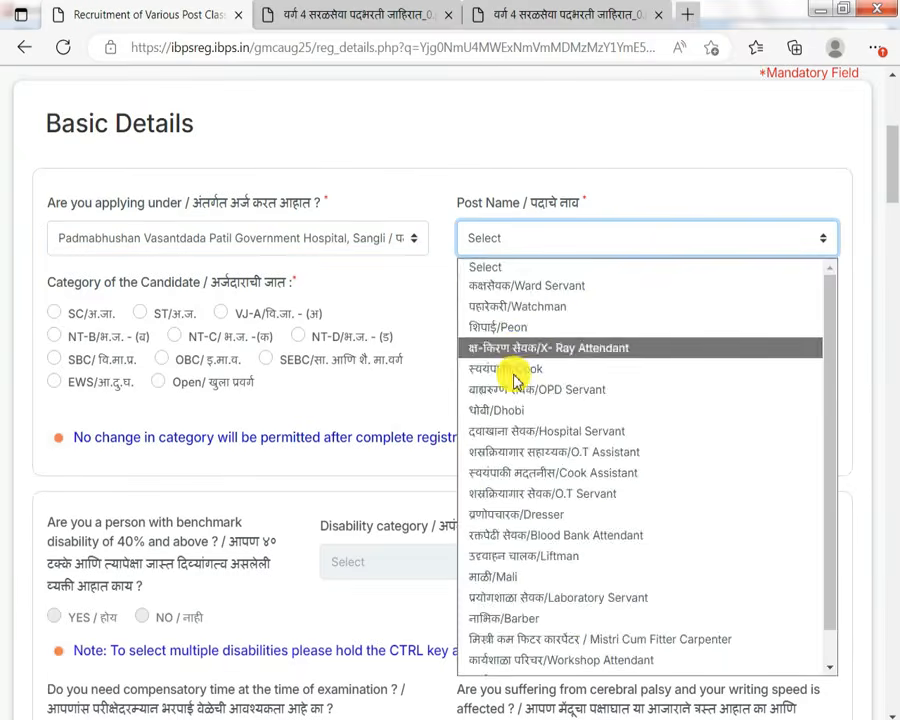
click(526, 288)
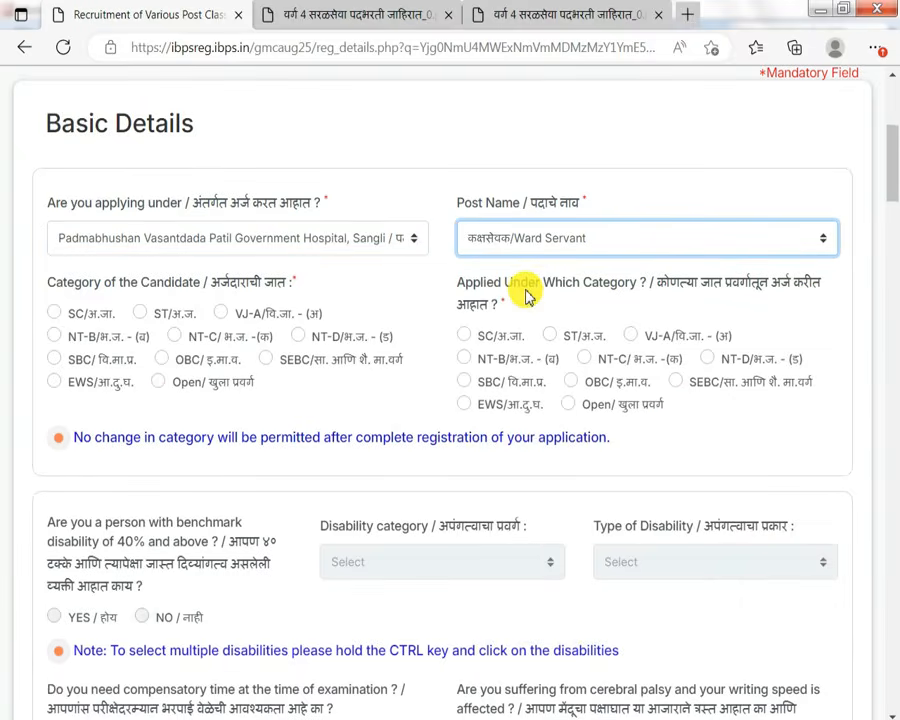
click(157, 382)
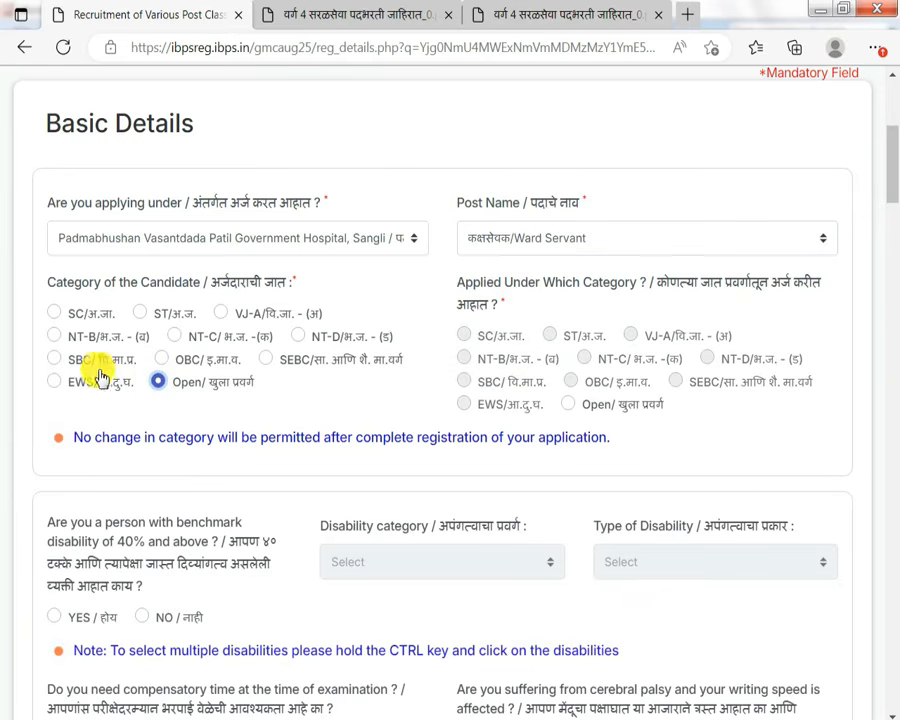
Set both the candidate's category and the category applied under to EWS.
click(566, 408)
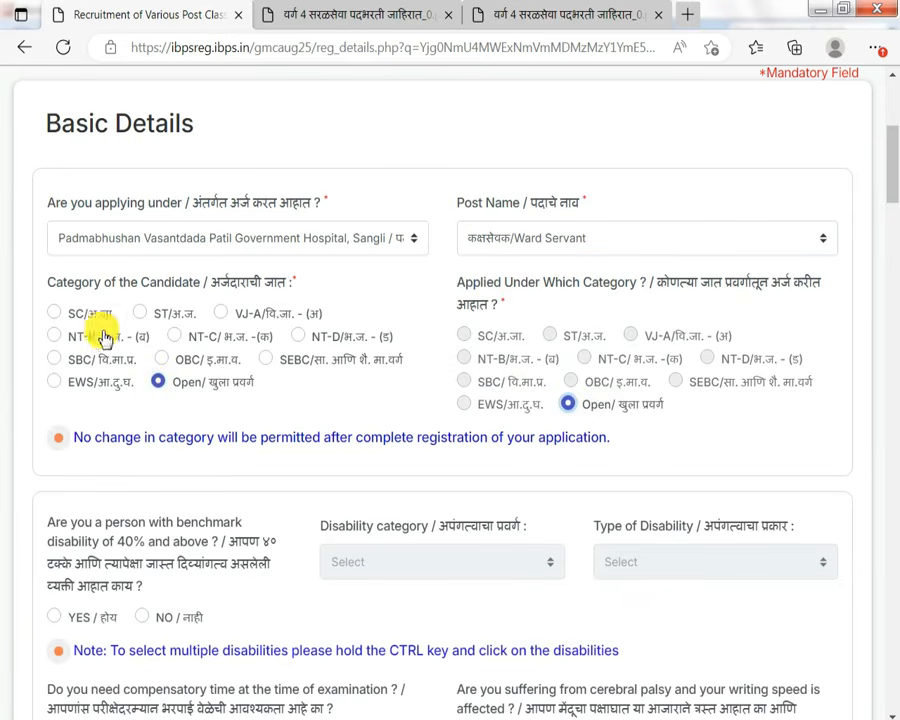
click(54, 383)
click(467, 406)
Check the Ward Servant post selection and the category-wise vacancy tables on page 20 of the advertisement PDF.
click(513, 228)
click(522, 8)
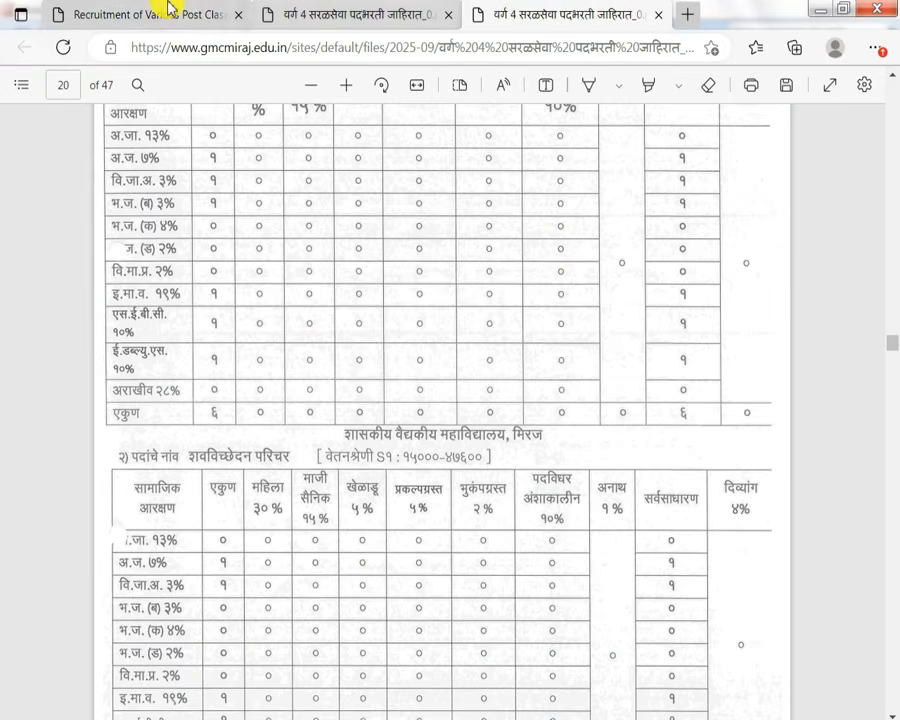
click(118, 10)
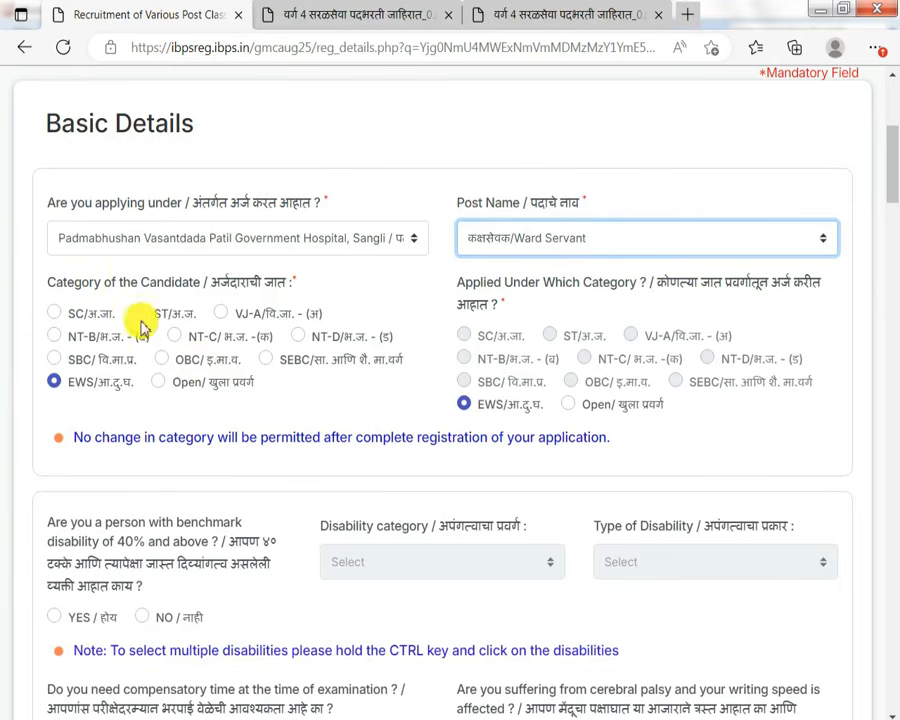
Set the candidate's category and the category applied under to SEBC.
click(92, 313)
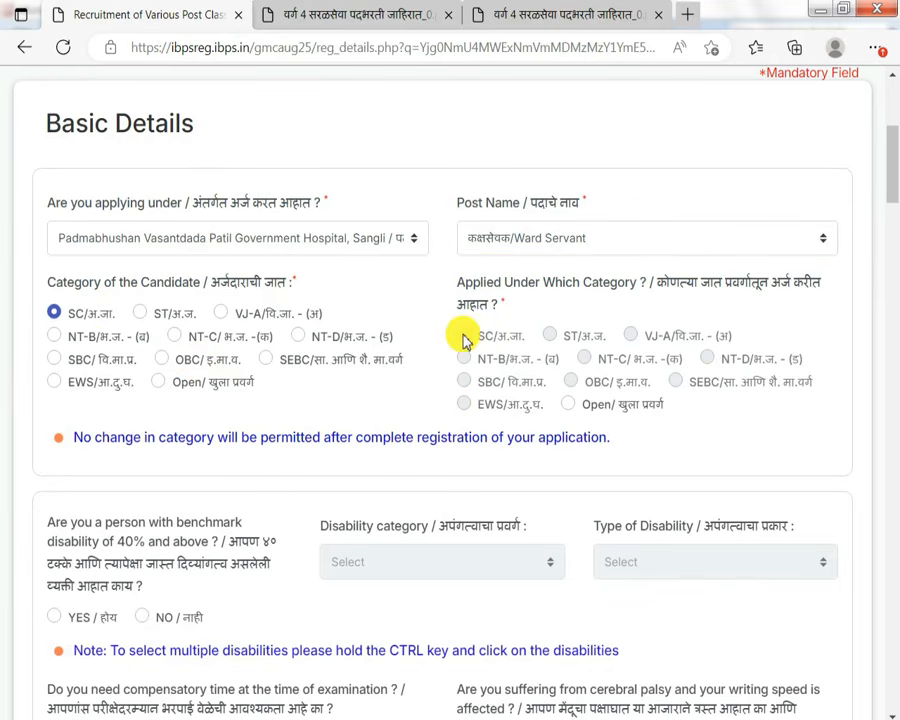
click(265, 358)
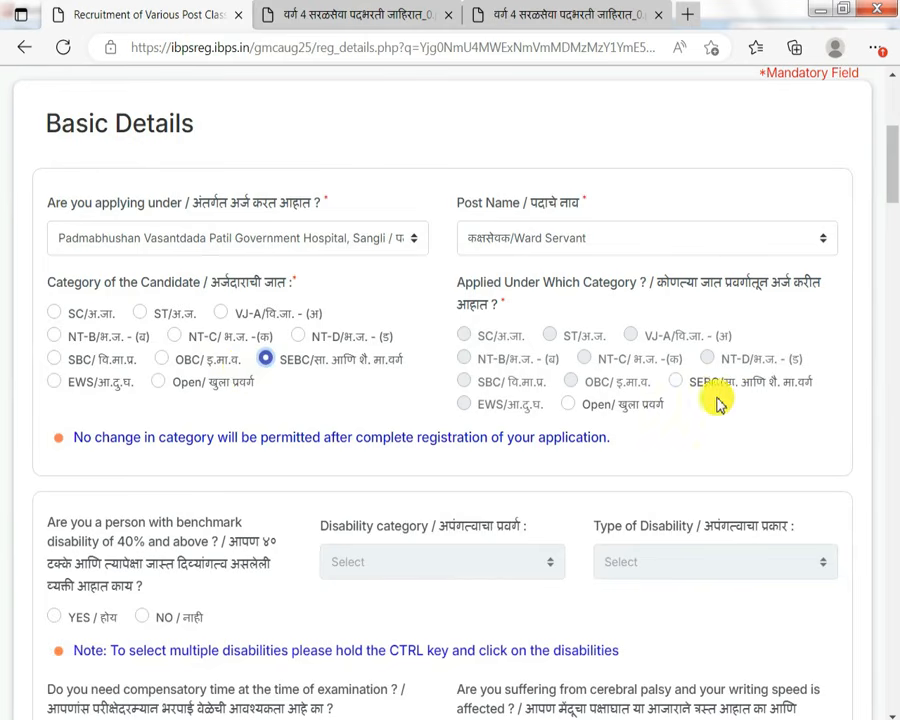
click(677, 384)
Look through the disability category and type choices, and answer No to having a benchmark disability of 40% and above.
scroll(677, 384, down, 1)
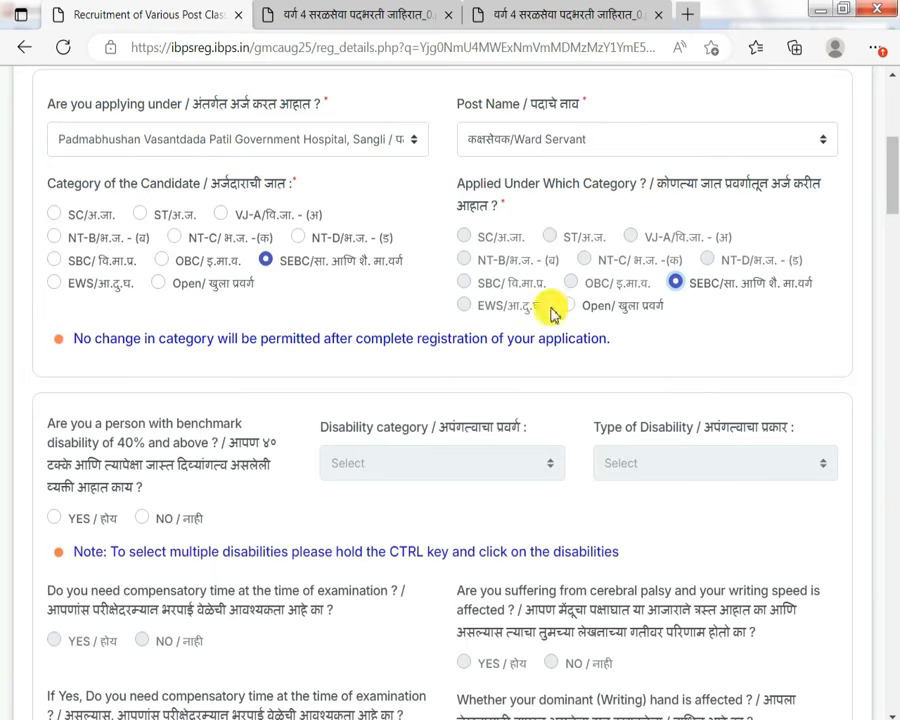
scroll(267, 402, down, 2)
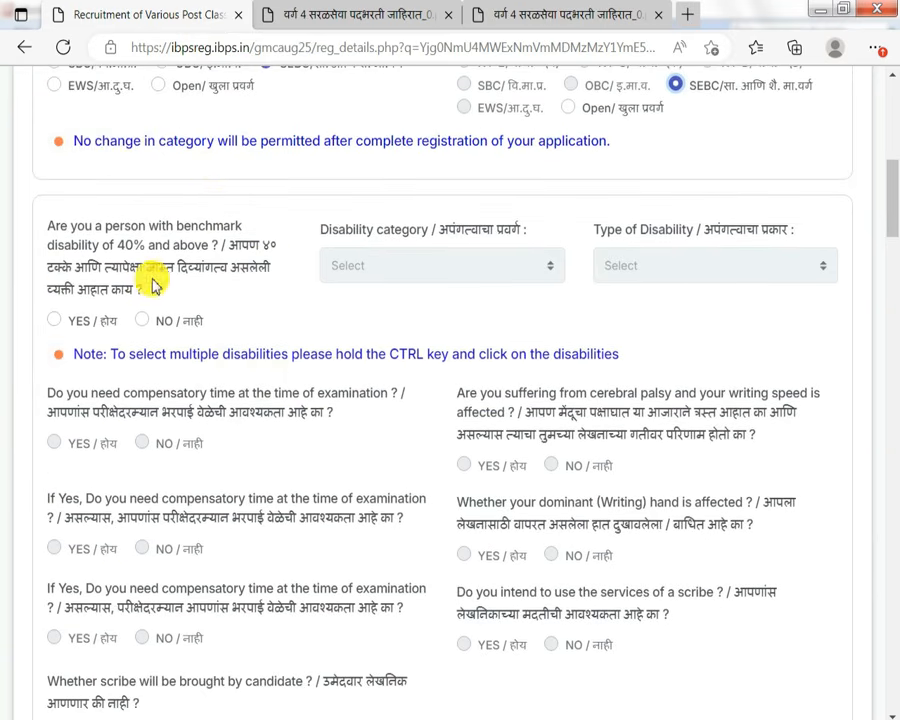
click(57, 321)
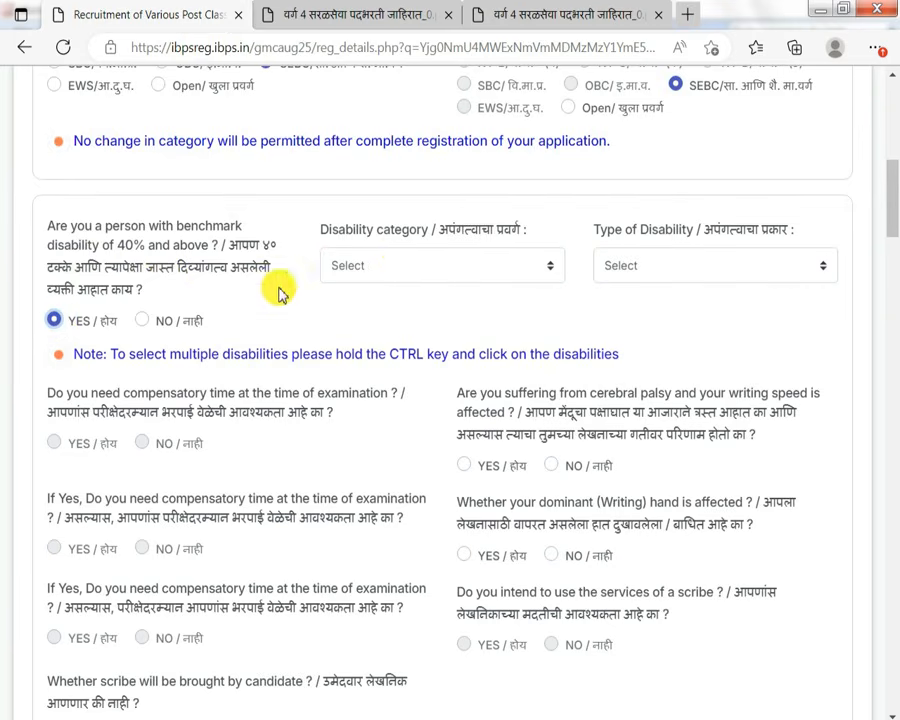
click(399, 262)
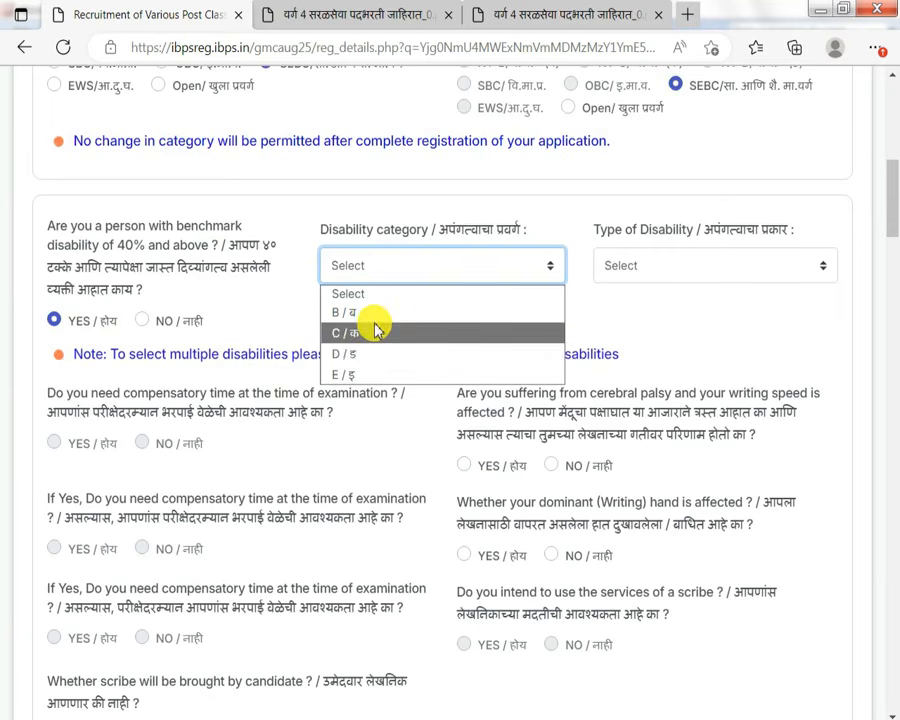
click(737, 270)
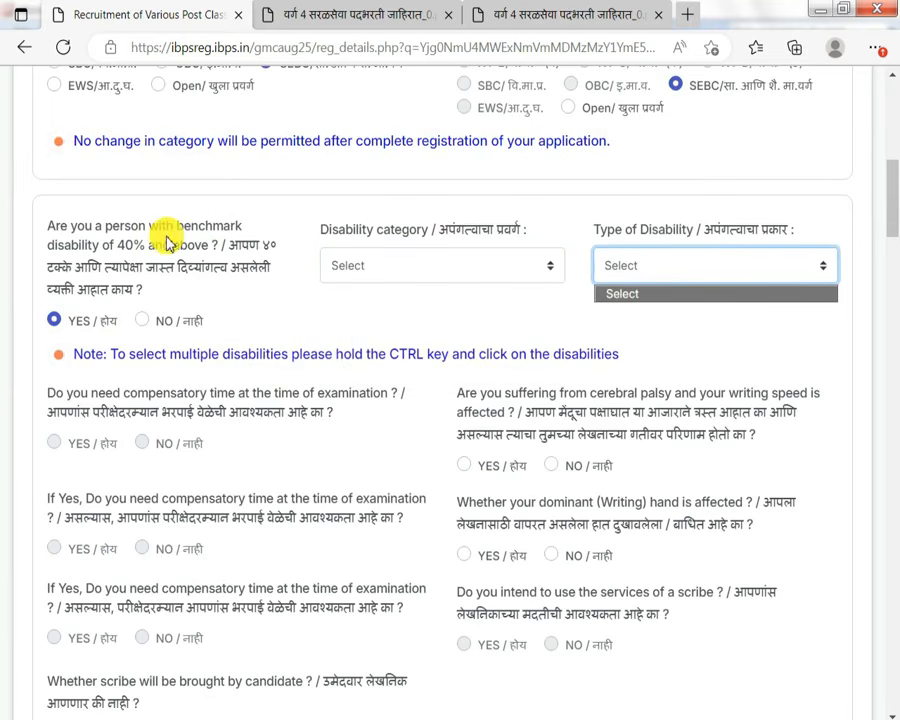
click(142, 320)
click(143, 321)
Answer Yes to having a valid Non-Creamy Layer Certificate.
scroll(146, 318, down, 1)
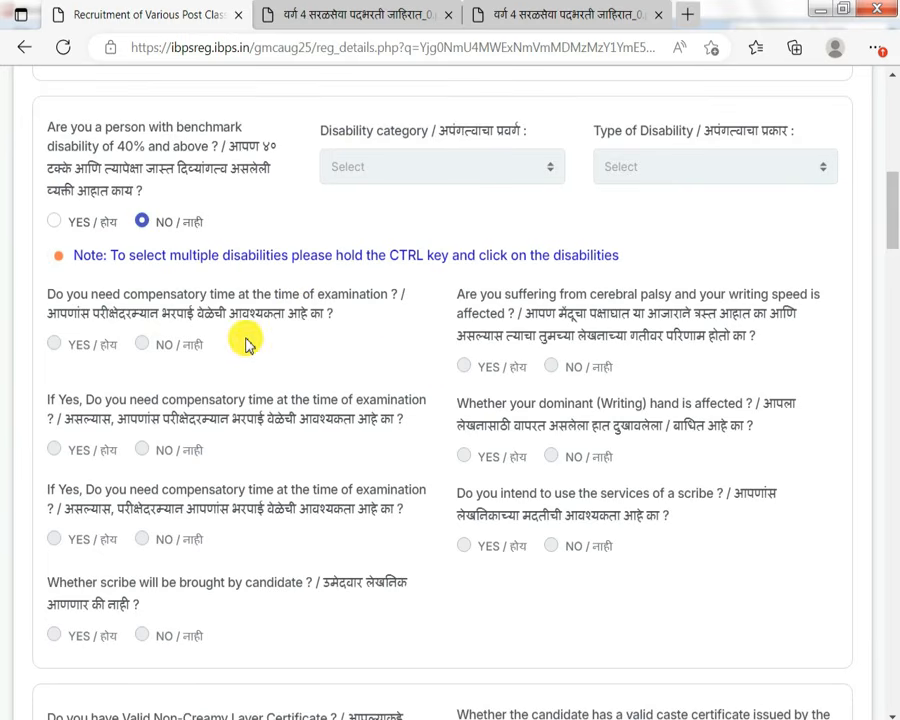
scroll(321, 490, down, 1)
scroll(321, 490, down, 3)
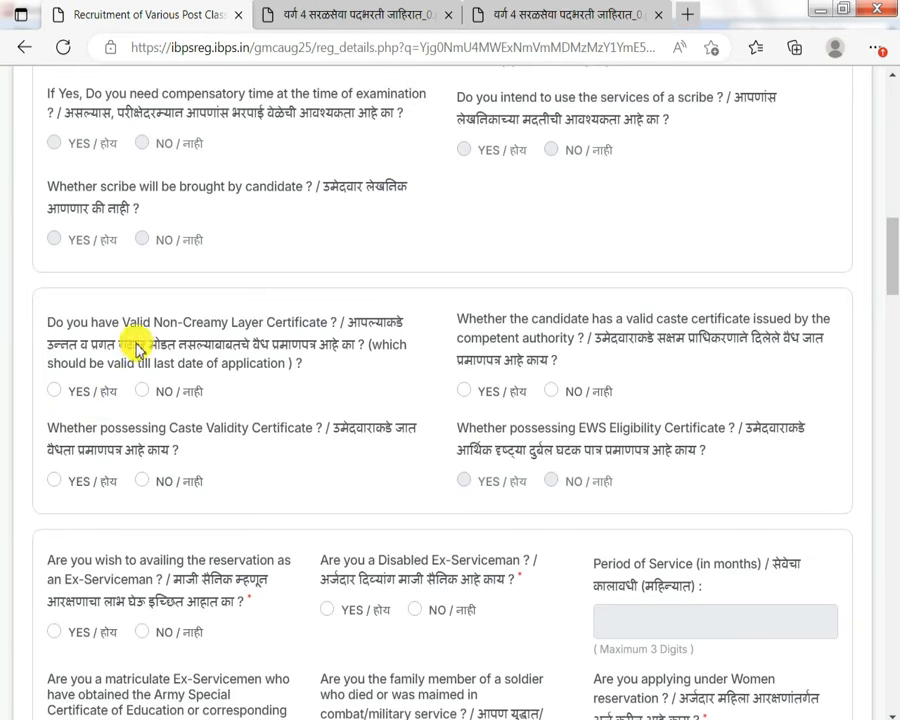
click(54, 392)
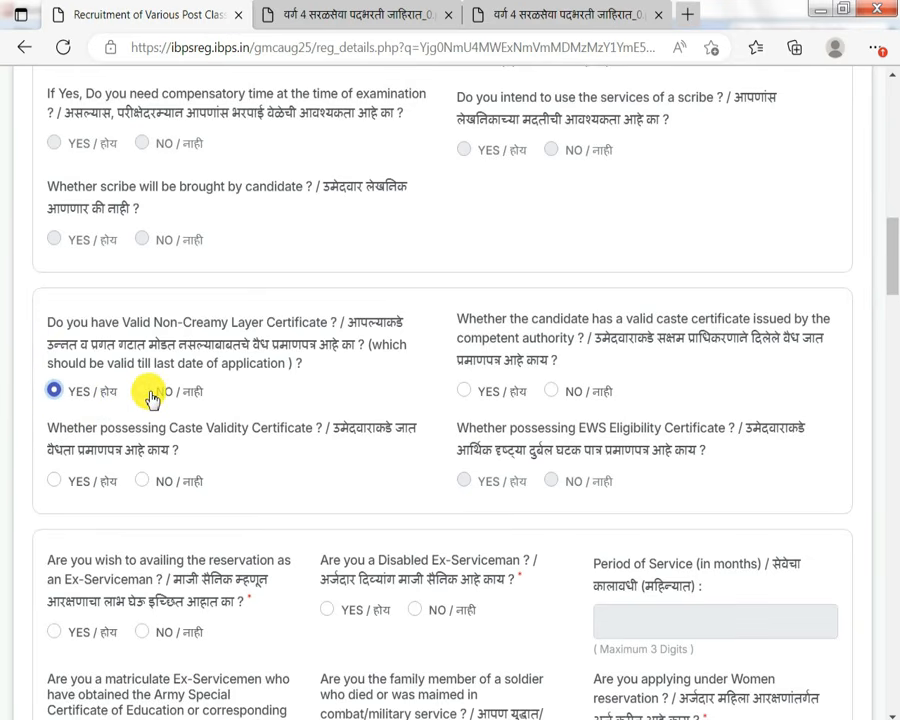
click(148, 395)
drag(345, 112, 428, 113)
click(604, 149)
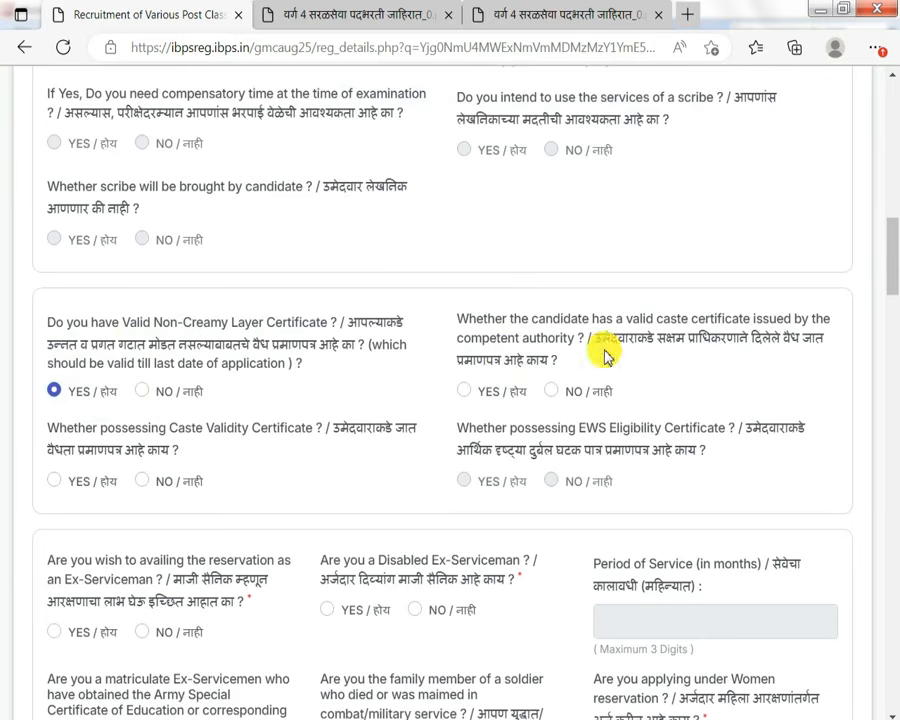
Answer Yes to having a valid caste certificate from the competent authority and No to possessing a Caste Validity Certificate.
click(468, 390)
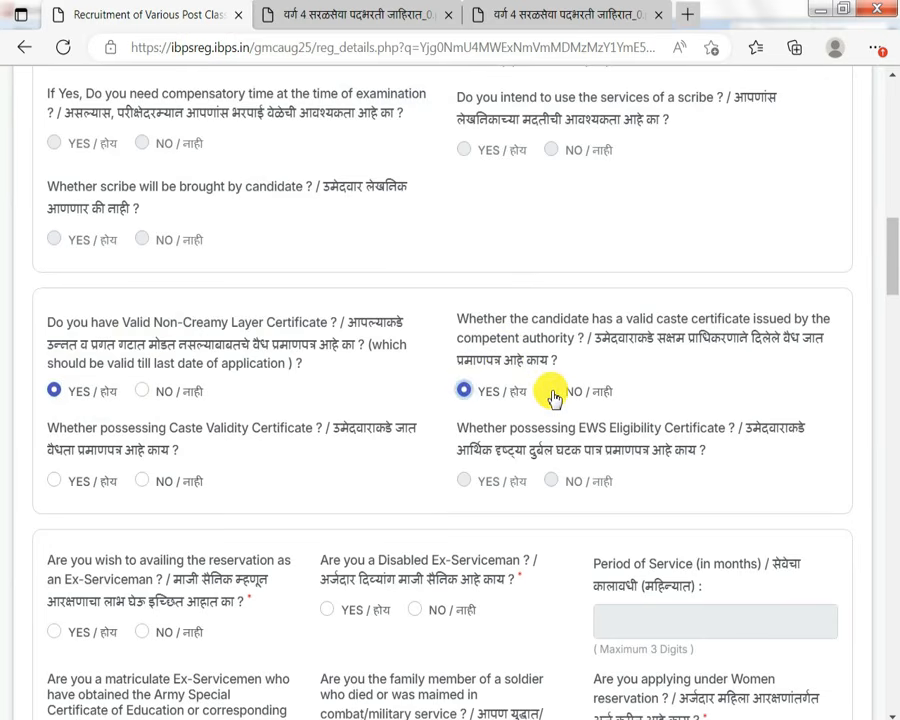
click(605, 149)
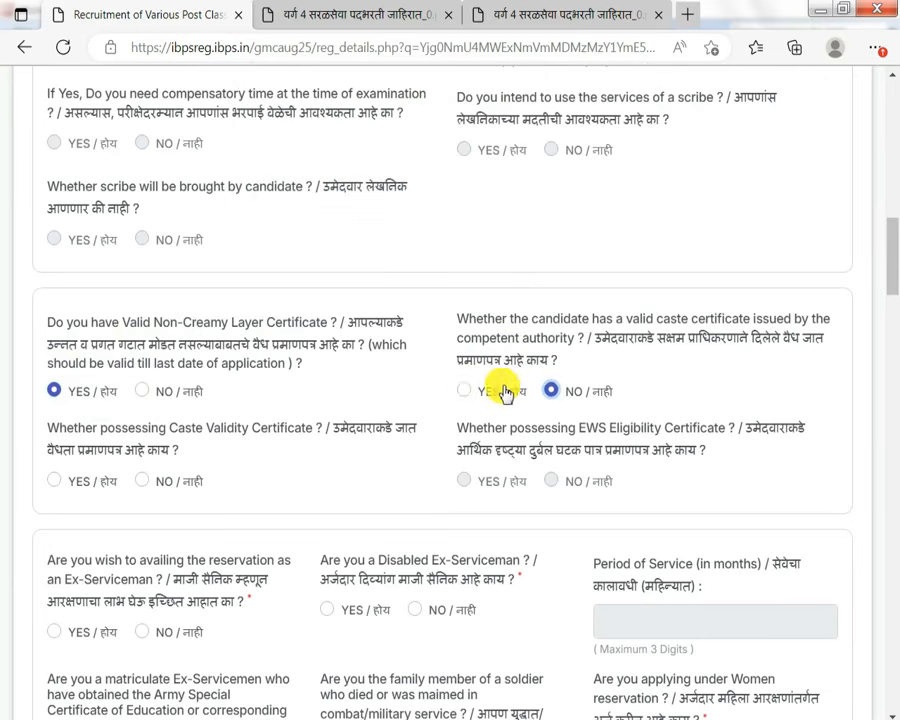
click(465, 391)
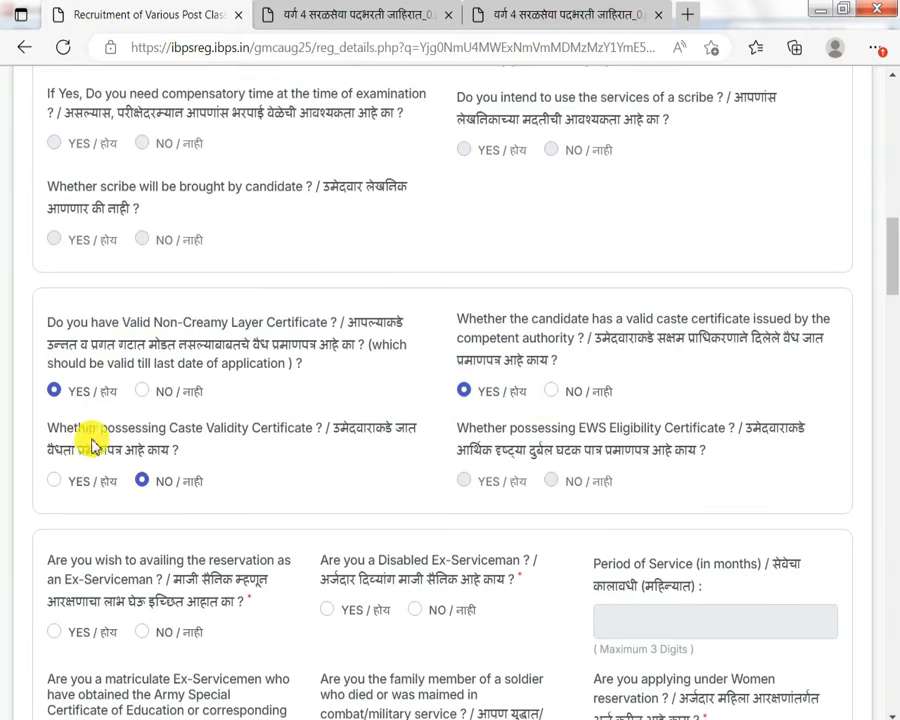
click(56, 482)
click(145, 488)
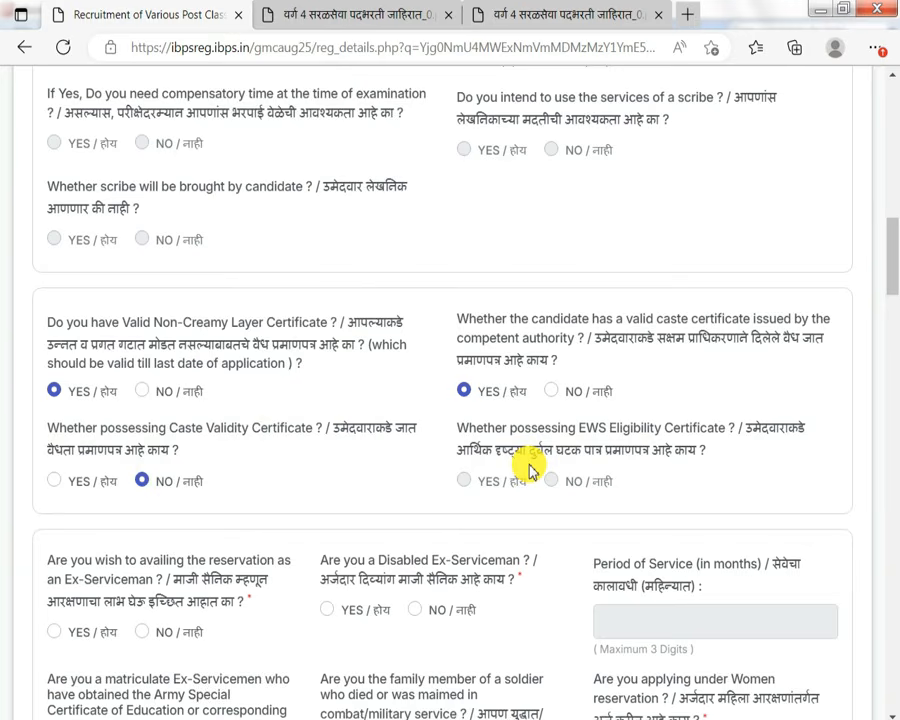
Answer No to the Ex-Serviceman and Women reservation questions and Yes to being a Disabled Ex-Serviceman.
scroll(530, 470, up, 2)
scroll(530, 470, down, 4)
click(54, 433)
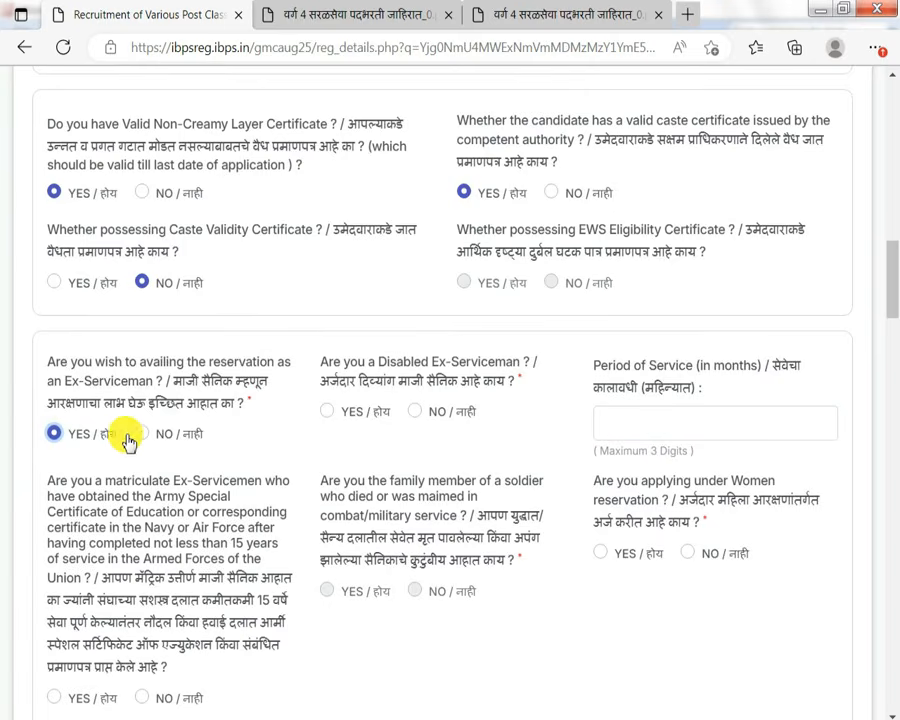
click(329, 413)
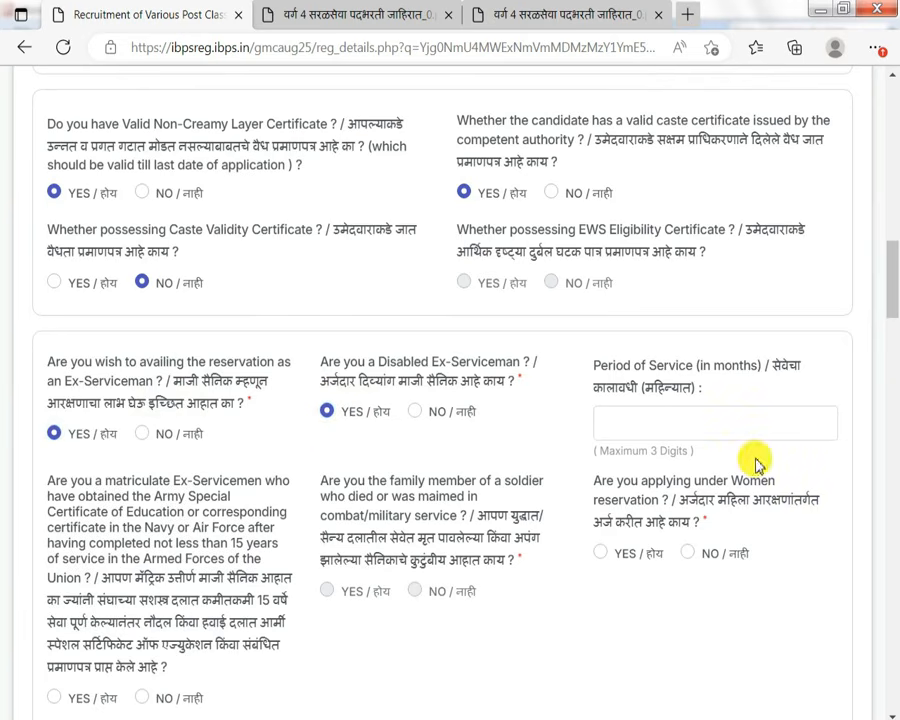
scroll(325, 492, down, 2)
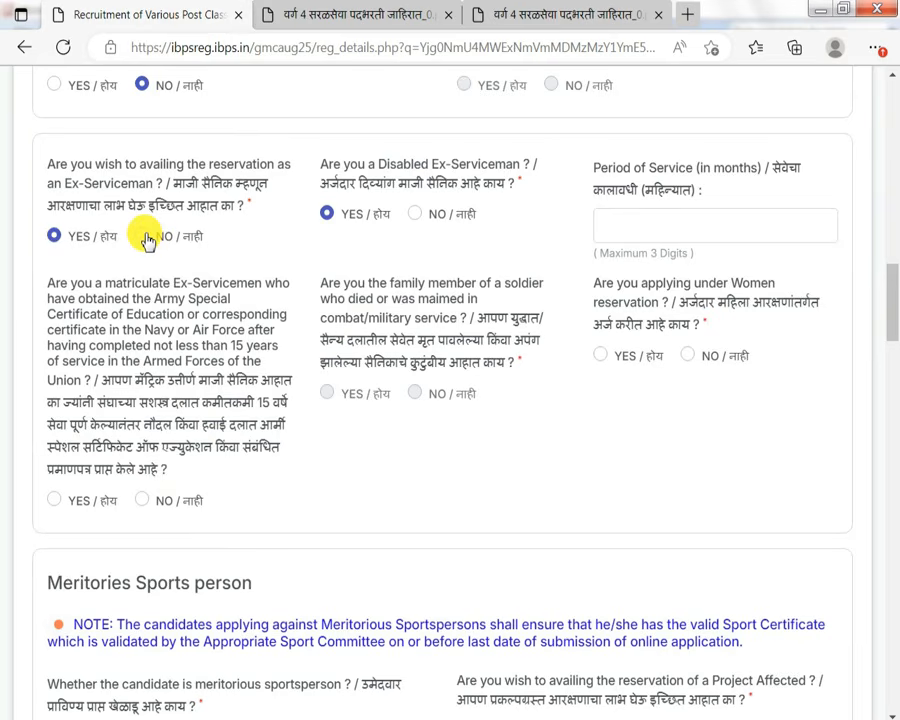
click(145, 238)
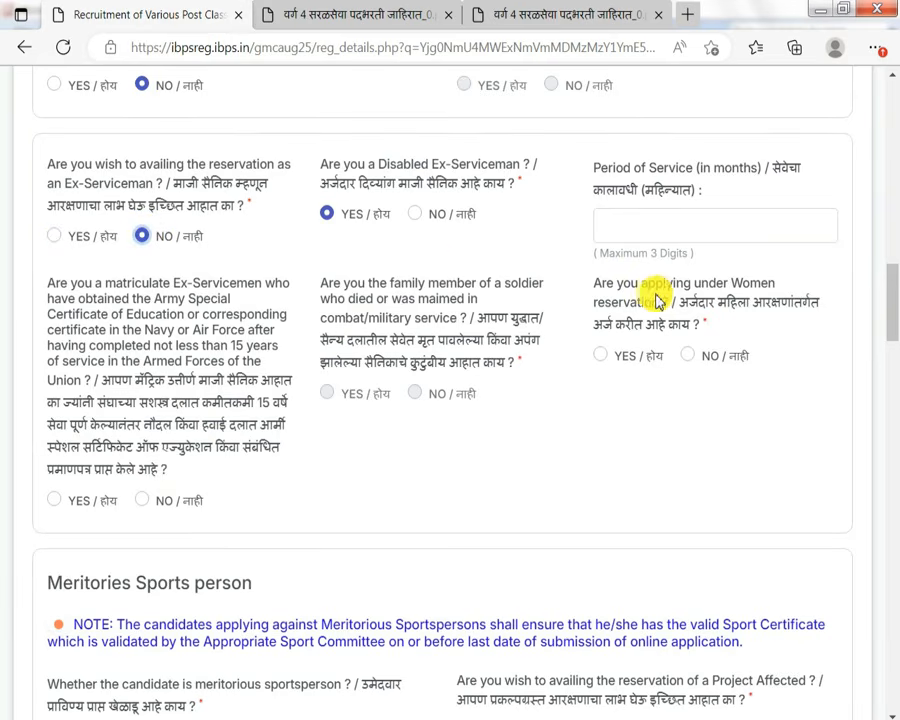
click(601, 358)
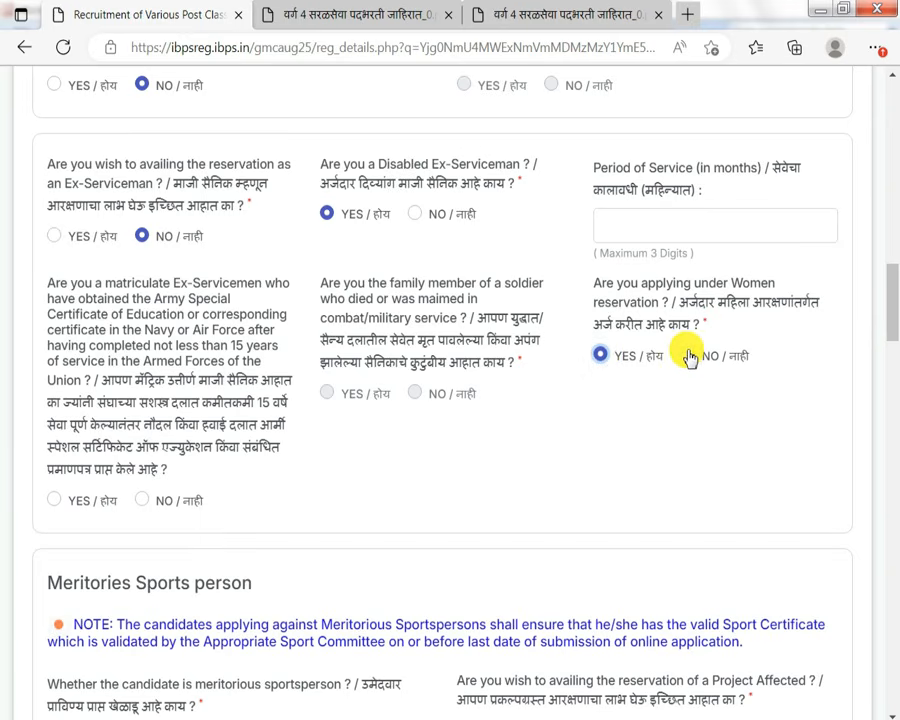
click(688, 357)
Answer No to the meritorious sportsperson, Project Affected, Earthquake Affected and part-time government Bachelor holder questions.
scroll(688, 357, down, 2)
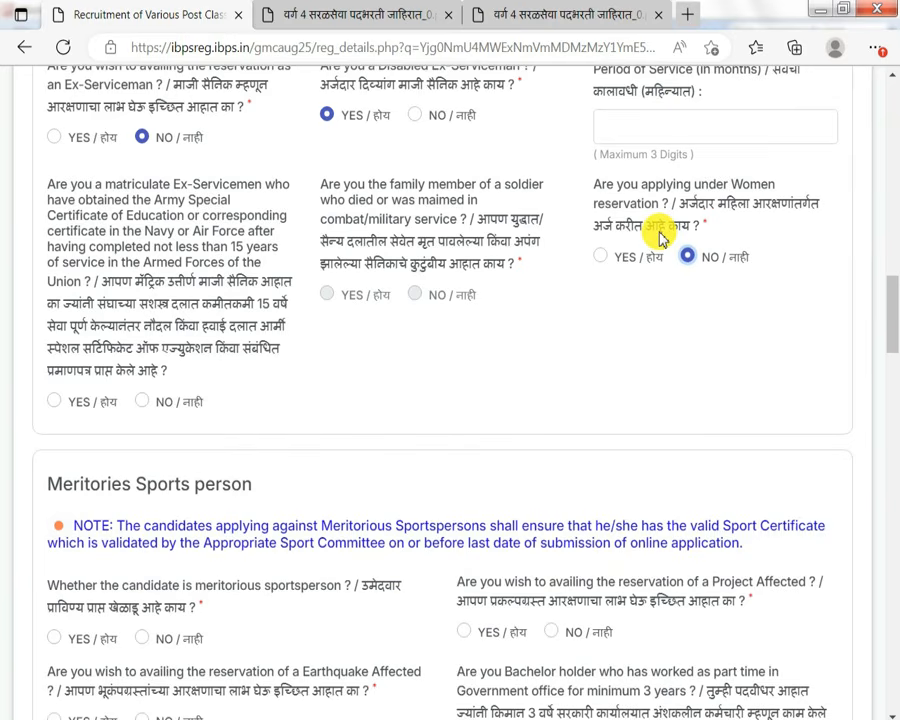
scroll(660, 237, down, 3)
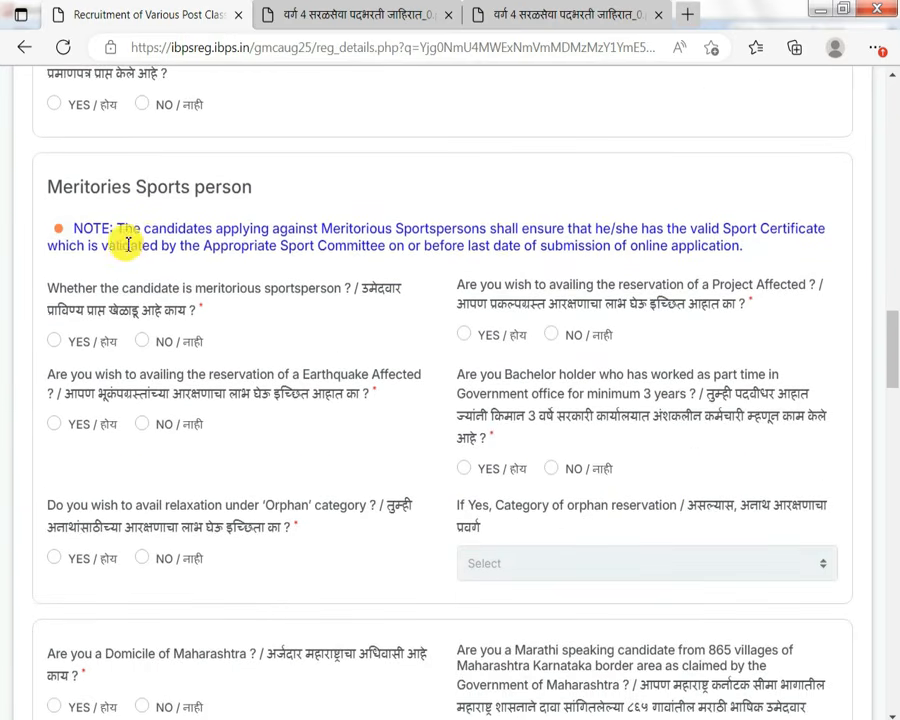
click(55, 342)
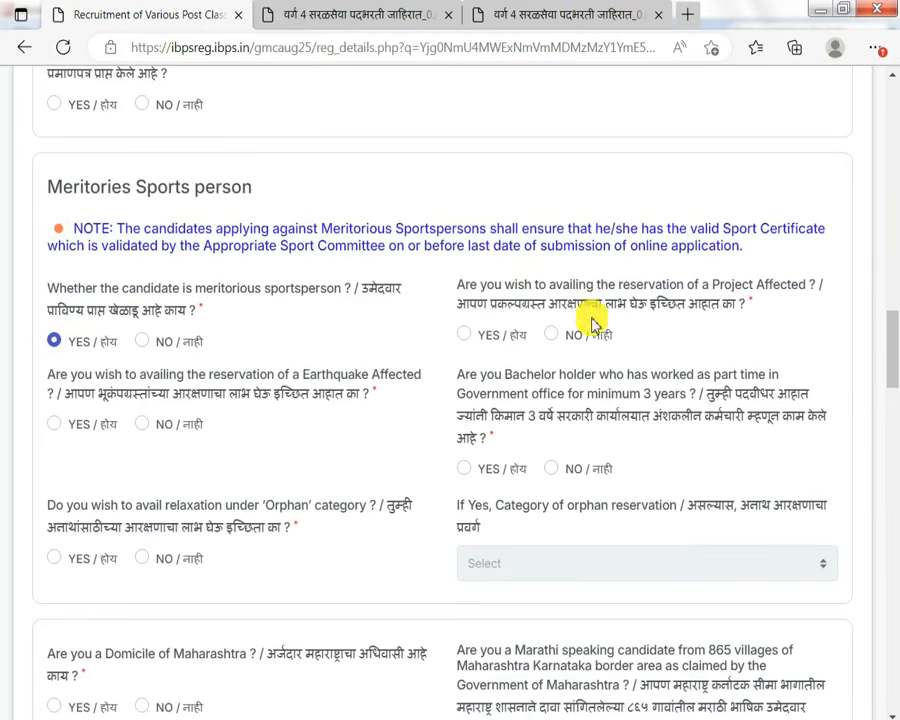
click(464, 336)
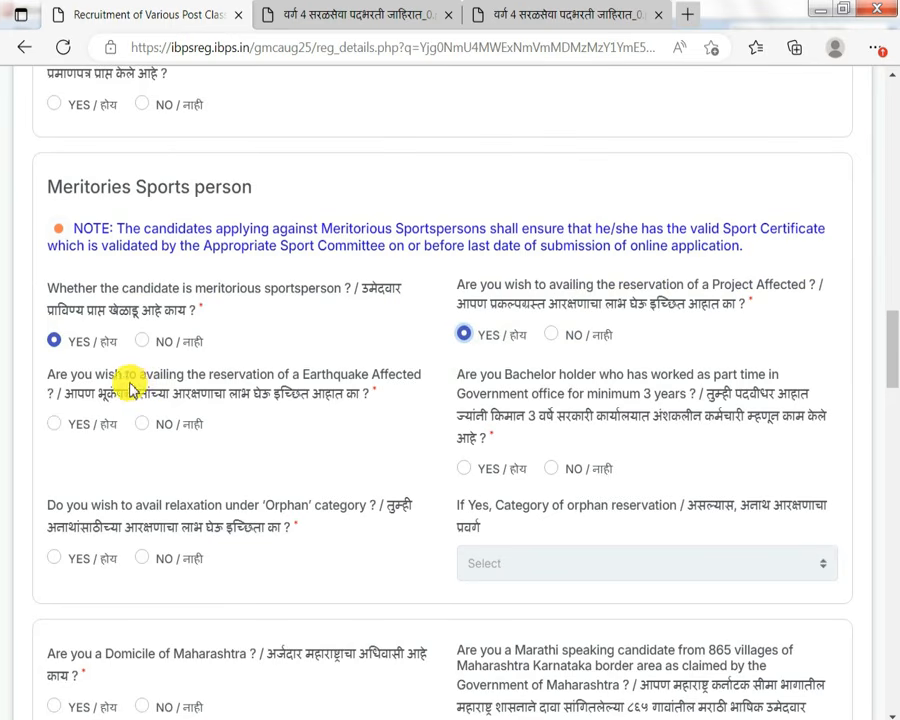
click(77, 426)
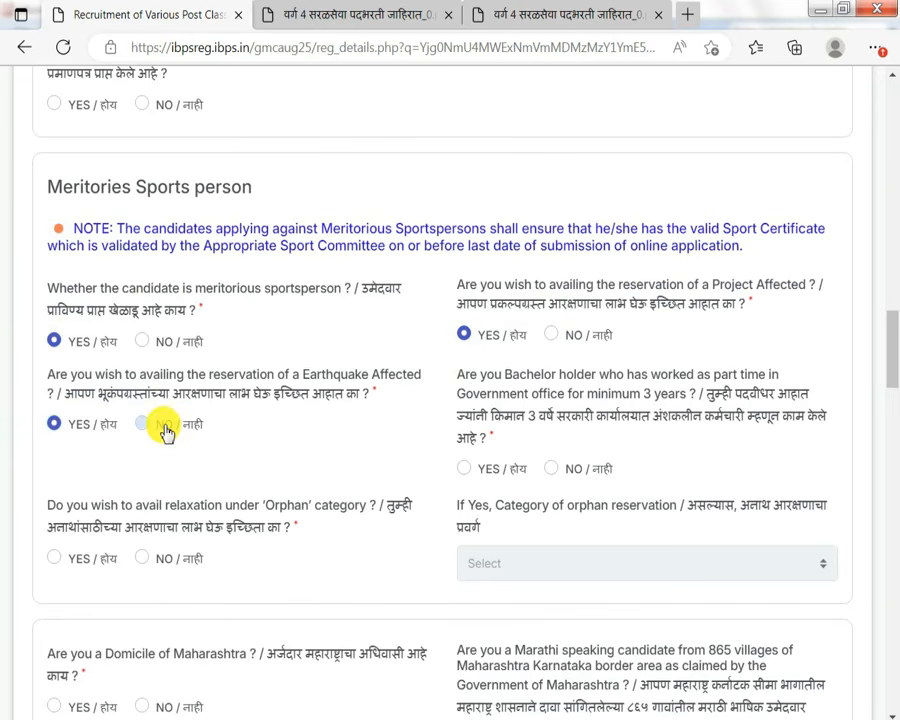
click(467, 474)
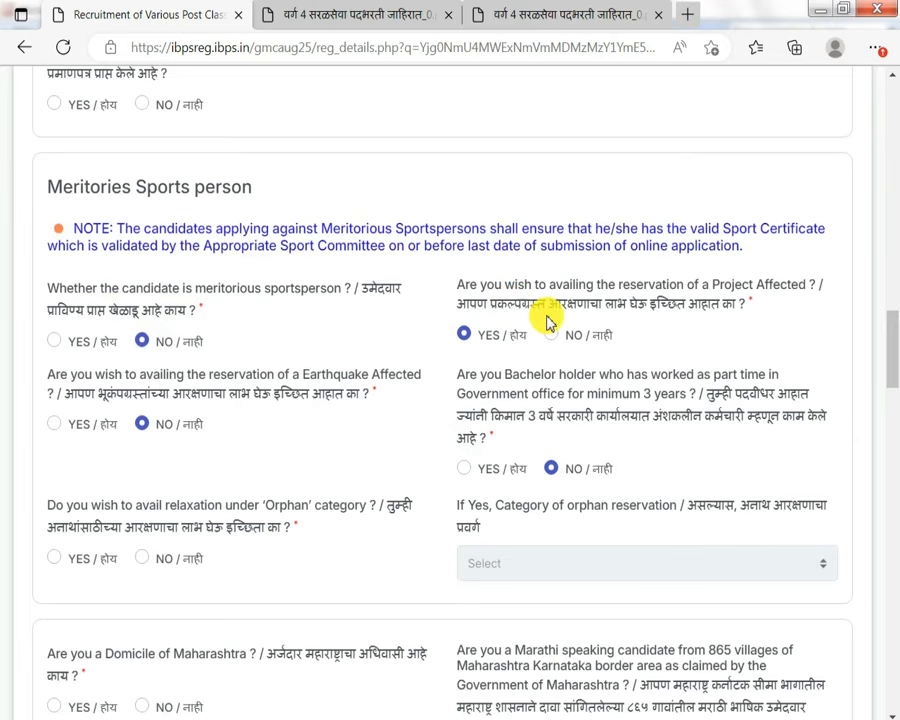
click(477, 337)
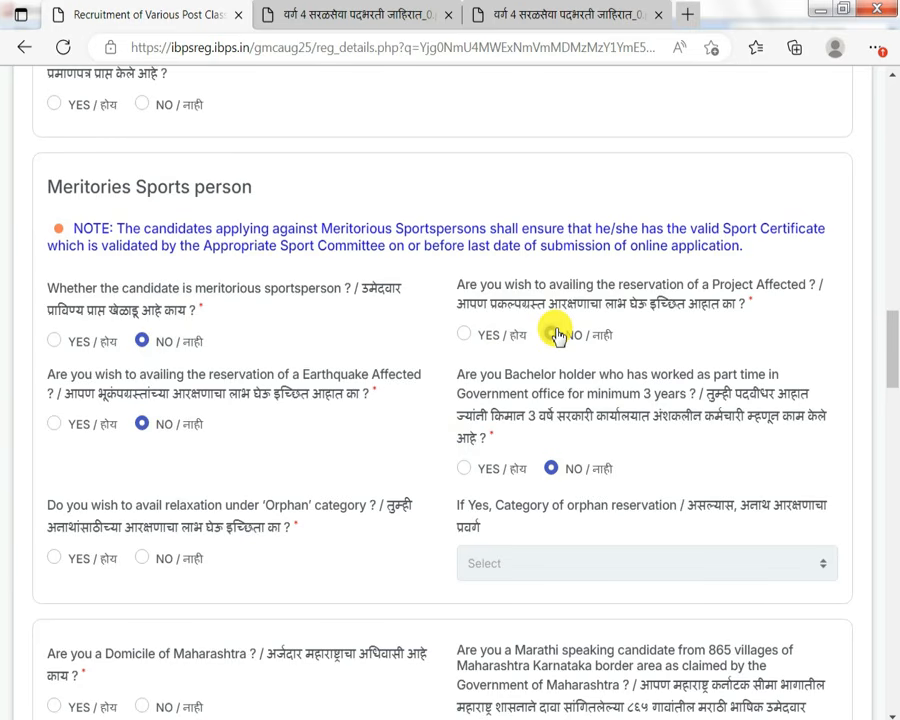
Answer No to relaxation under the 'Orphan' category and Yes to being a Domicile of Maharashtra.
scroll(450, 370, down, 1)
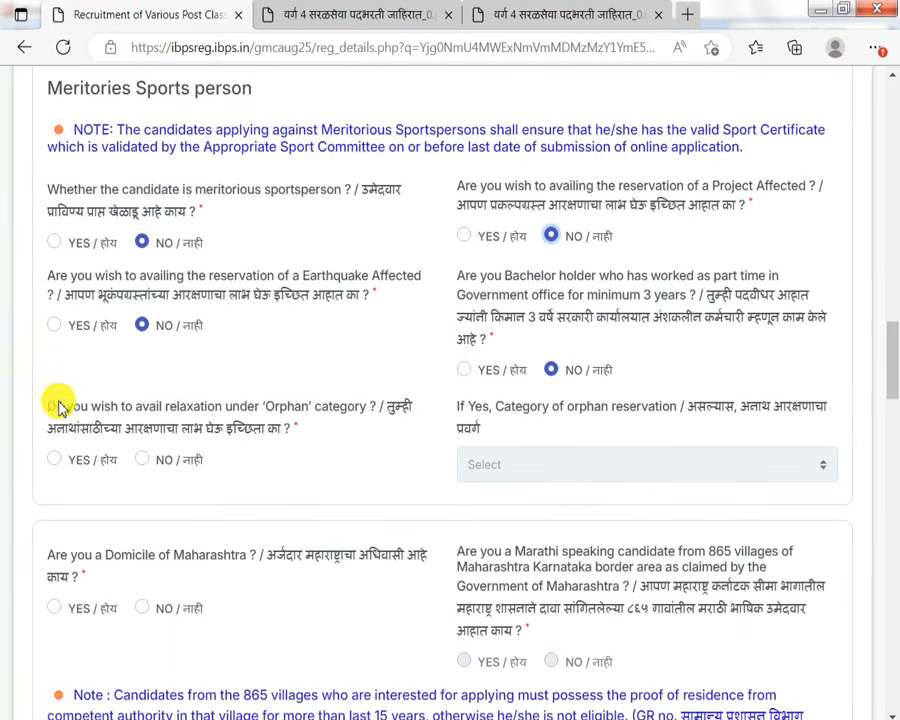
scroll(285, 395, up, 2)
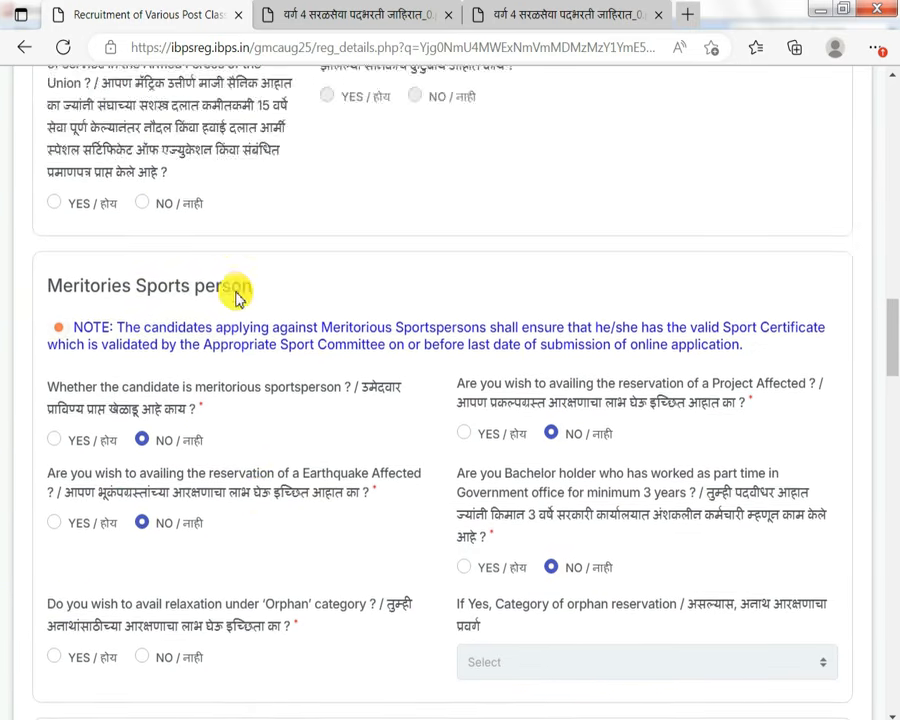
scroll(254, 392, down, 1)
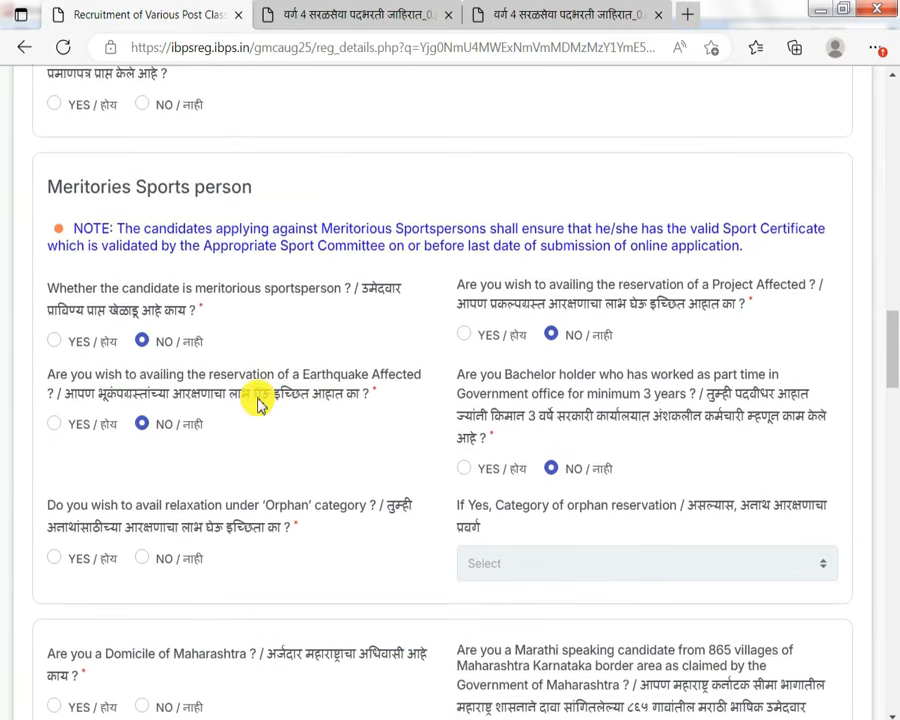
click(70, 558)
click(629, 568)
click(629, 568)
click(149, 563)
scroll(149, 563, down, 2)
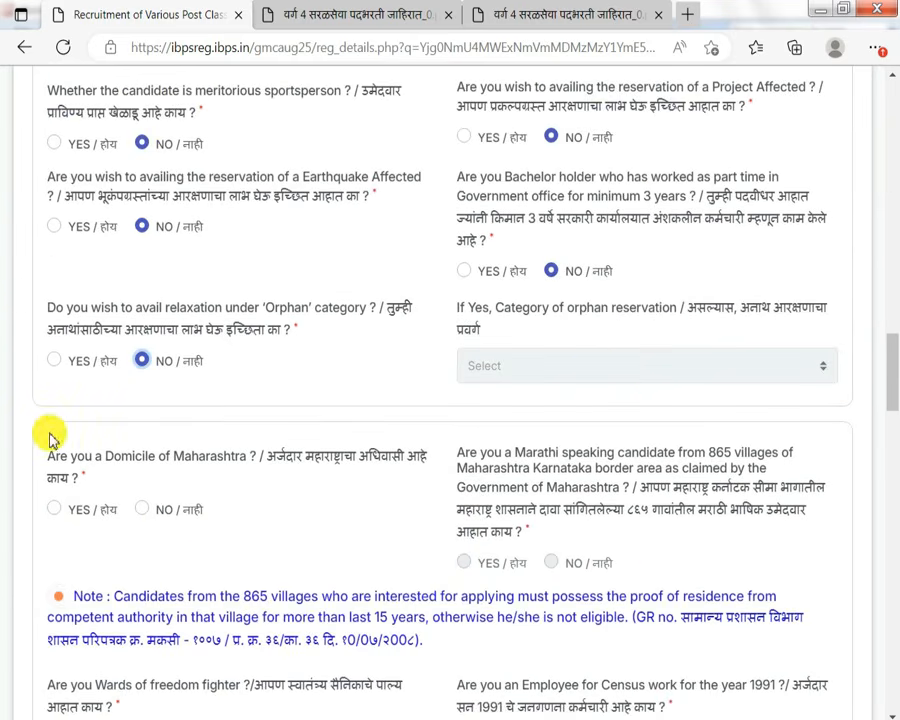
click(55, 511)
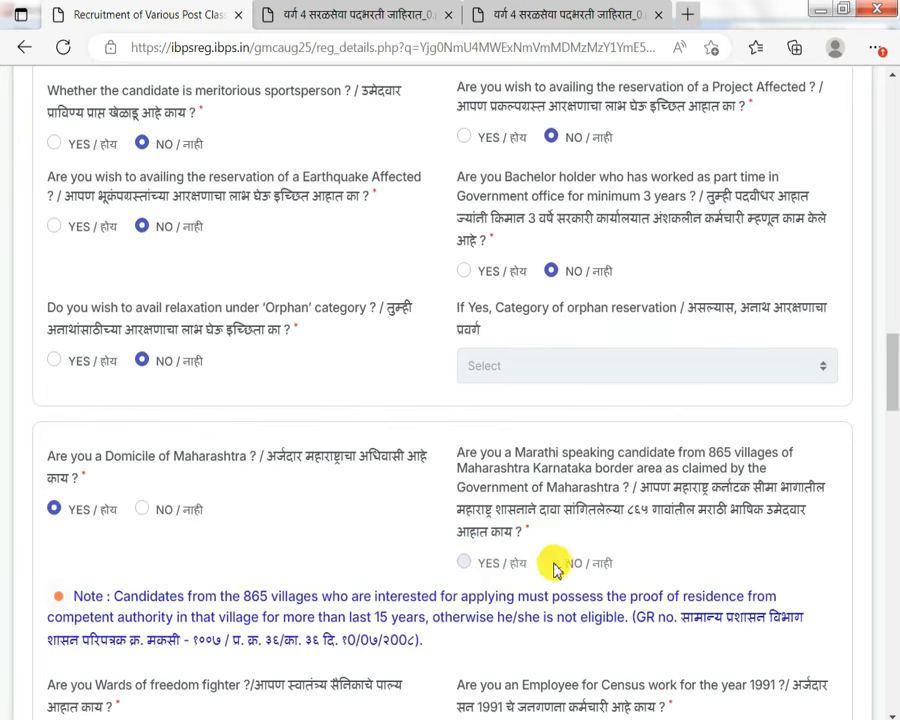
Answer No to the freedom fighter ward, 1991 Census employee, post-1994 election duty and farmer-suicide family questions.
scroll(555, 567, down, 2)
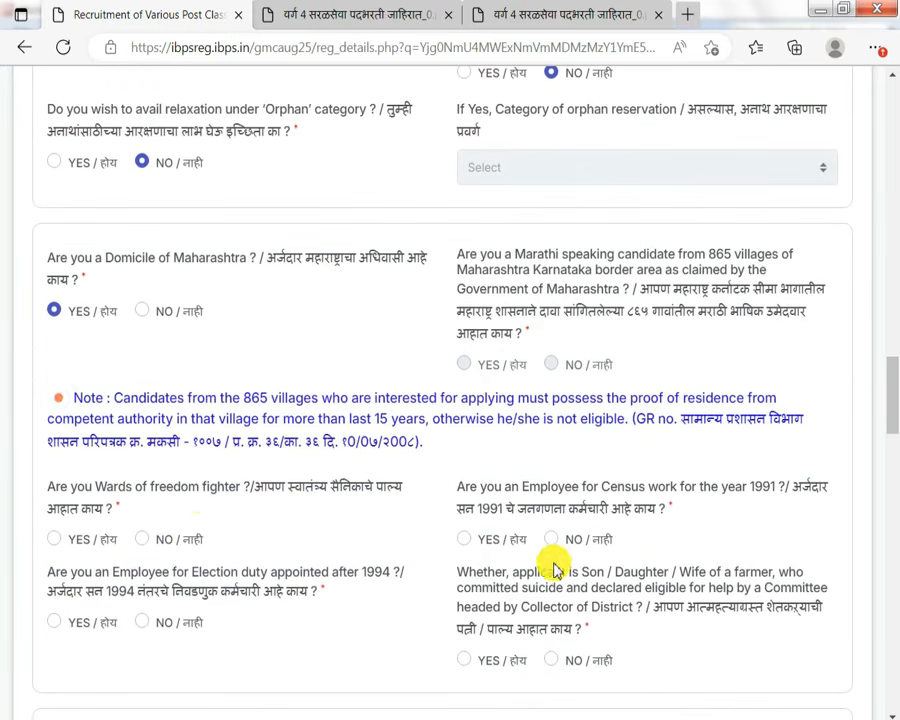
click(55, 539)
click(148, 540)
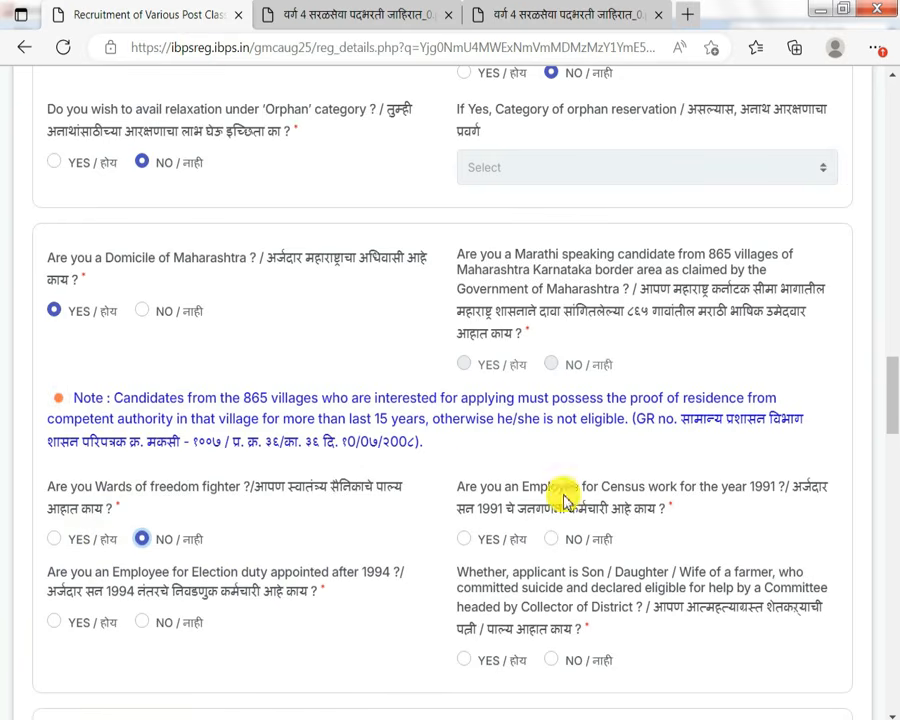
click(470, 540)
scroll(557, 545, down, 1)
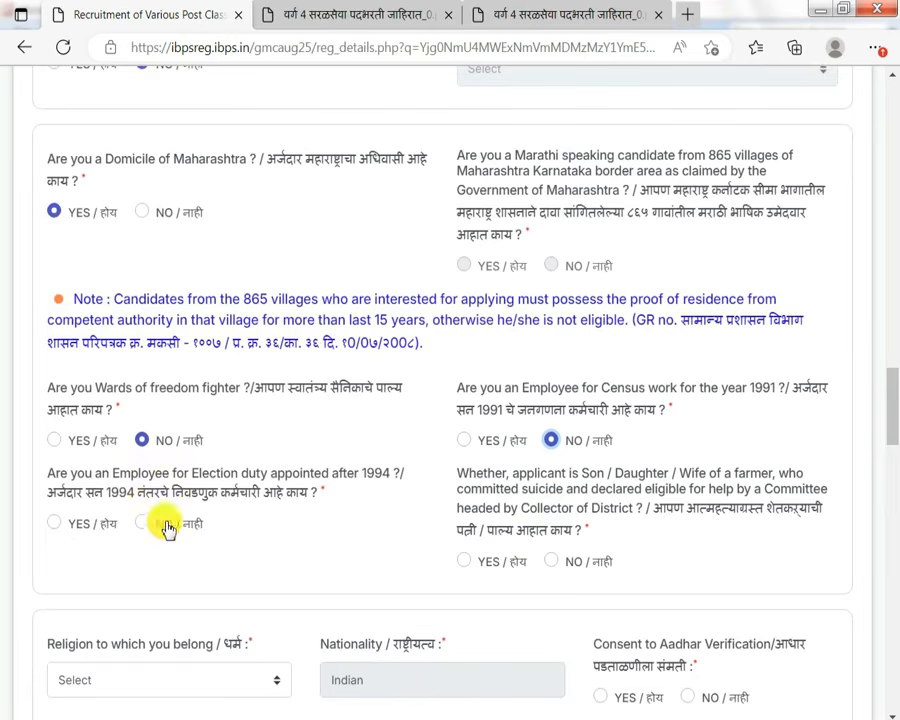
click(55, 524)
click(143, 524)
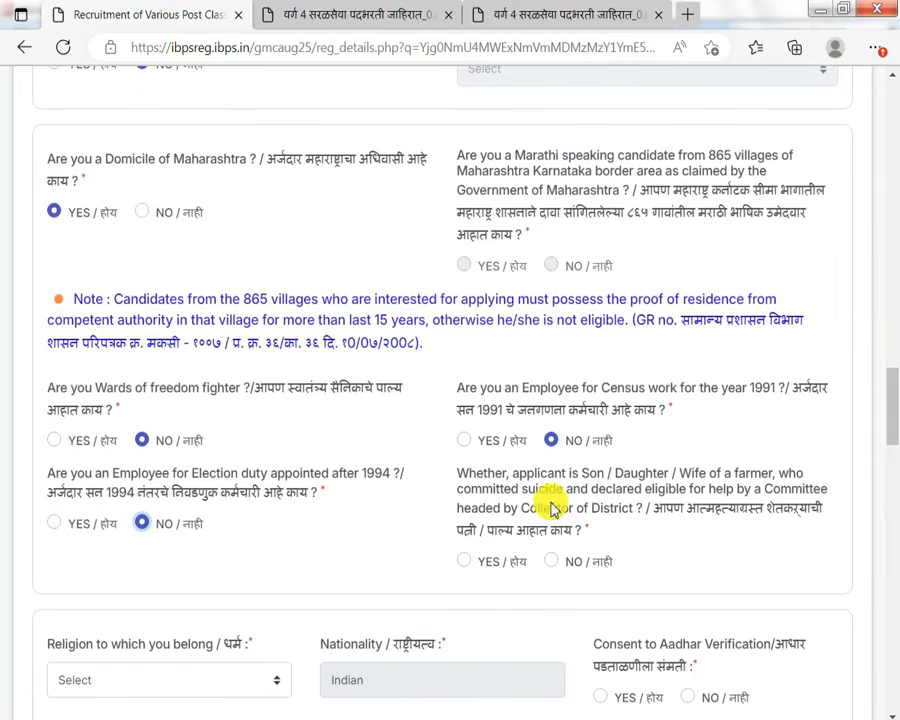
click(464, 563)
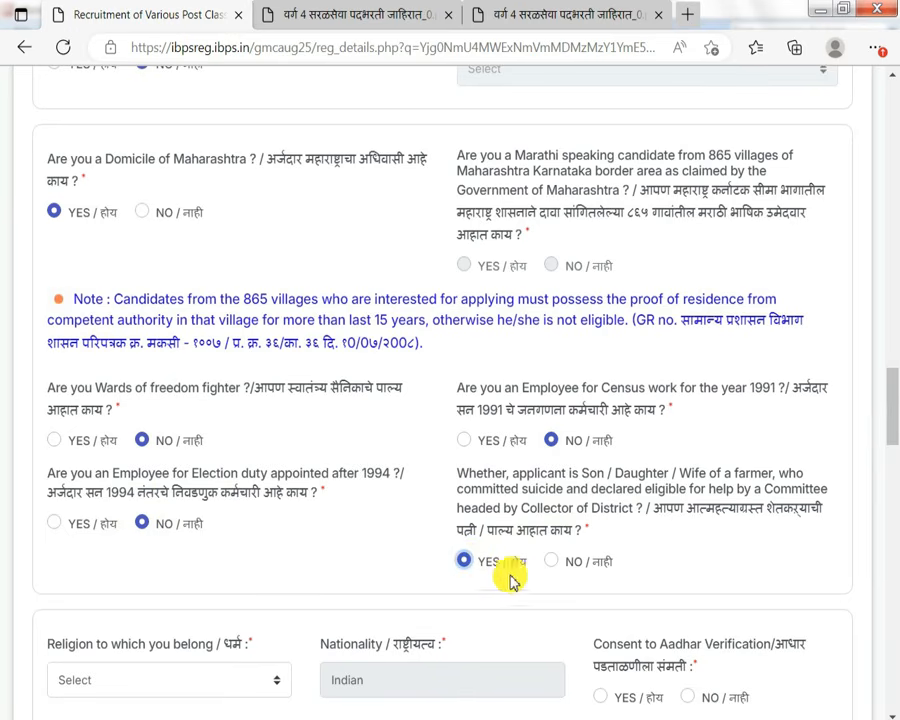
scroll(560, 566, down, 3)
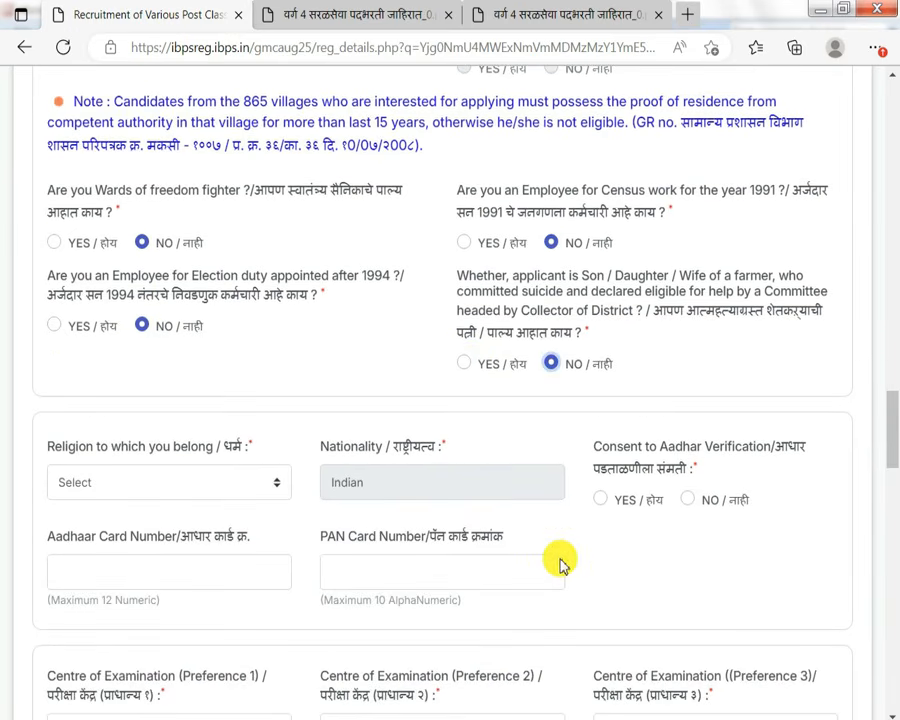
Set the religion to Hindu and answer No to the Consent to Aadhar Verification question.
click(97, 484)
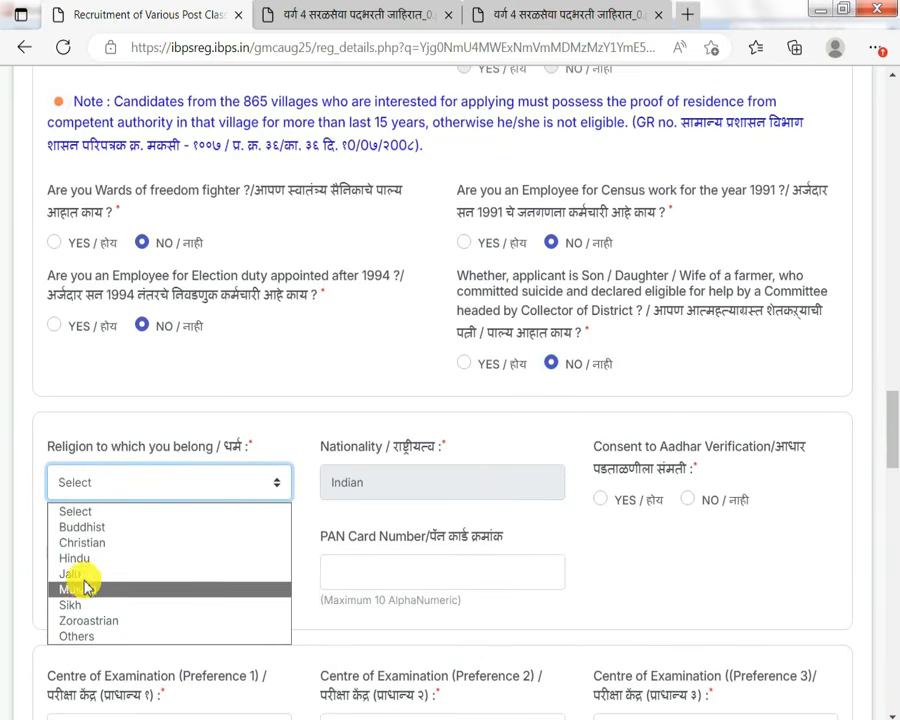
click(90, 560)
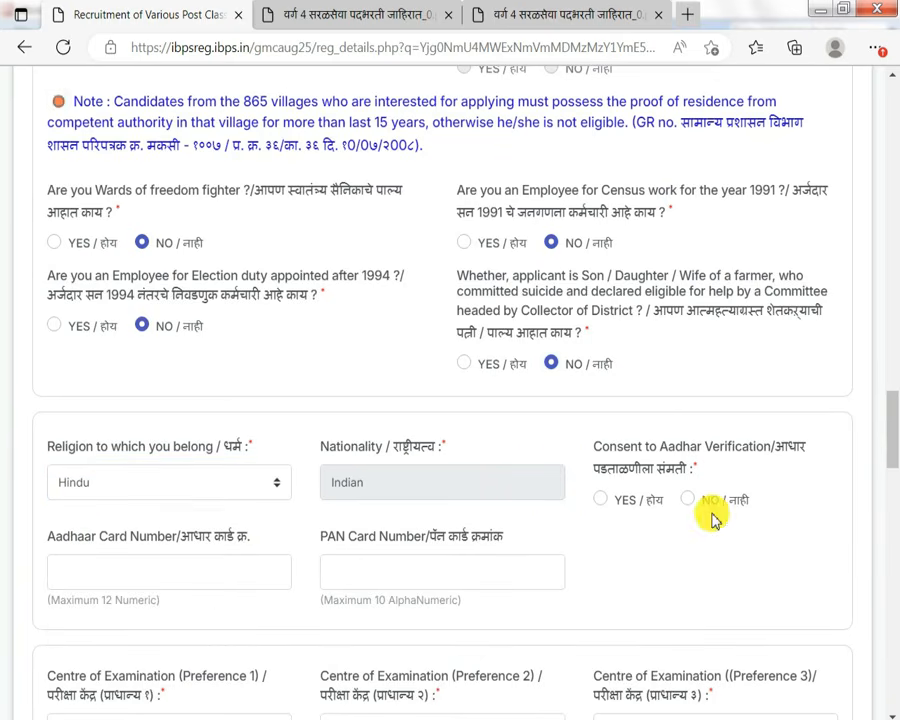
click(601, 500)
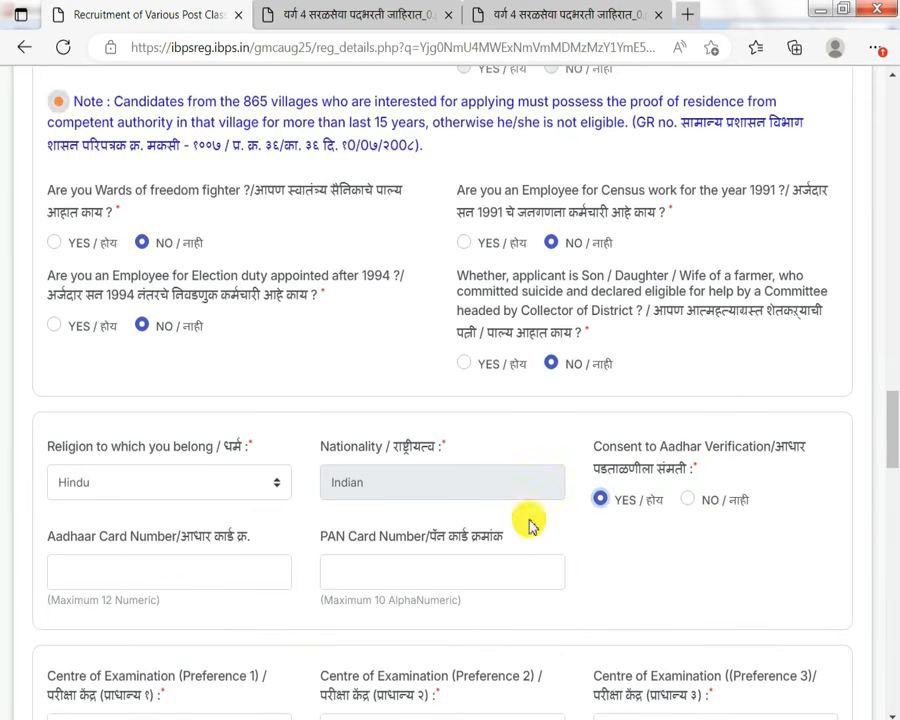
click(688, 500)
Choose SANGLI, KOLHAPUR and PUNE as the first, second and third examination centre preferences.
scroll(694, 507, down, 1)
scroll(694, 505, down, 1)
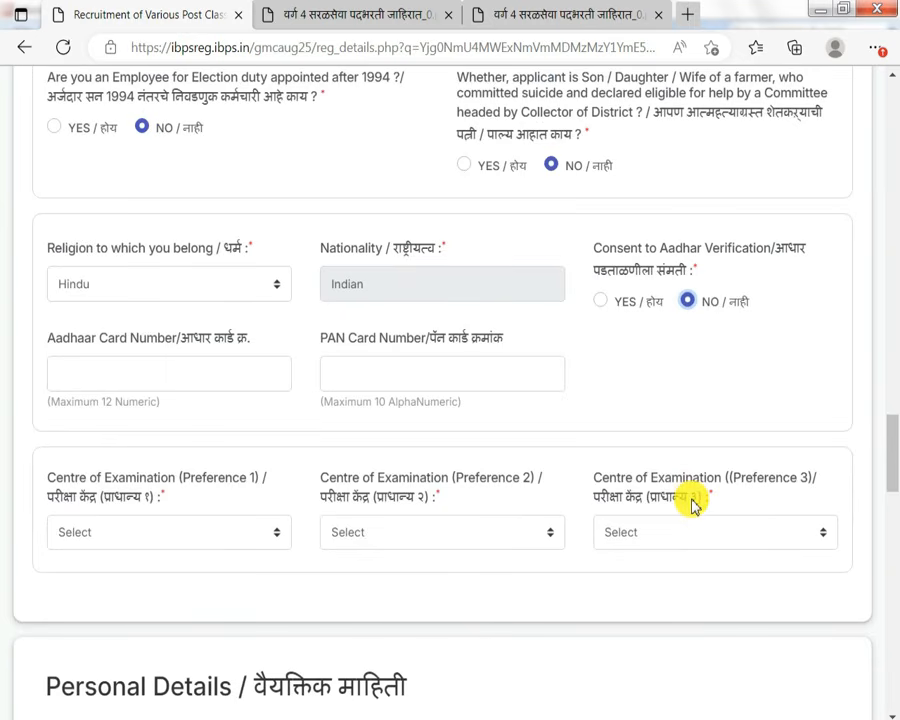
click(155, 540)
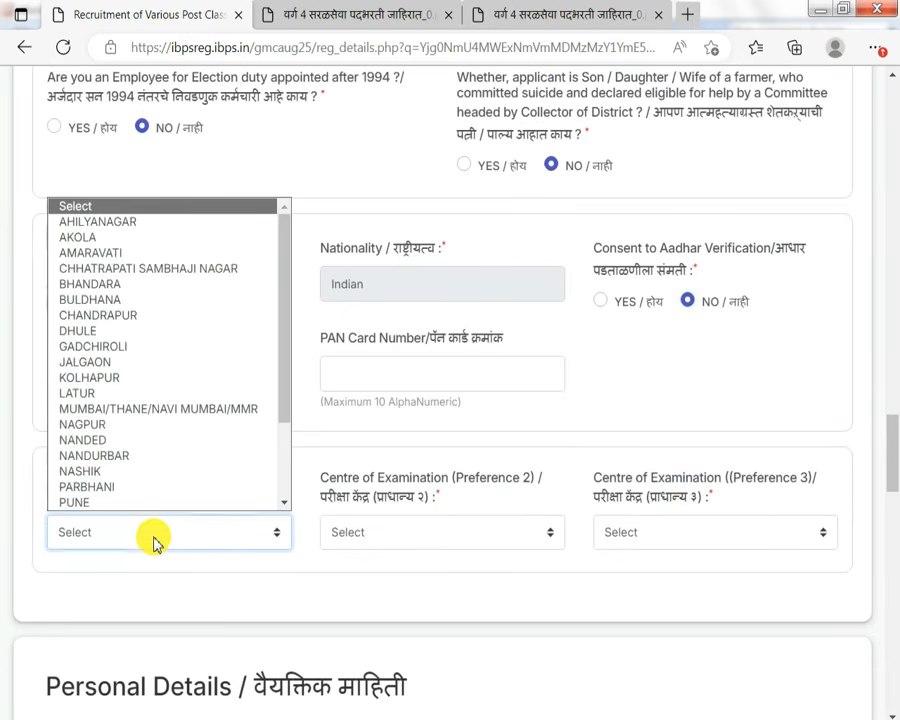
scroll(145, 320, down, 1)
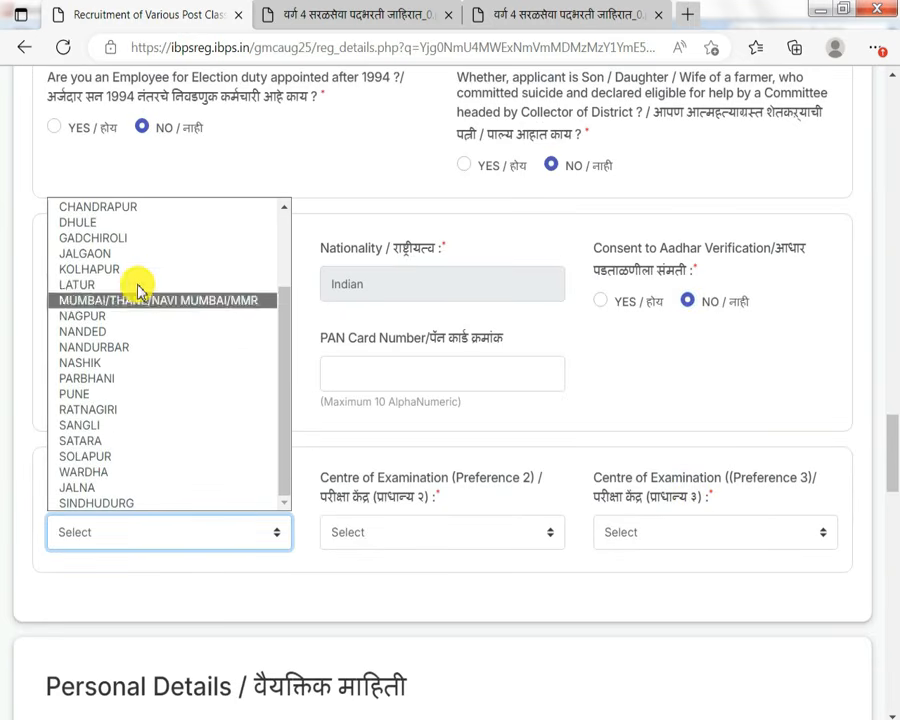
click(129, 426)
click(337, 538)
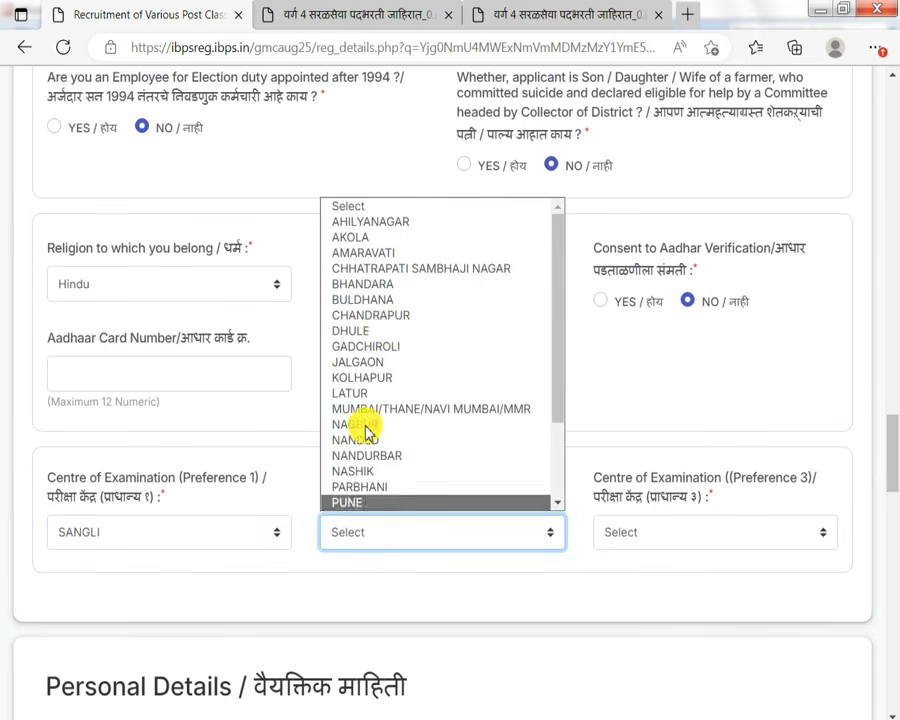
click(397, 385)
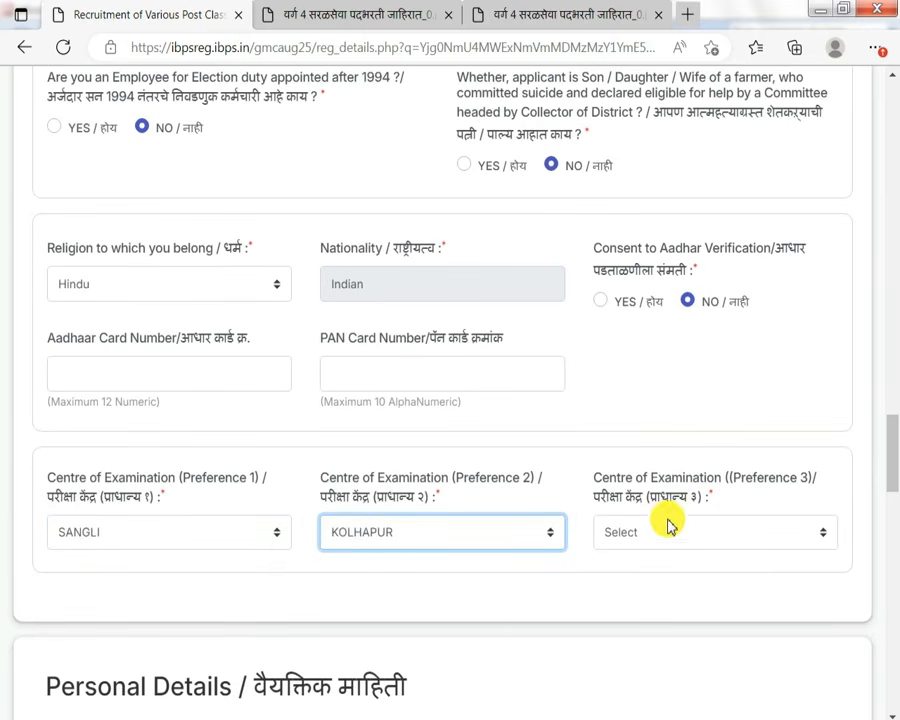
click(665, 526)
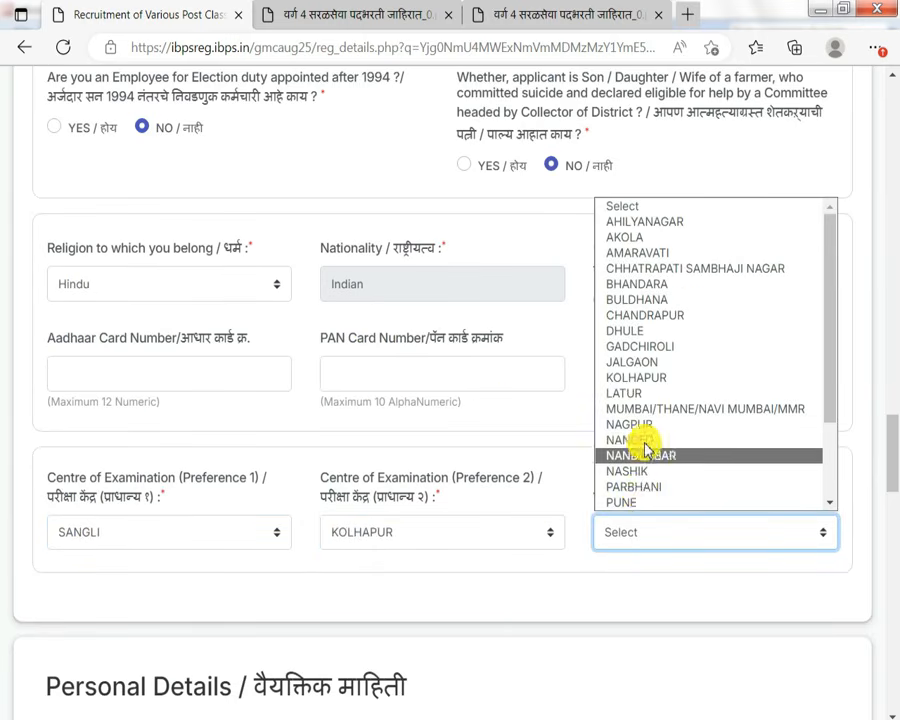
click(632, 501)
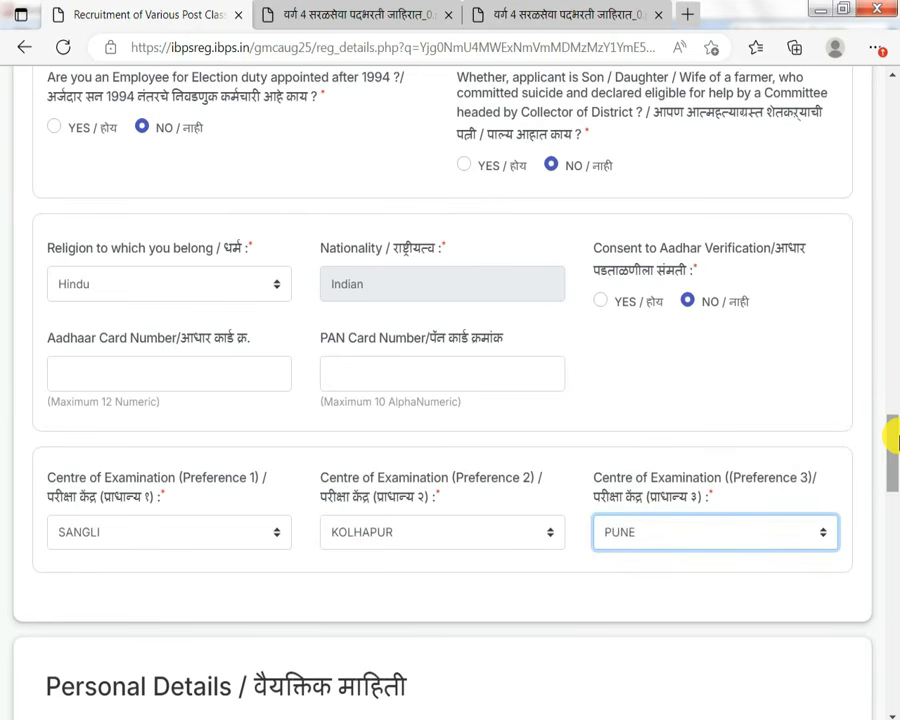
Enter the candidate's date of birth in Personal Details and acknowledge the year-of-birth notice.
drag(895, 438, 895, 512)
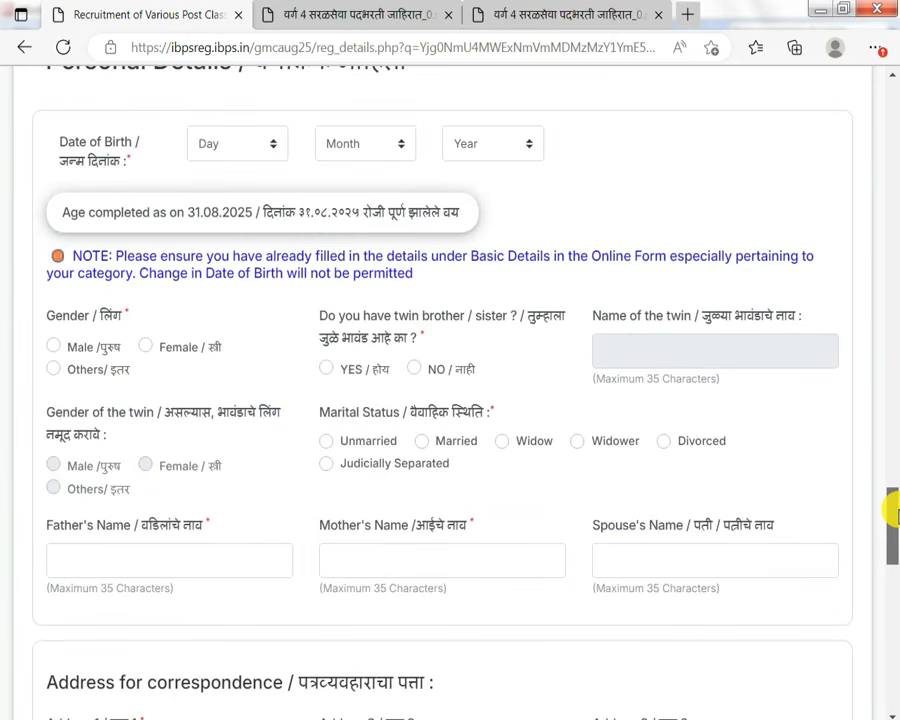
scroll(55, 200, up, 1)
click(211, 245)
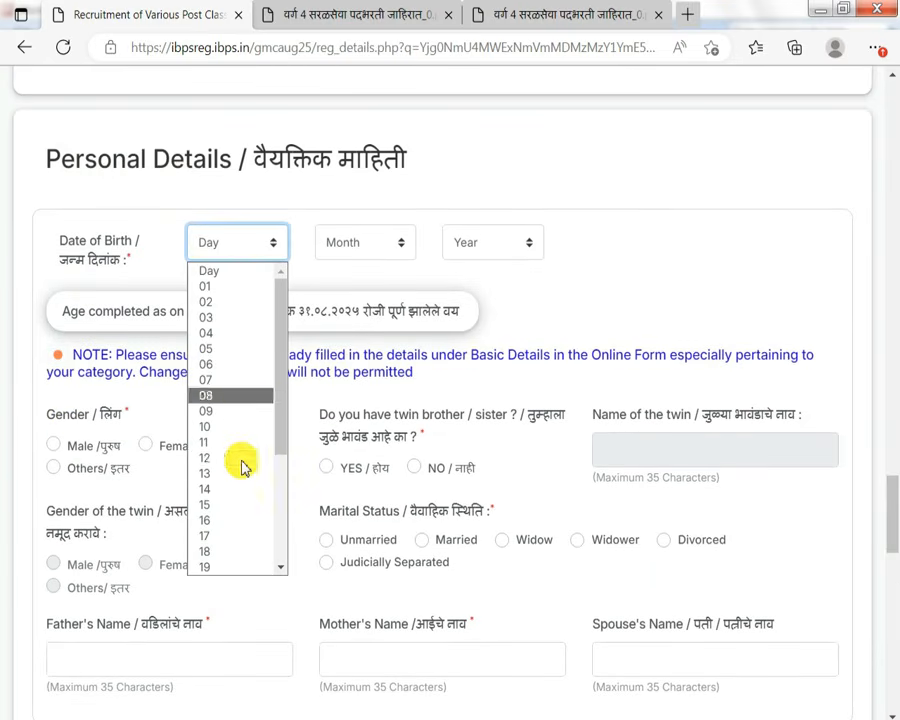
click(237, 458)
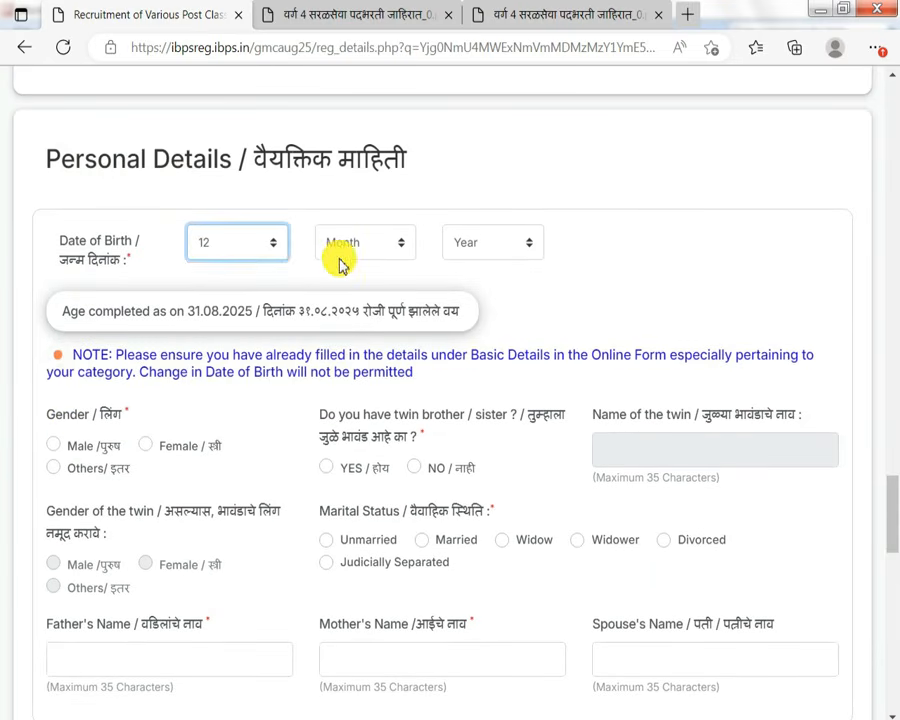
click(363, 231)
click(358, 238)
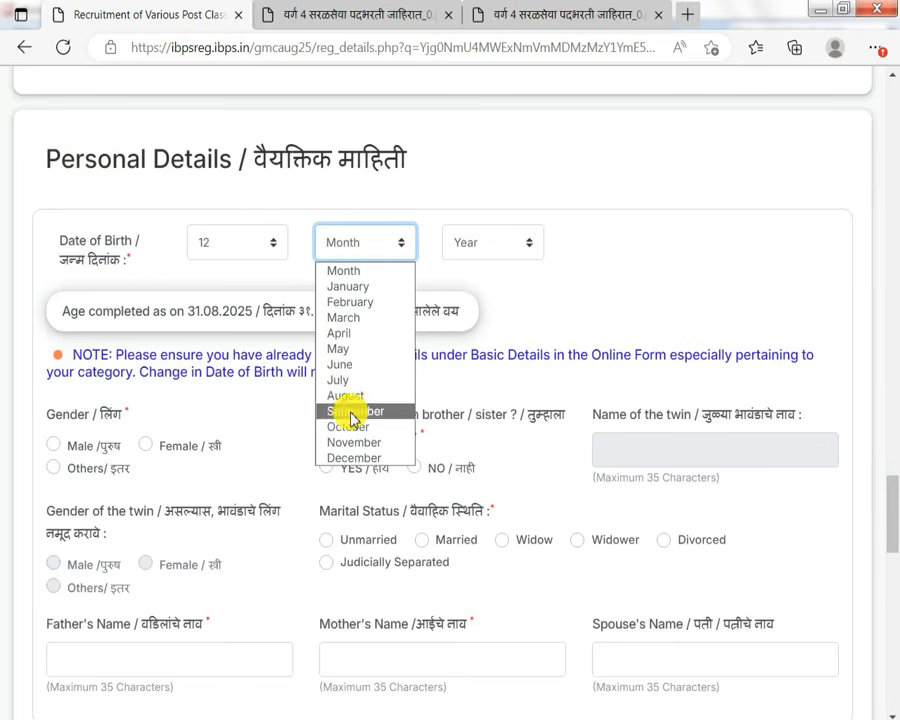
click(362, 346)
click(460, 248)
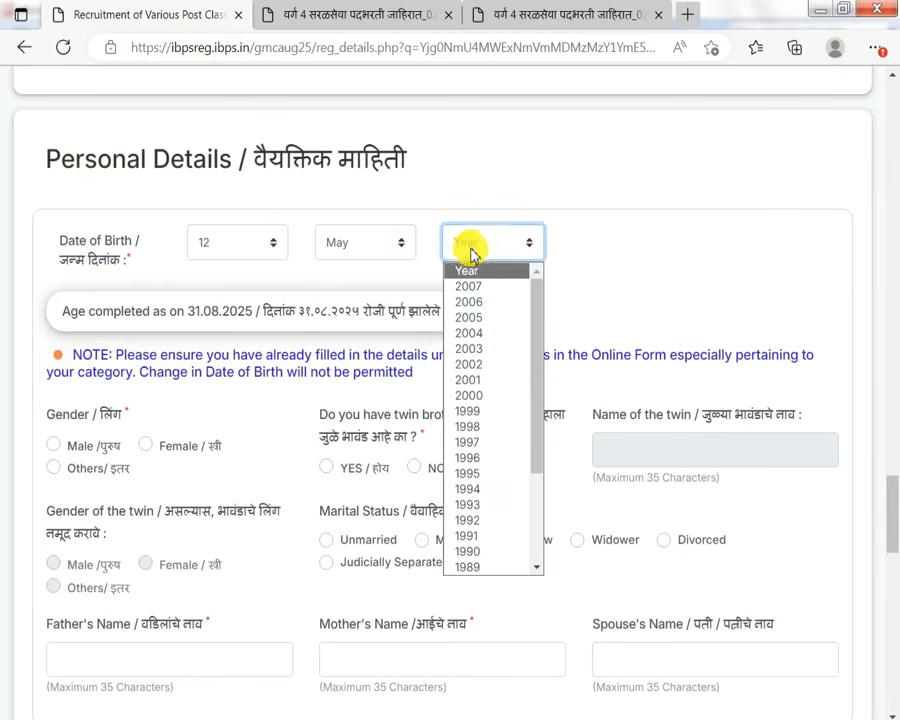
click(467, 521)
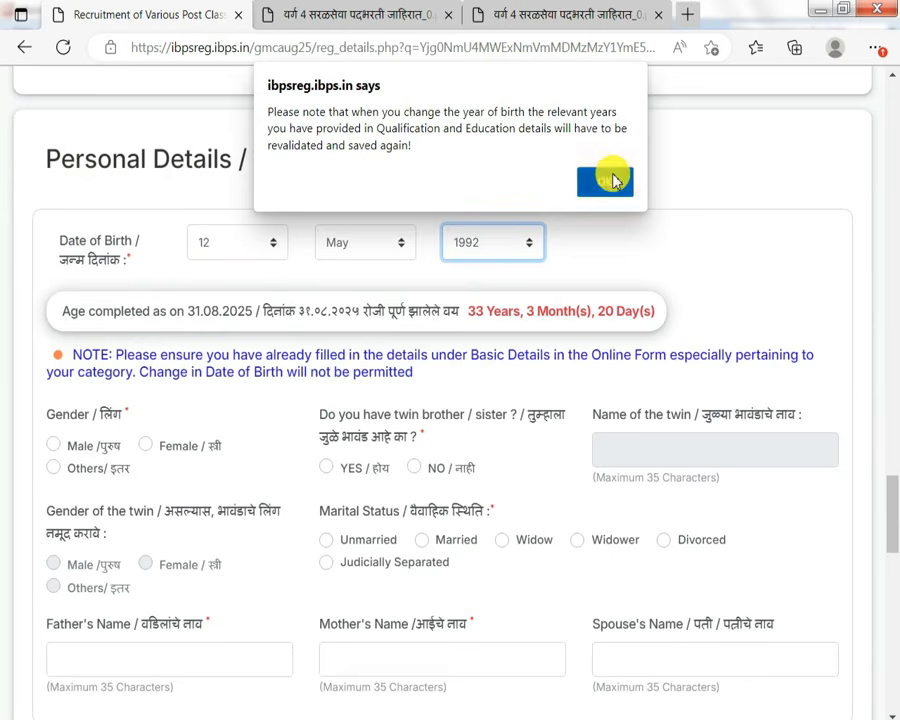
click(608, 181)
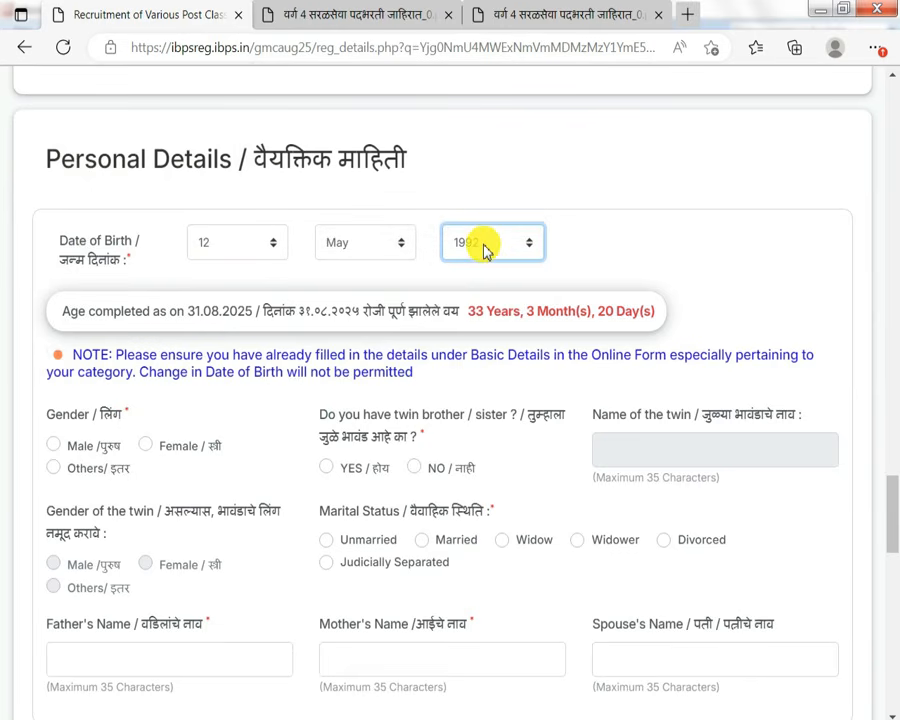
Set the gender to Male, answer No to having a twin, and set the marital status to Unmarried.
click(54, 446)
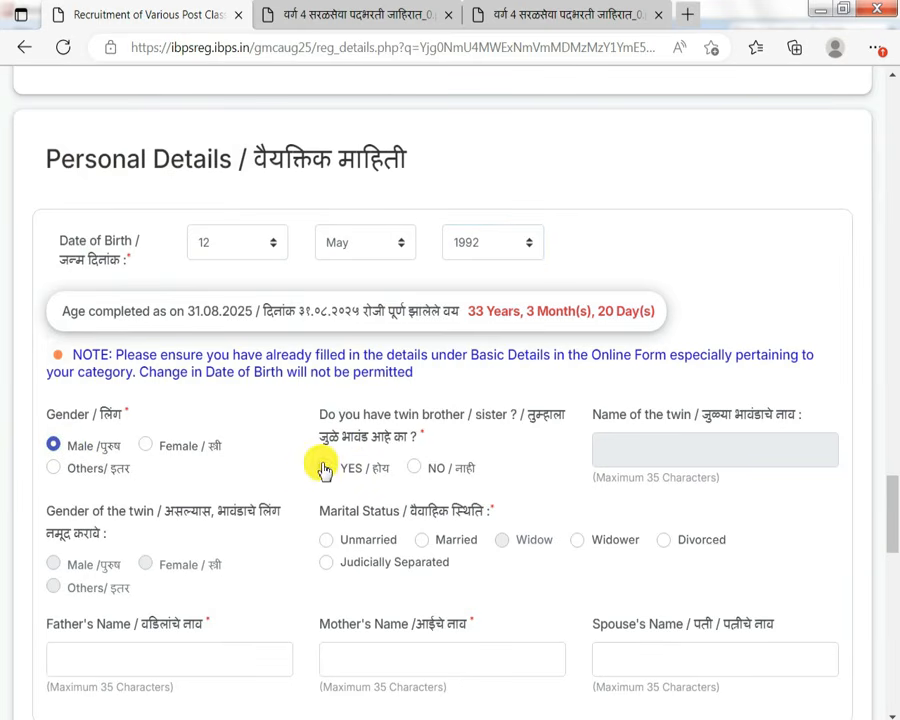
click(325, 467)
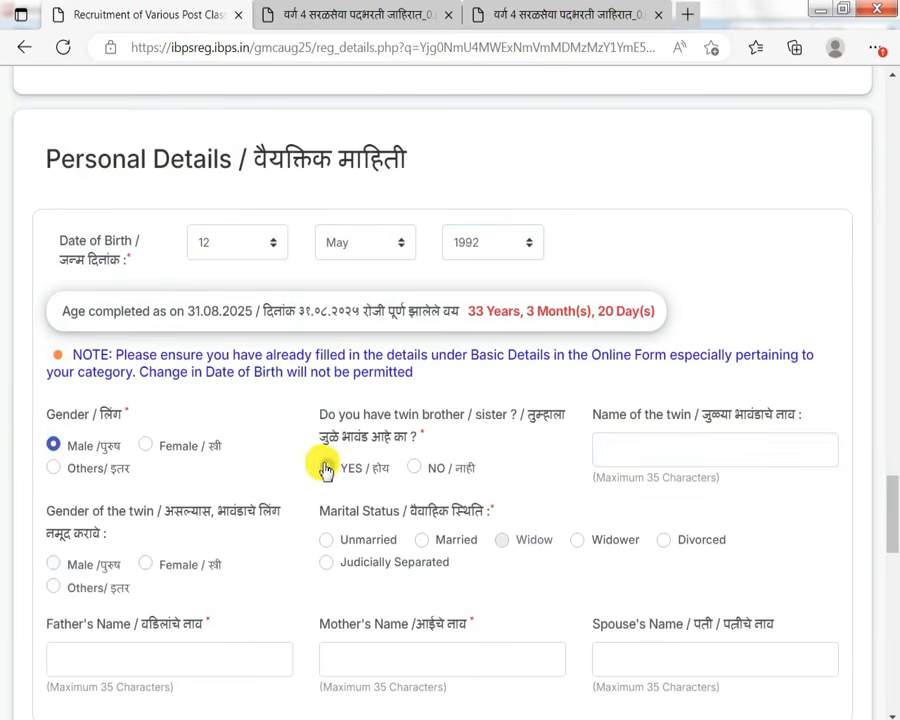
click(414, 468)
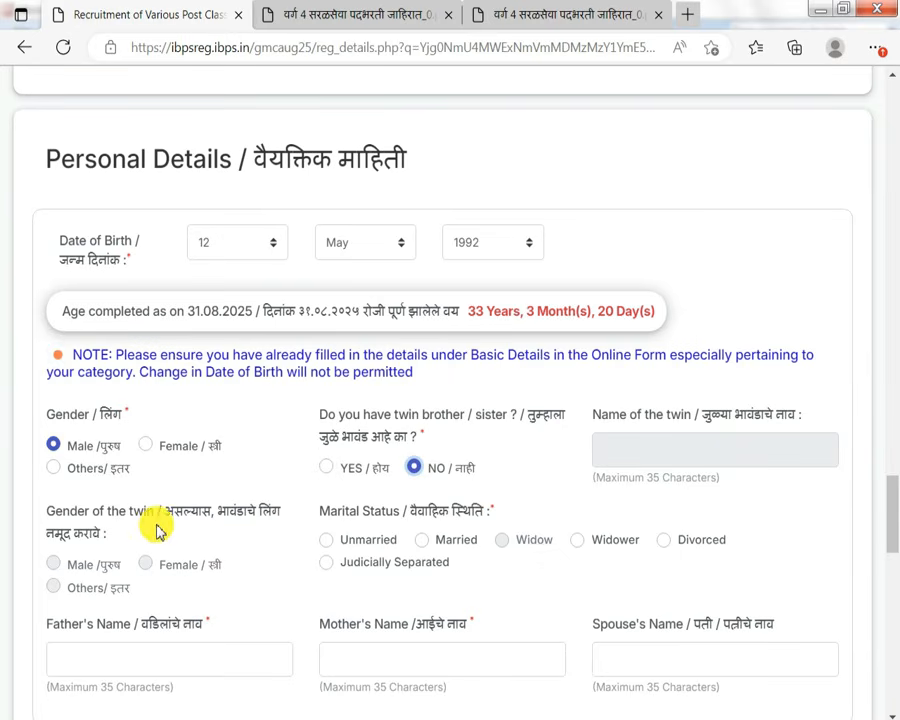
click(326, 541)
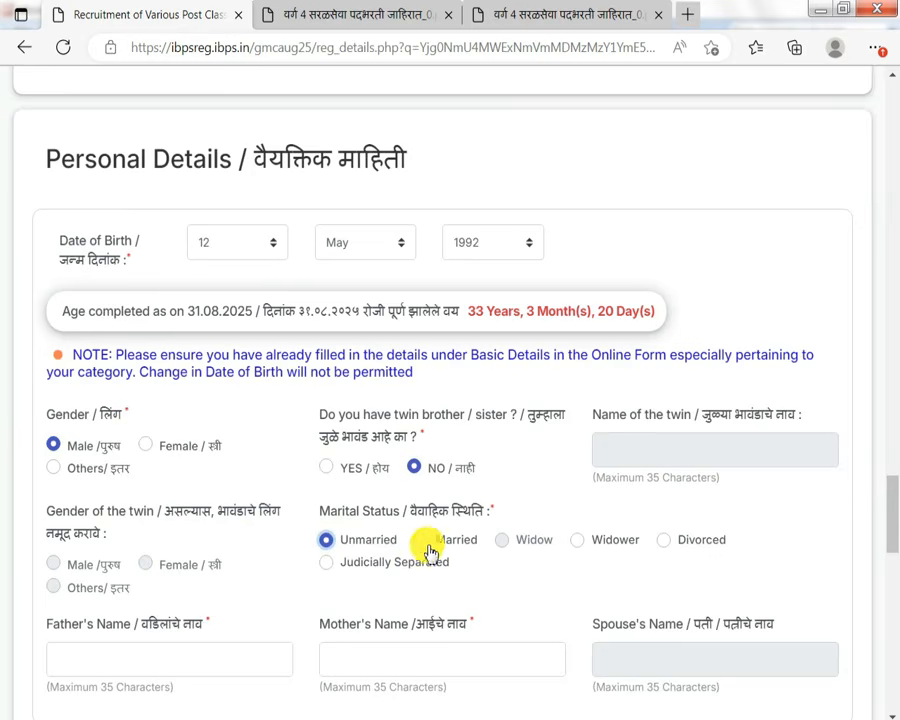
Set the correspondence address state to MAHARASHTRA and mark the permanent address as the same as the address for correspondence.
scroll(340, 560, down, 1)
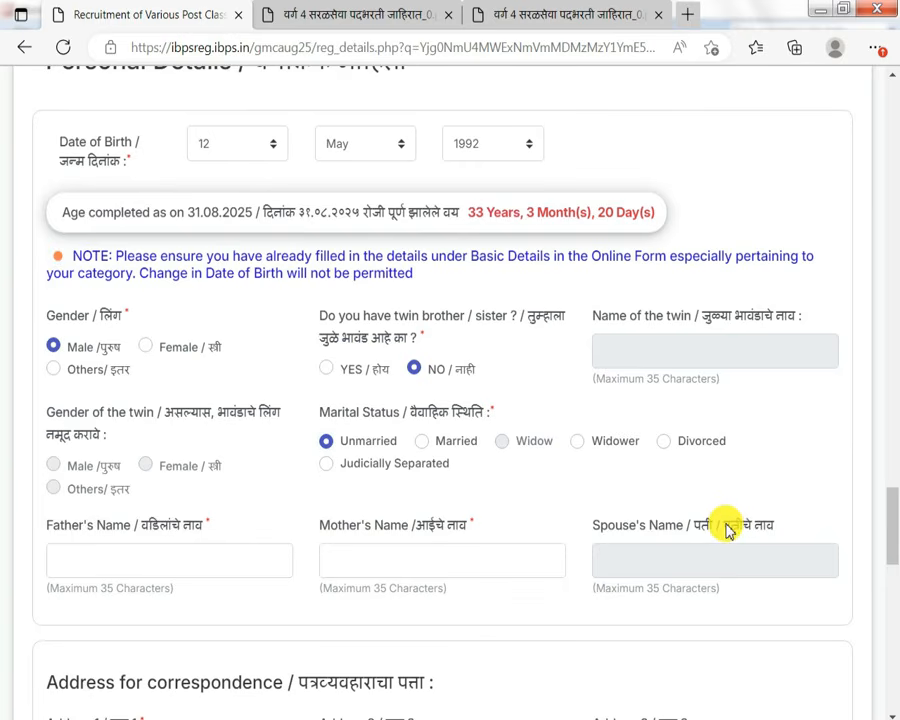
scroll(705, 538, down, 4)
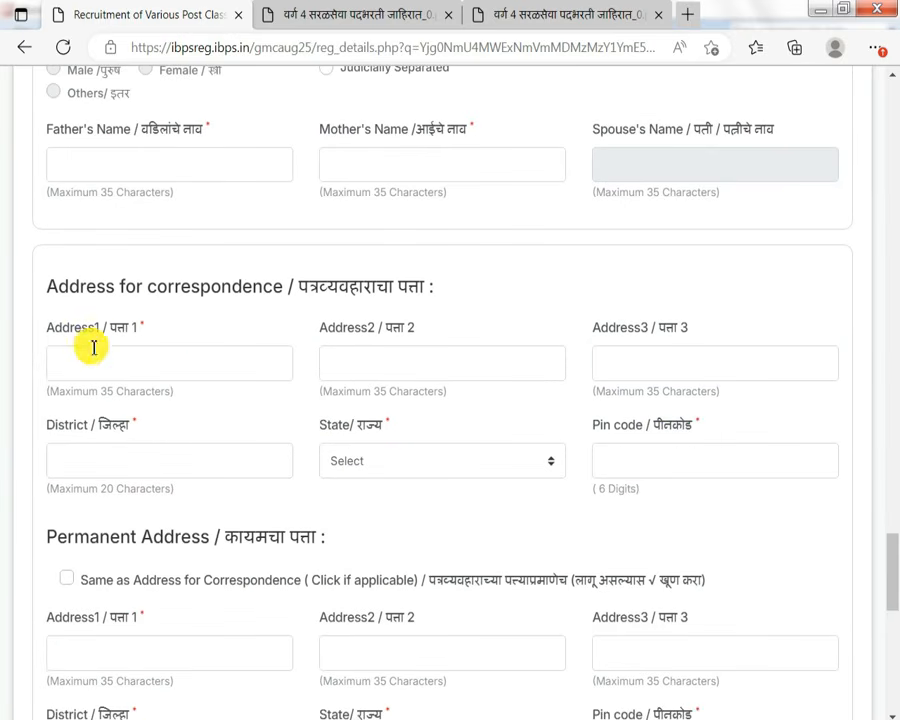
click(122, 370)
click(340, 364)
click(758, 358)
click(98, 461)
click(362, 468)
scroll(390, 300, down, 3)
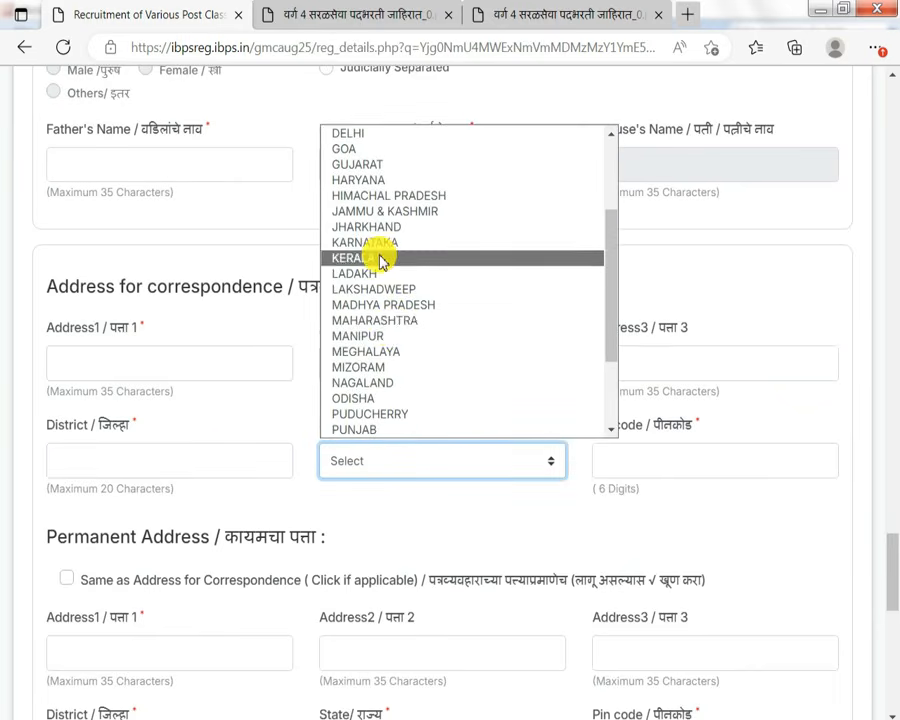
click(390, 313)
click(676, 462)
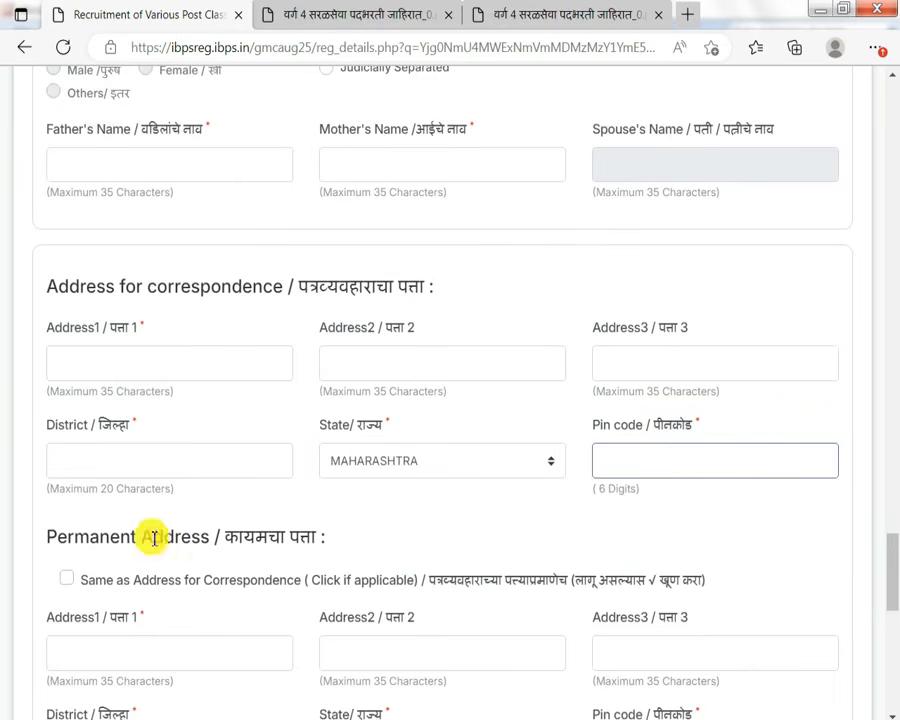
click(170, 301)
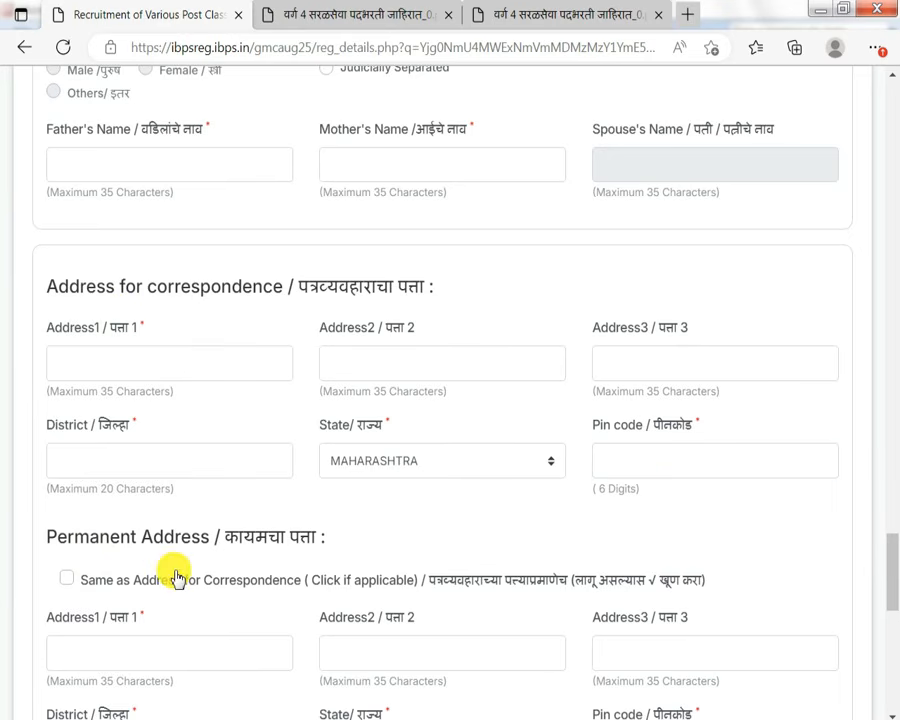
click(62, 583)
Review the Bank Details fields for account holder name, account number, bank and branch, account type and IFSC code.
scroll(172, 556, down, 1)
scroll(200, 558, down, 3)
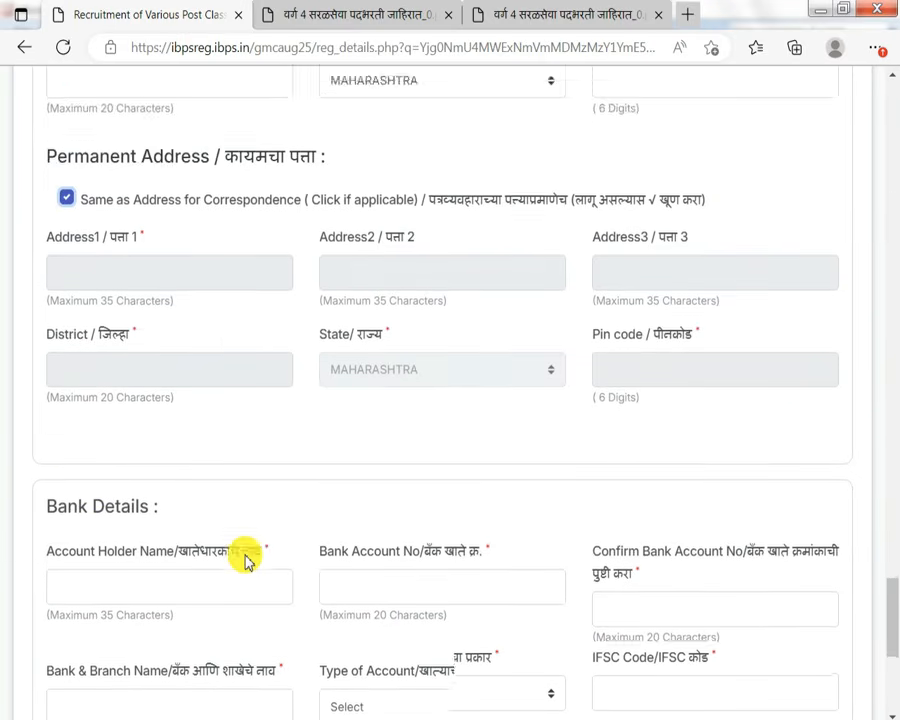
scroll(244, 552, down, 1)
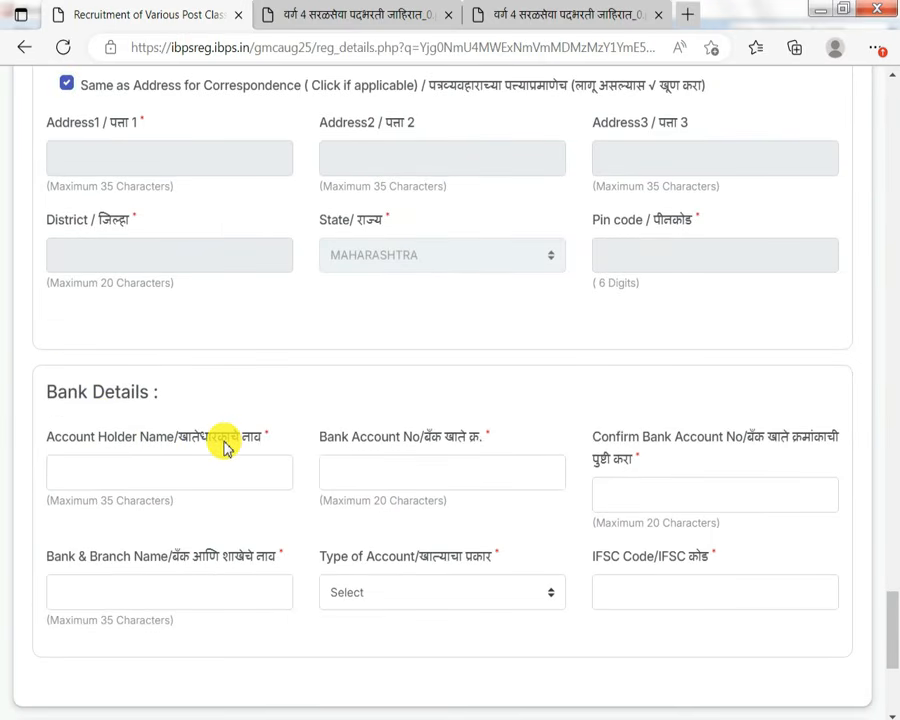
click(148, 474)
click(214, 437)
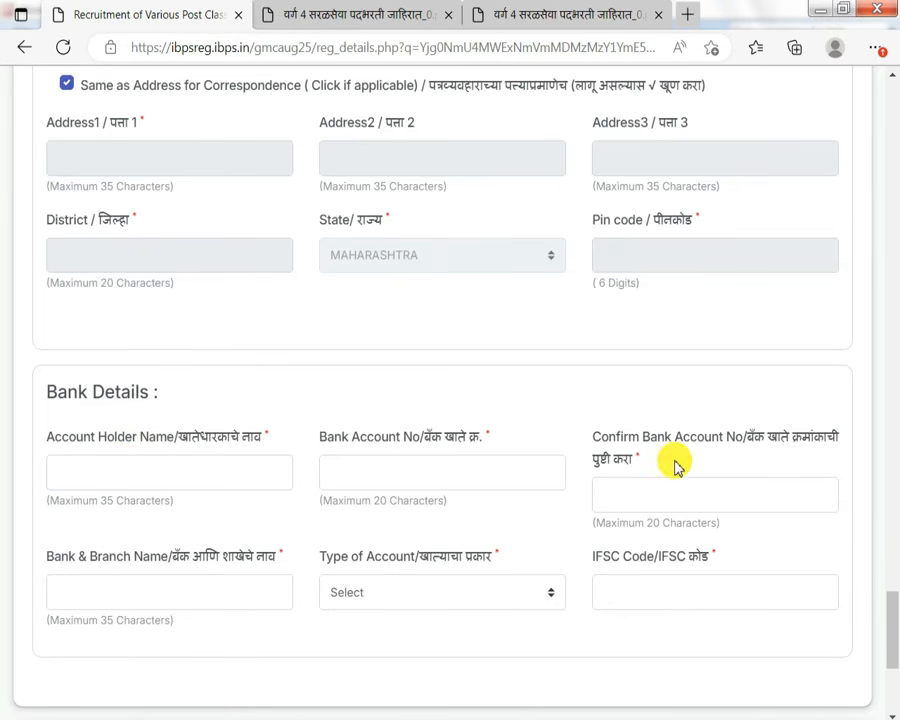
Set the type of account in Bank Details to Savings Account.
click(362, 605)
click(353, 636)
click(599, 590)
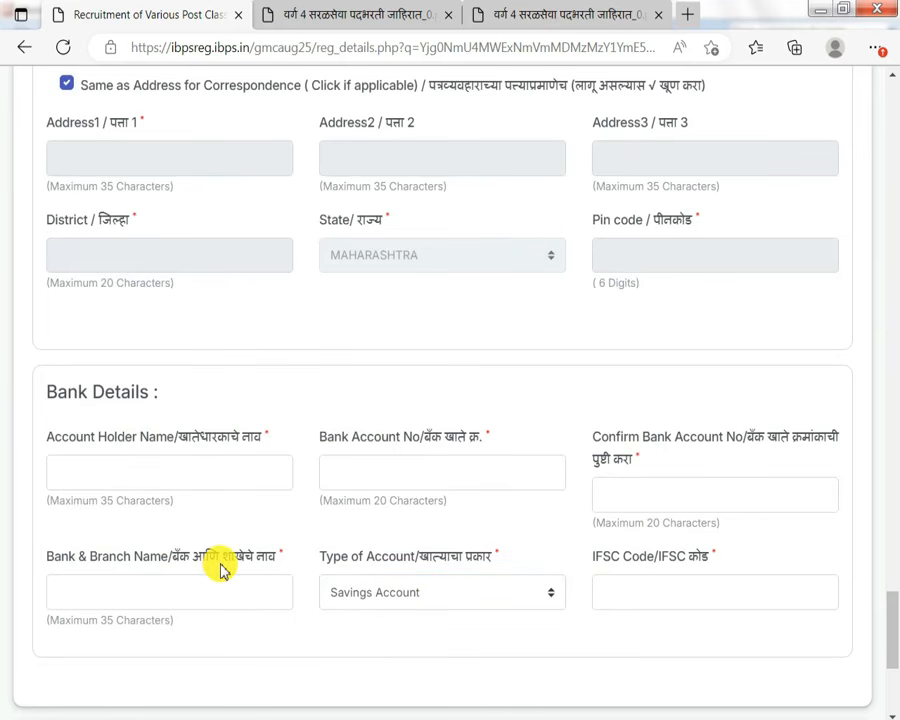
Validate the completed Basic details and save them to continue to Qualification / Experience / Languages.
scroll(222, 568, down, 1)
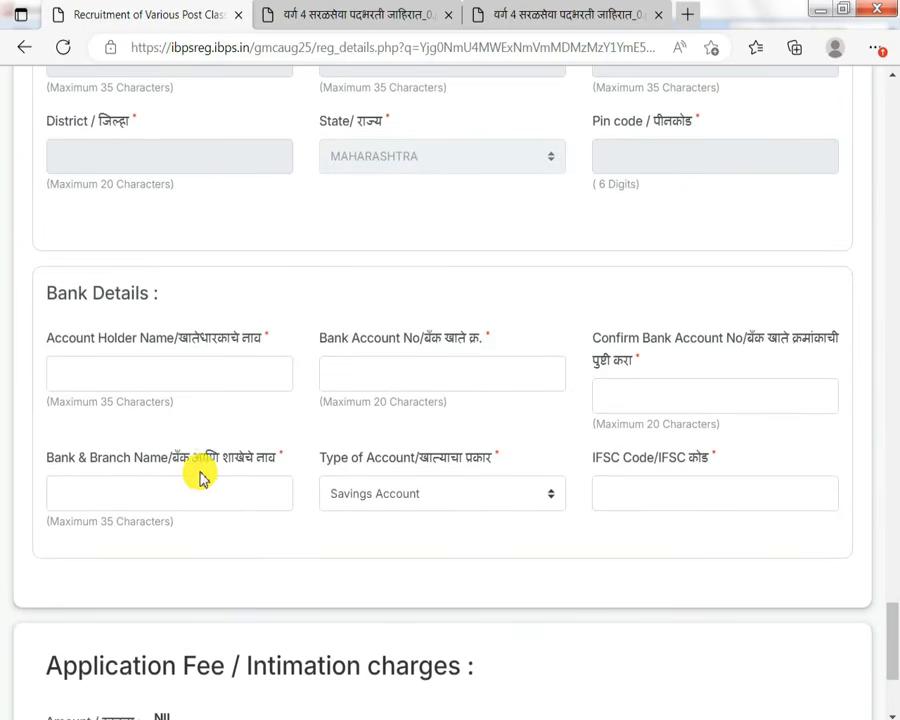
scroll(235, 476, down, 3)
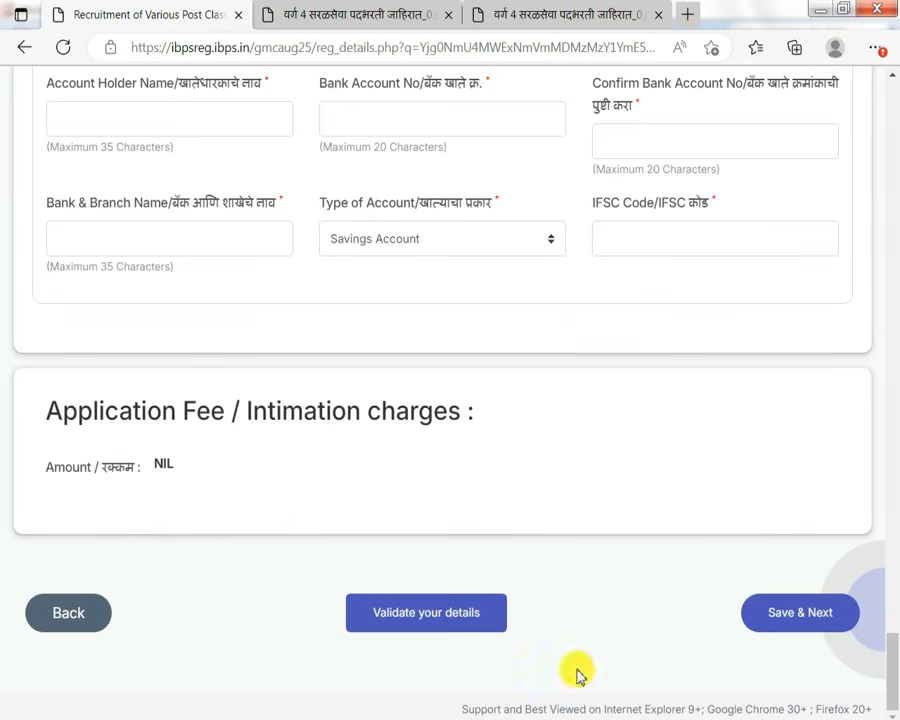
click(392, 602)
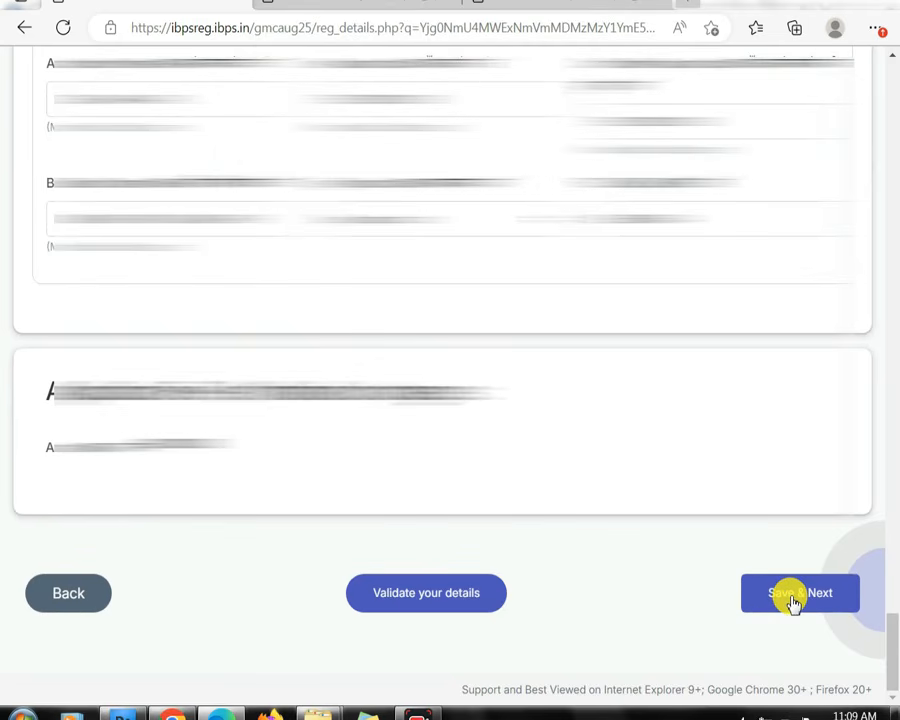
click(793, 600)
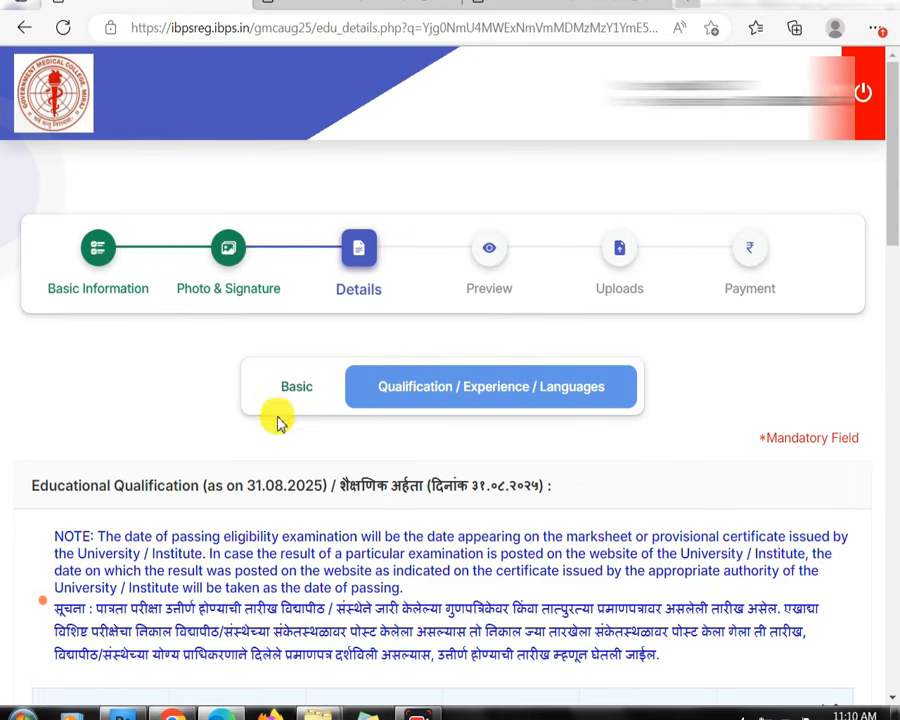
Examine the Educational Qualification note and the SSC row's board, date of passing, marks percentage and class options.
scroll(384, 291, down, 5)
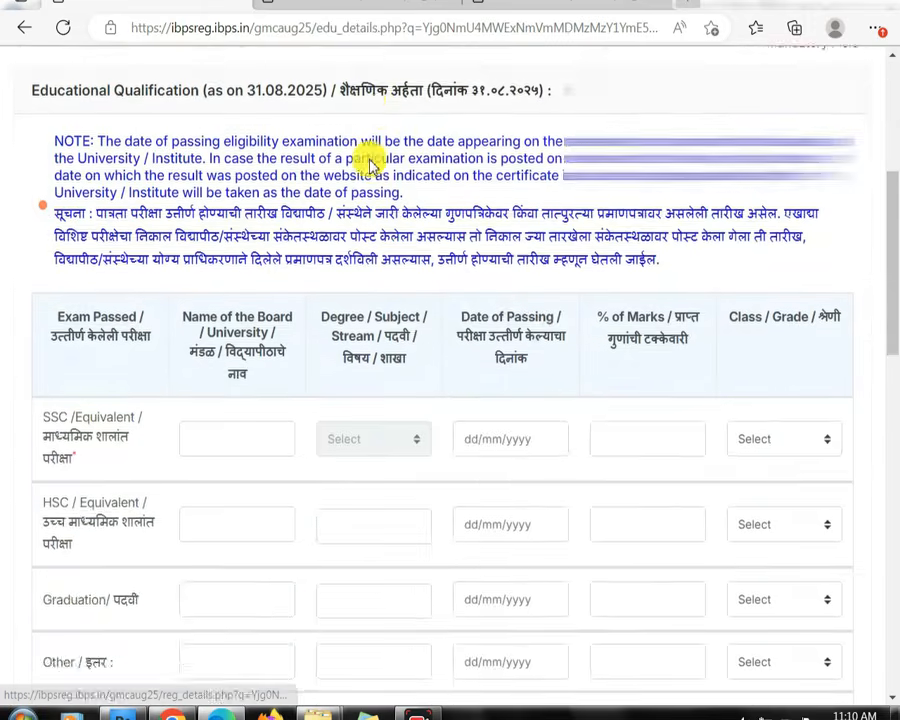
scroll(367, 156, up, 4)
scroll(344, 324, down, 2)
scroll(120, 432, down, 1)
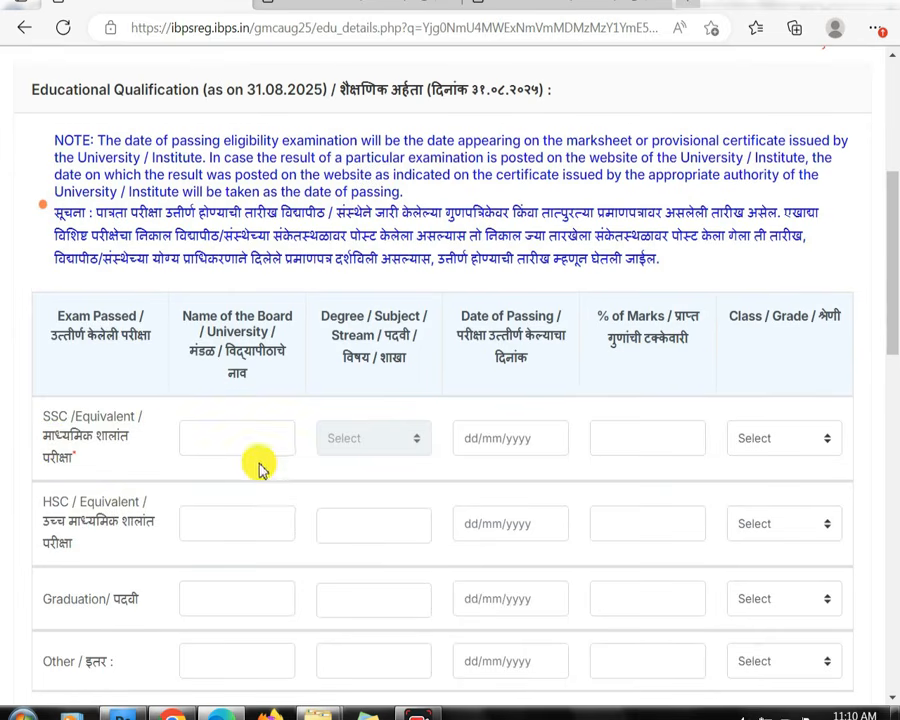
click(526, 426)
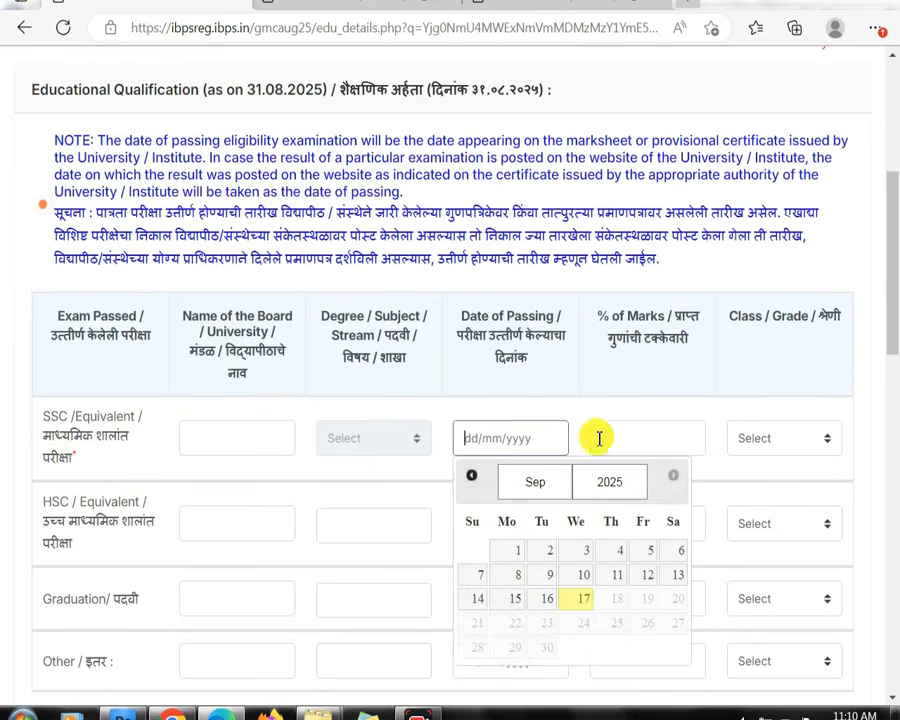
click(641, 424)
click(758, 440)
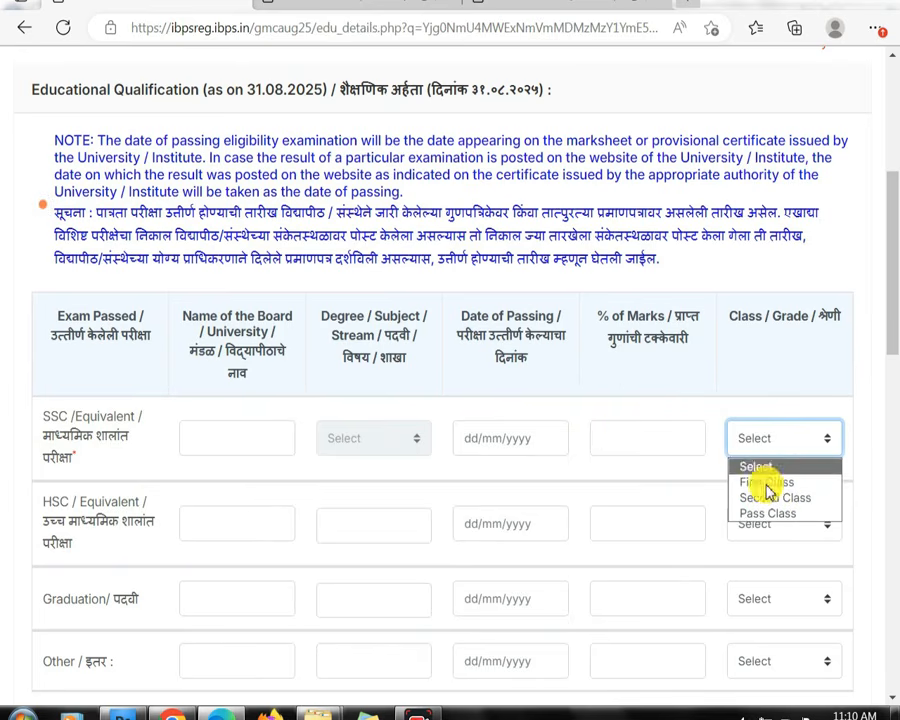
click(46, 511)
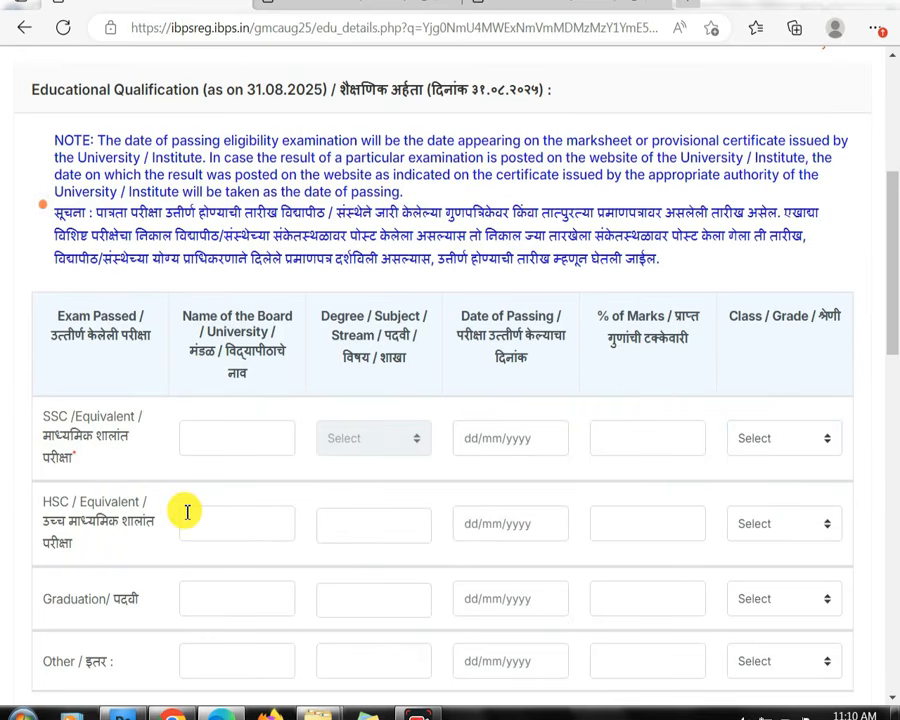
Examine the HSC and Graduation rows' board, stream, date of passing, marks percentage and class fields.
click(366, 529)
click(472, 522)
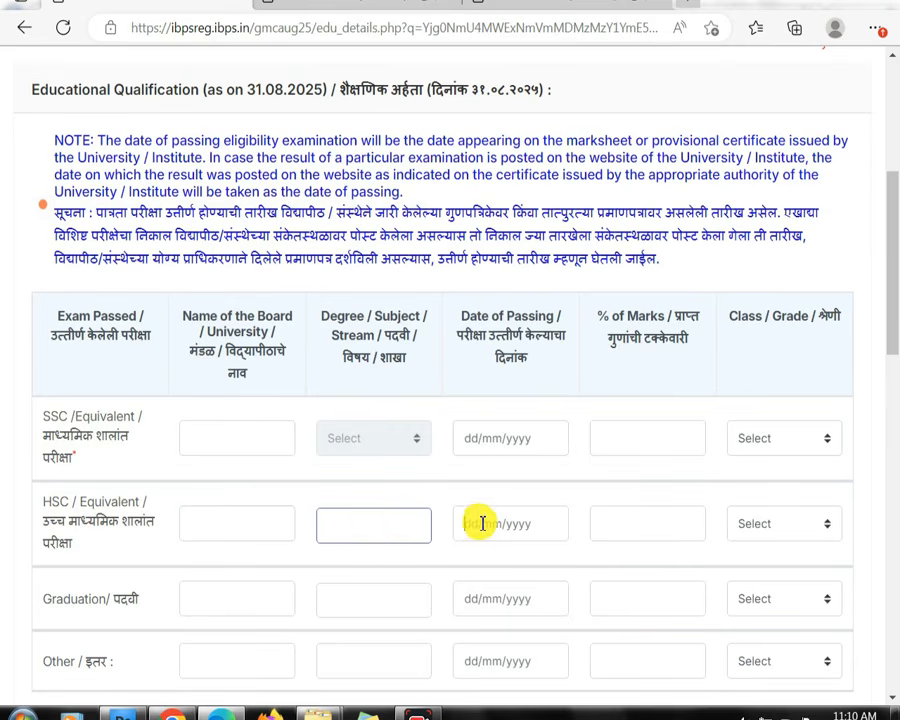
click(655, 527)
click(767, 526)
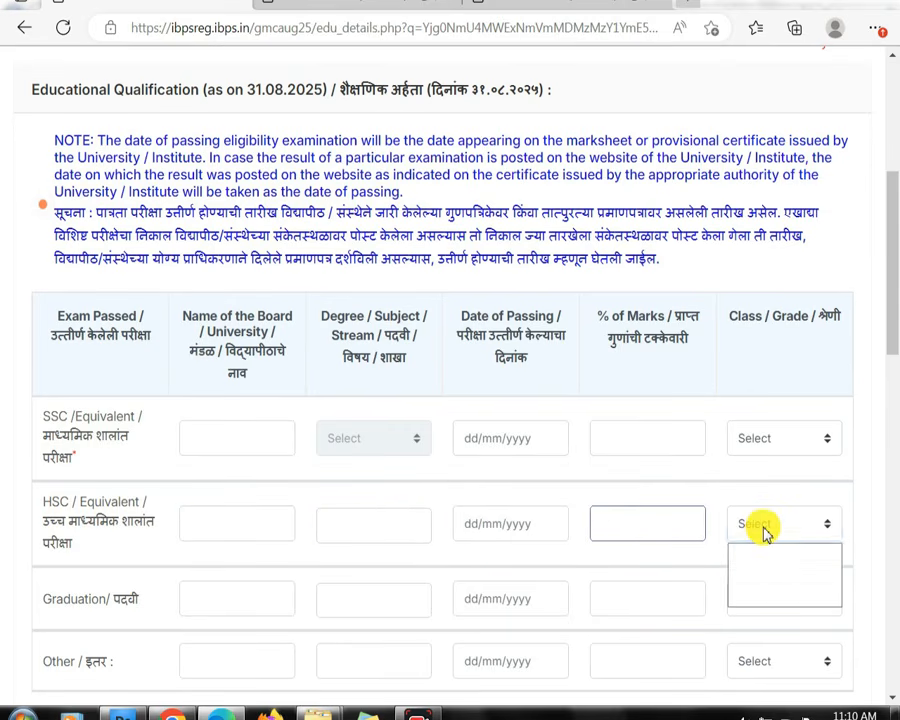
click(767, 526)
click(67, 600)
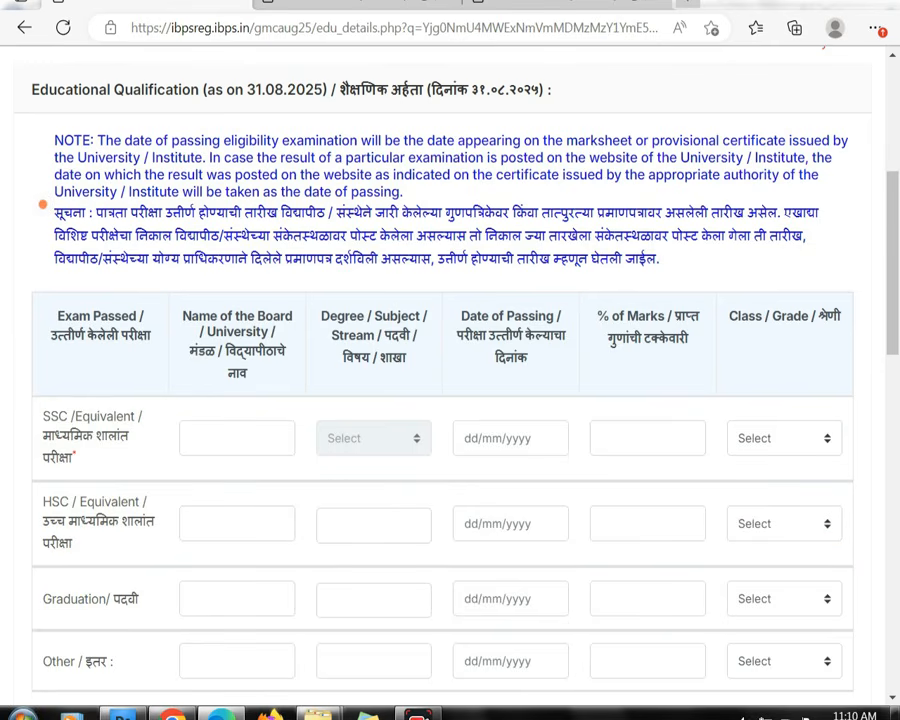
scroll(600, 316, down, 1)
click(236, 492)
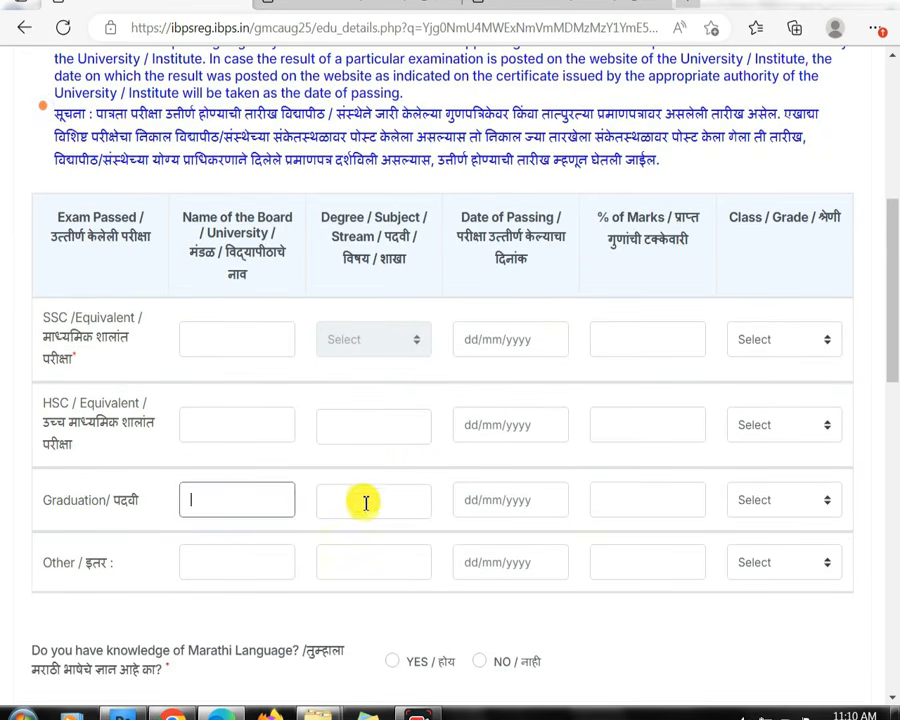
click(497, 505)
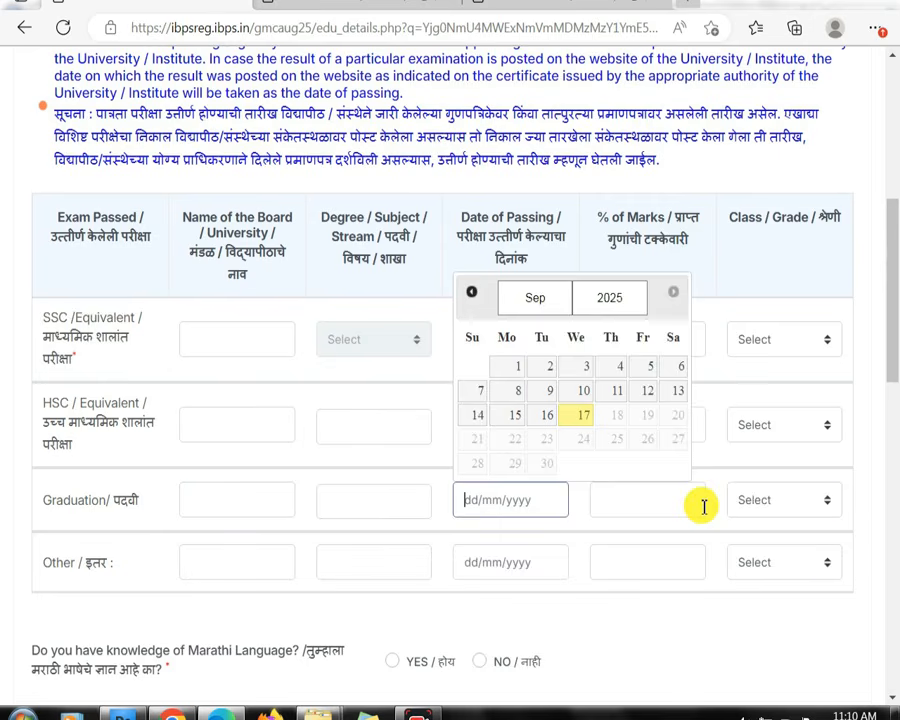
click(796, 503)
scroll(238, 474, down, 3)
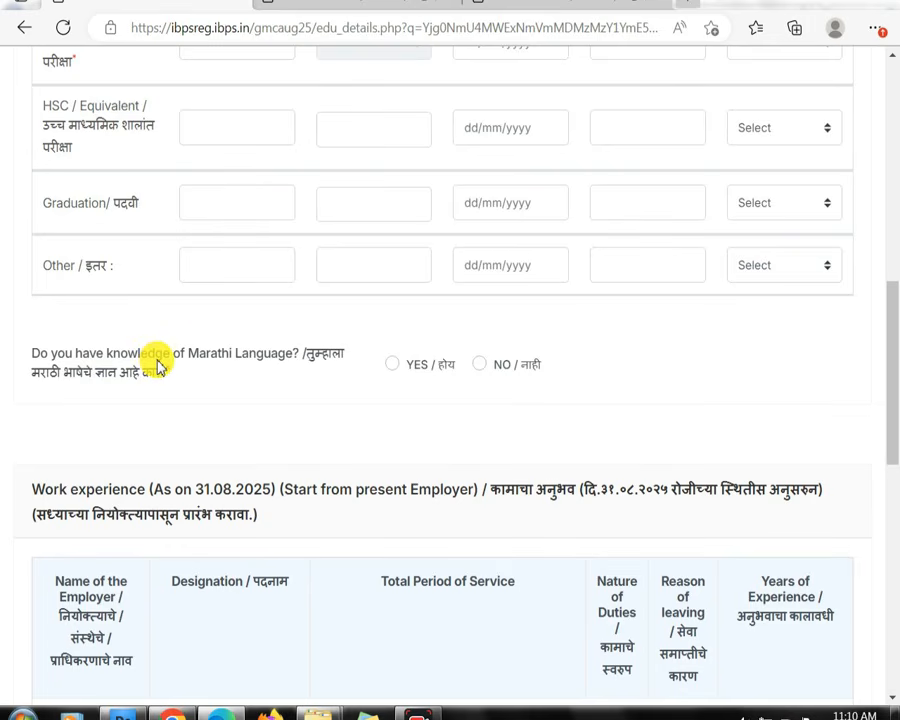
Answer YES to having knowledge of the Marathi language.
click(393, 366)
click(481, 365)
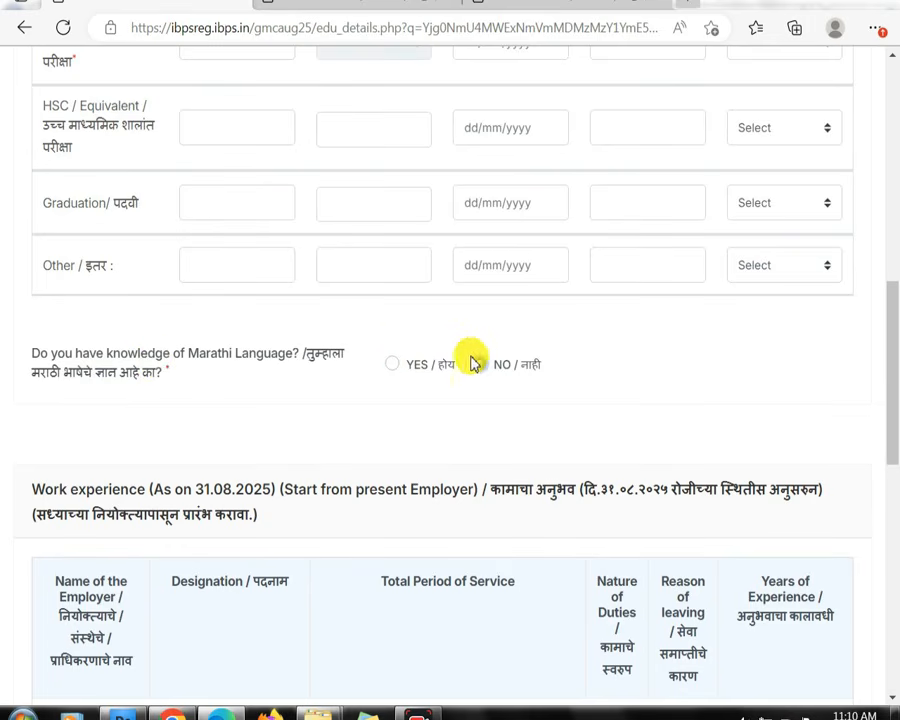
click(390, 368)
Answer NO to presently working under Work experience and check the designation, service period and reason of leaving fields.
scroll(388, 368, down, 3)
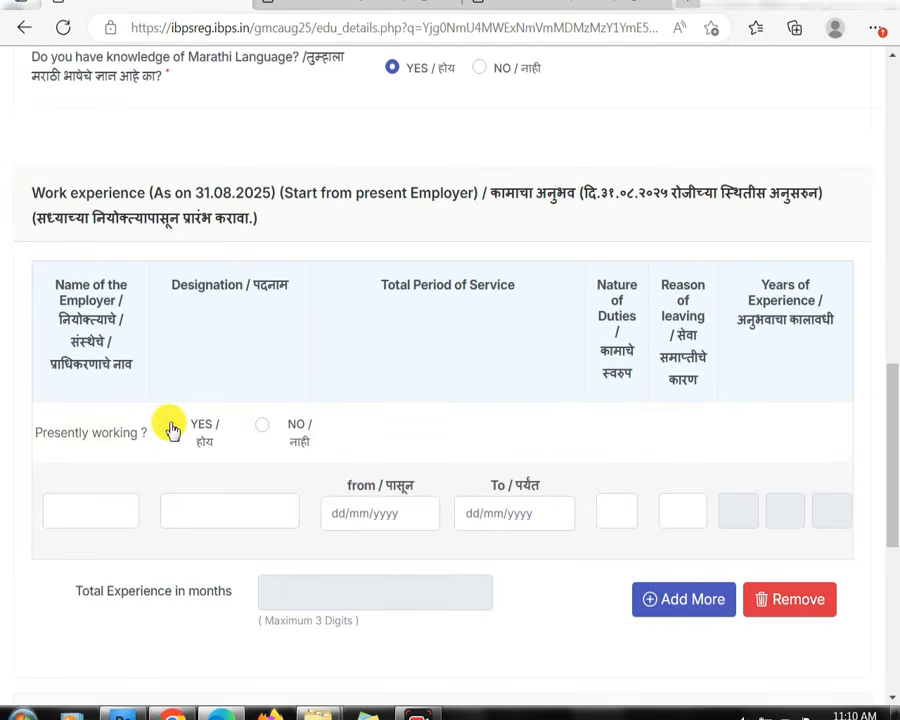
click(170, 430)
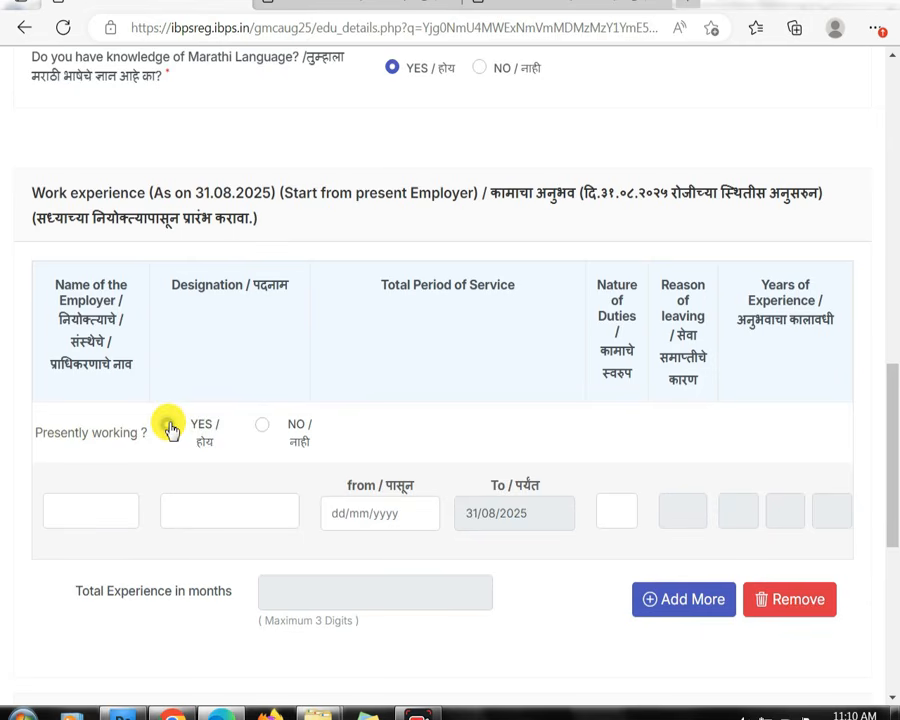
click(266, 425)
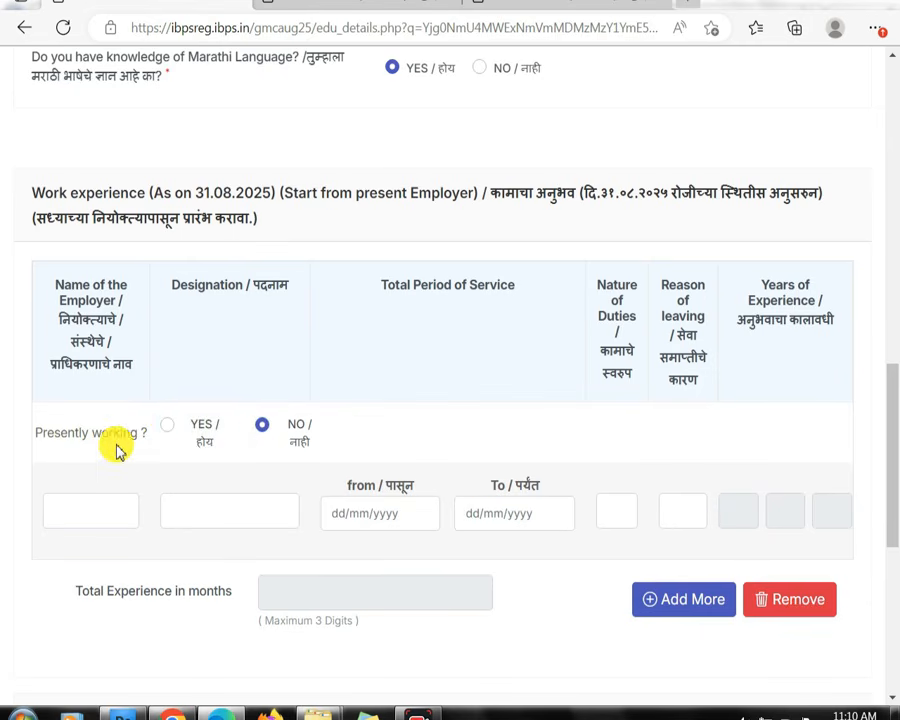
click(195, 498)
click(389, 398)
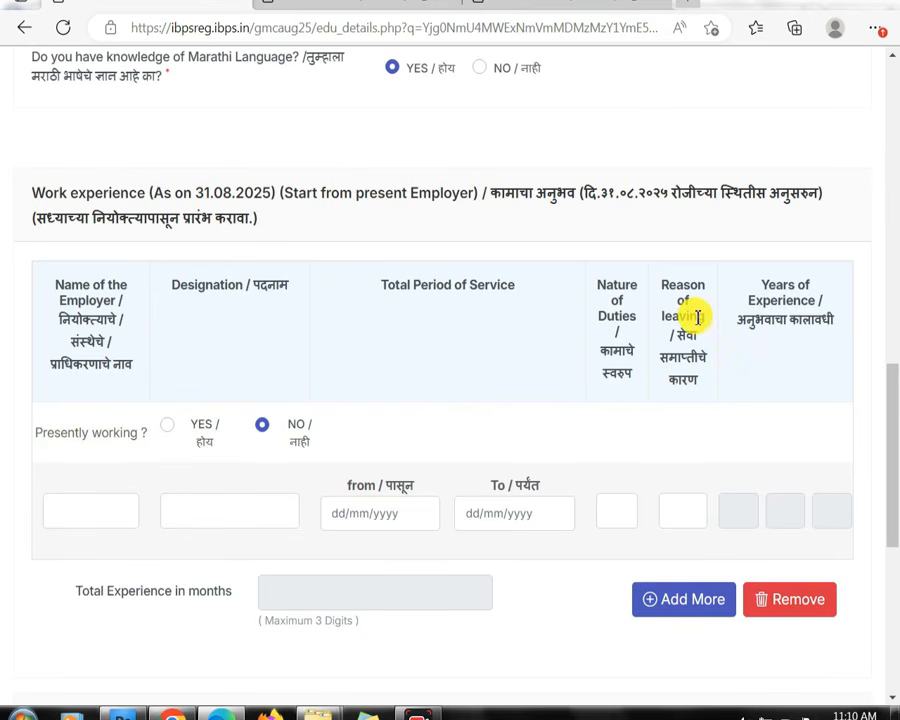
click(700, 516)
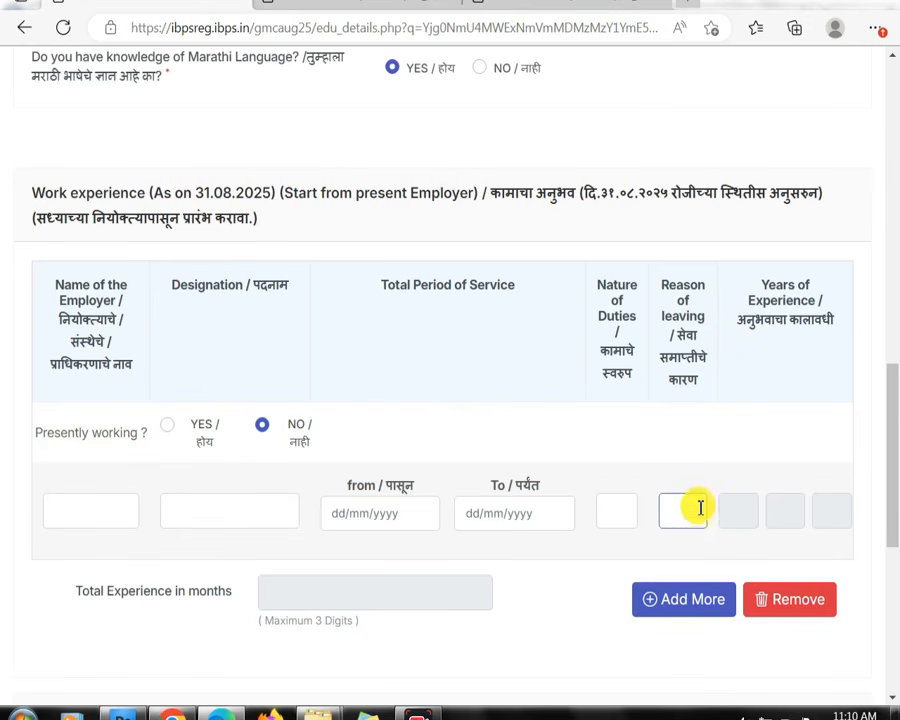
scroll(700, 510, down, 1)
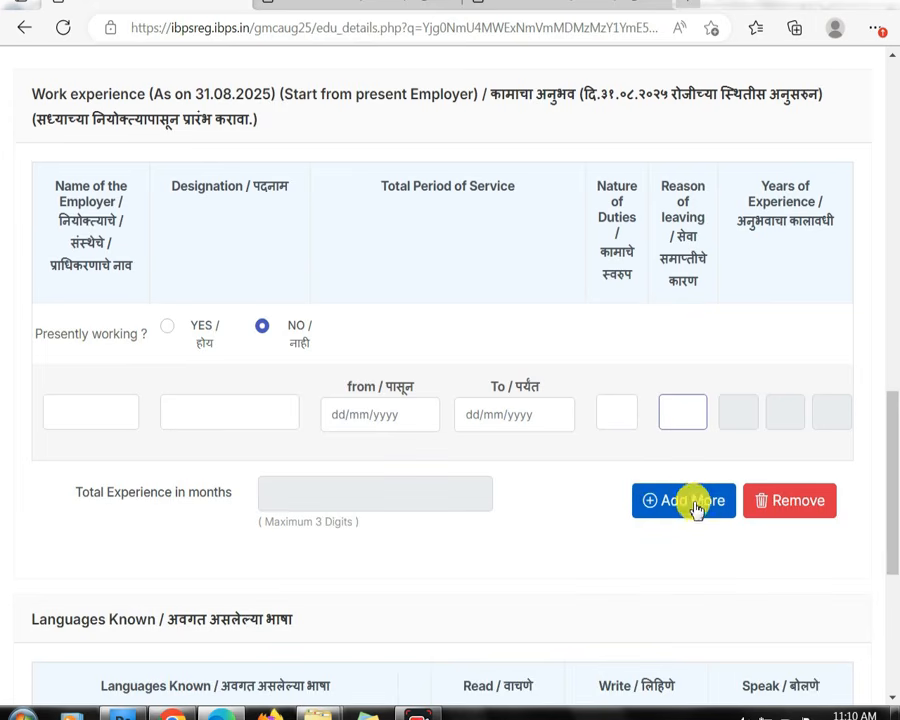
Mark Marathi as a language the candidate can read, write and speak under Languages Known.
scroll(697, 505, down, 3)
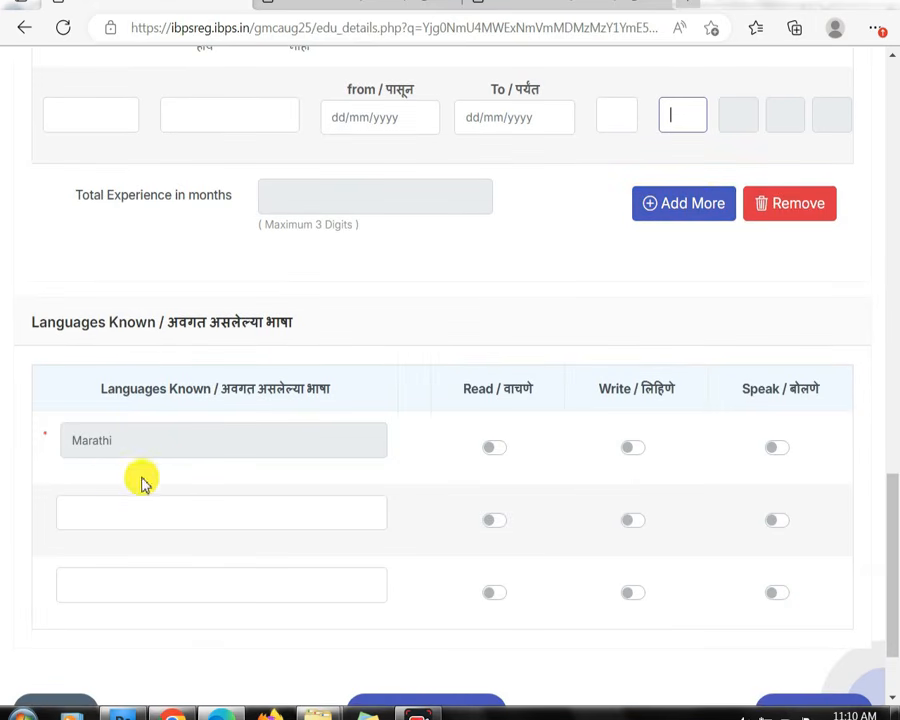
click(495, 452)
click(635, 448)
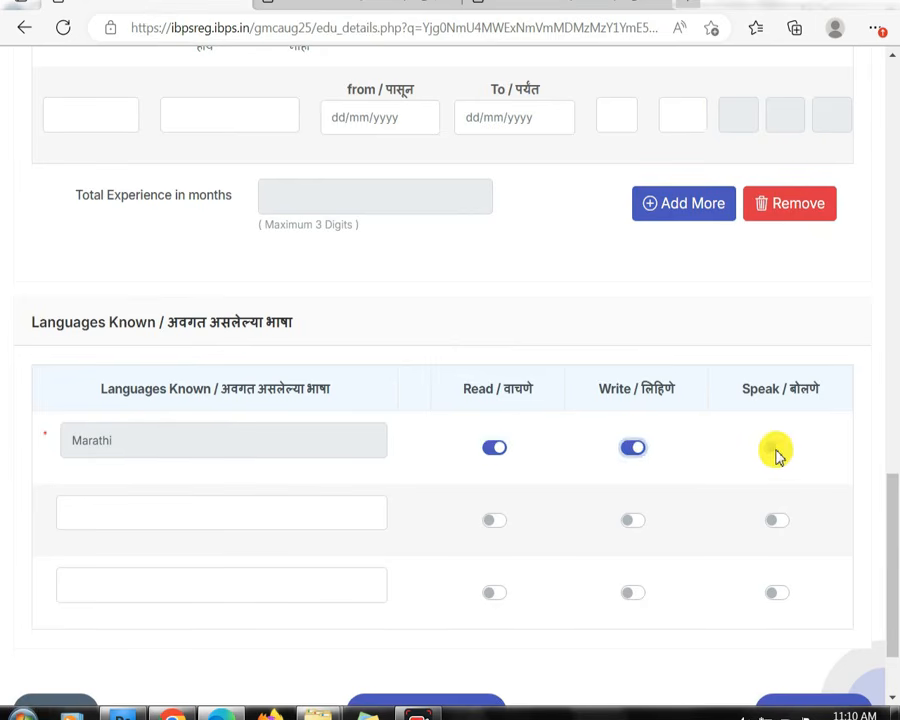
click(765, 449)
scroll(760, 448, down, 1)
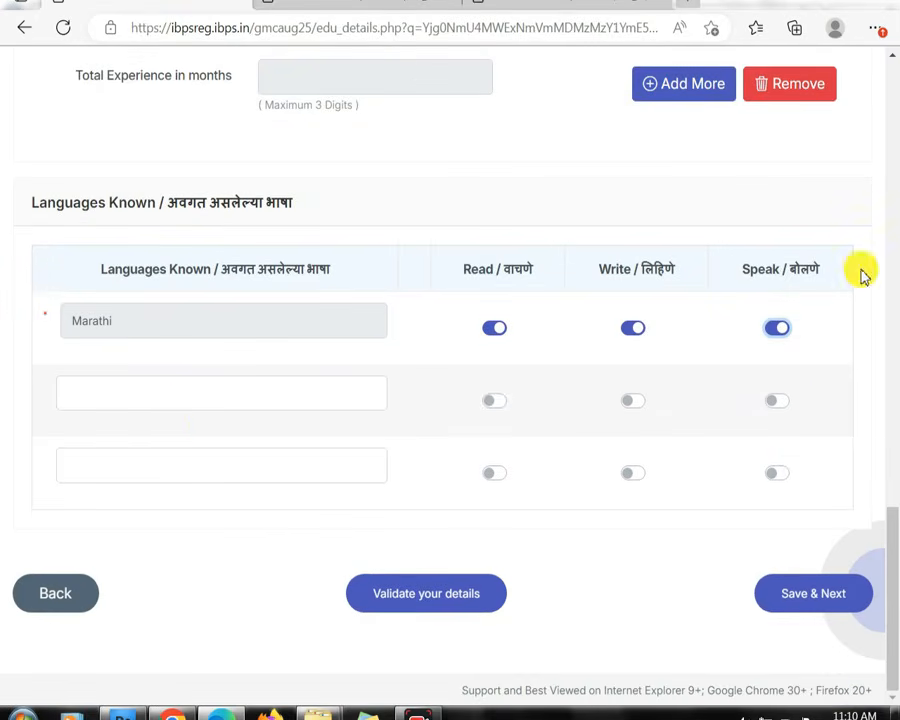
click(130, 389)
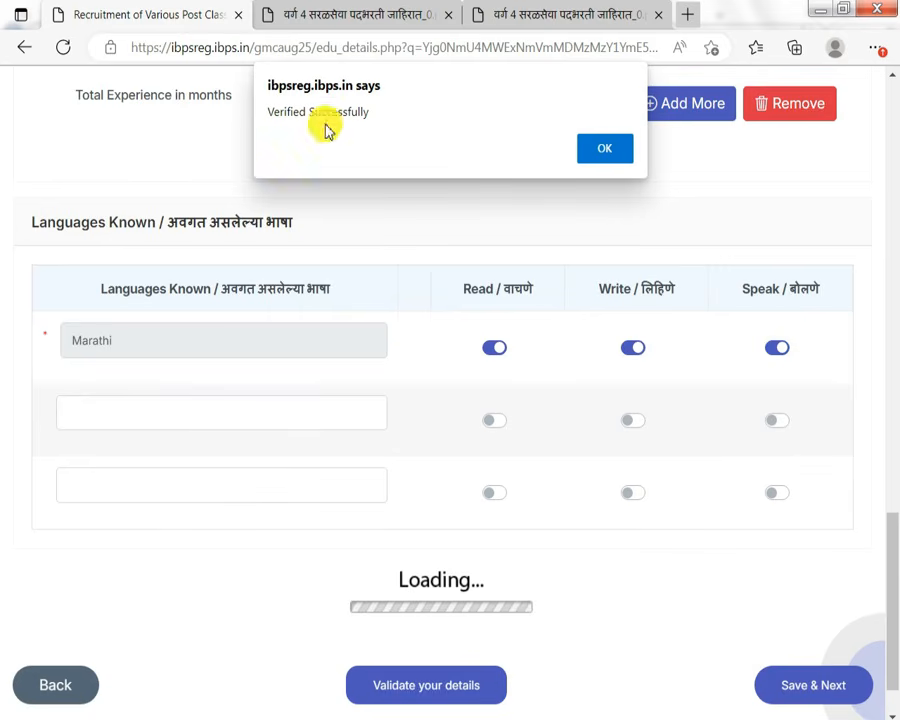
Acknowledge the verification notice and save the qualification details to continue to the registration preview.
drag(287, 114, 357, 114)
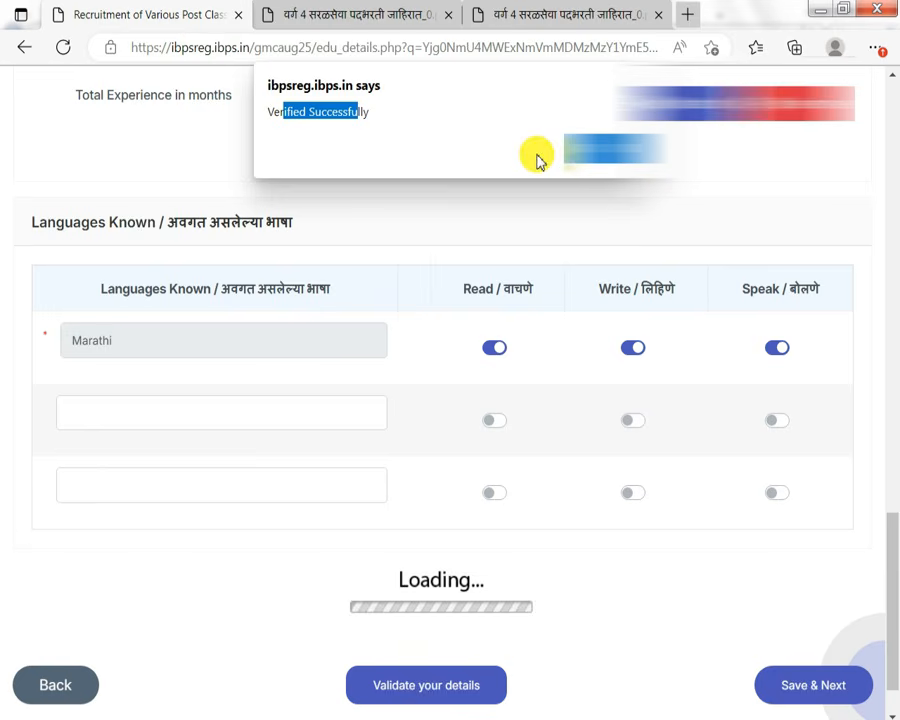
click(614, 148)
click(866, 600)
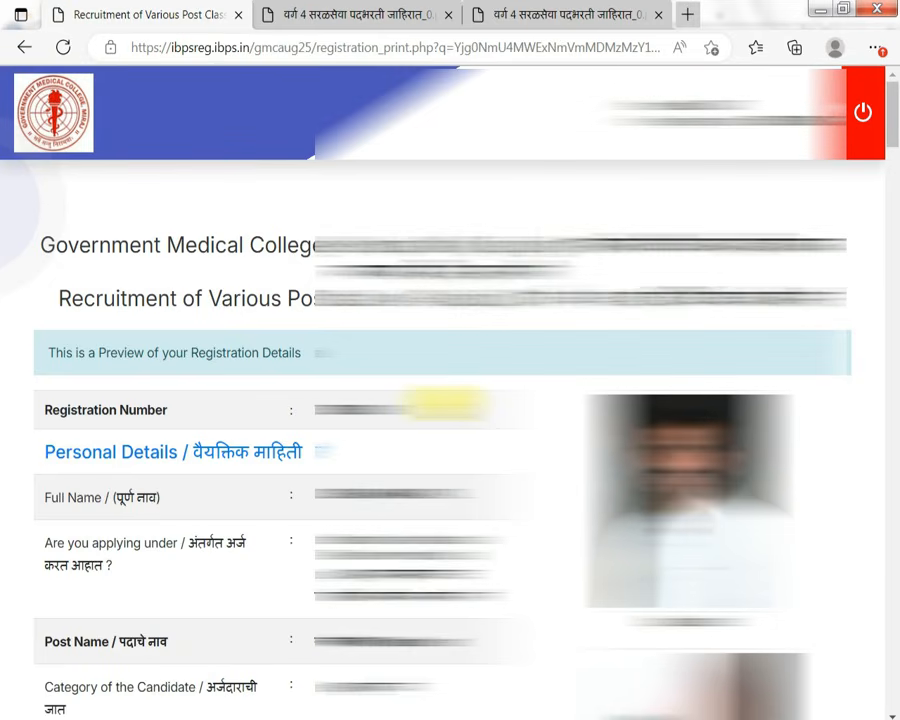
Review the registration preview from the personal details and reservation answers through education, languages and the declaration.
scroll(445, 402, down, 5)
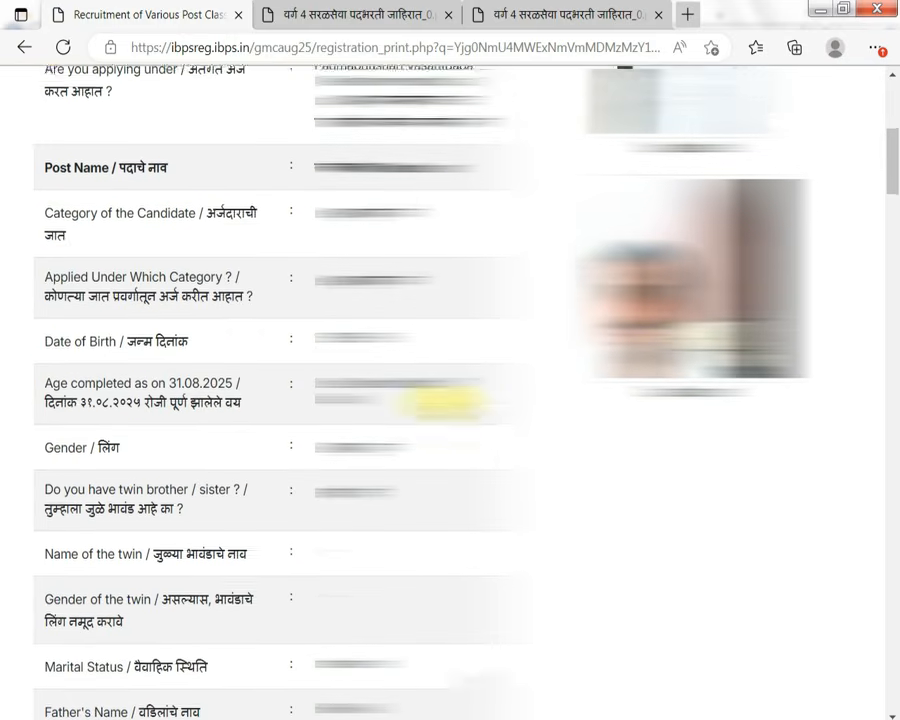
scroll(426, 406, down, 2)
scroll(445, 400, up, 7)
scroll(445, 401, down, 10)
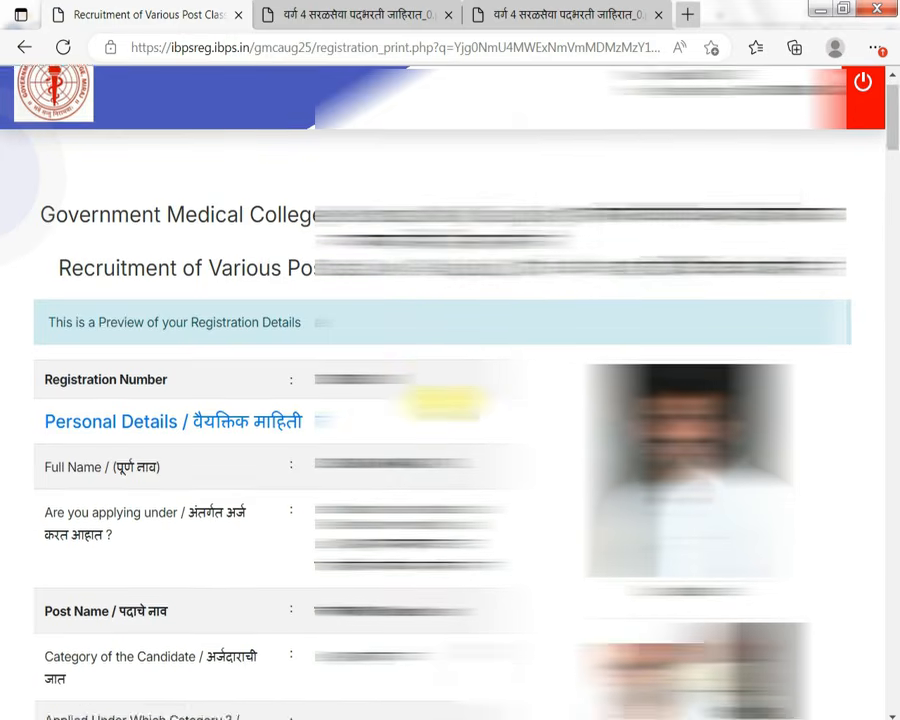
scroll(445, 402, down, 12)
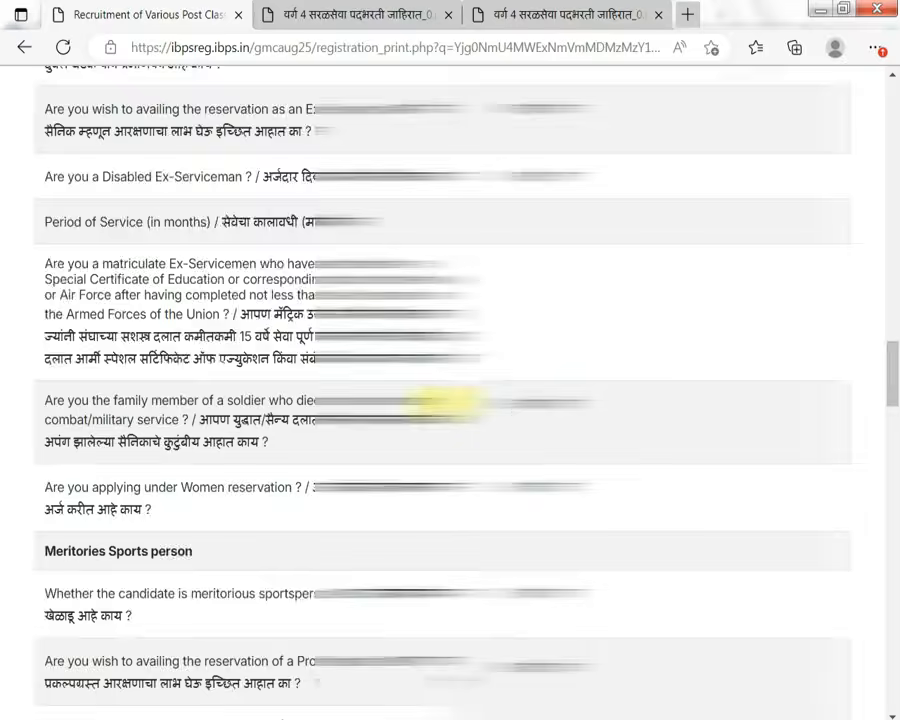
scroll(447, 402, down, 10)
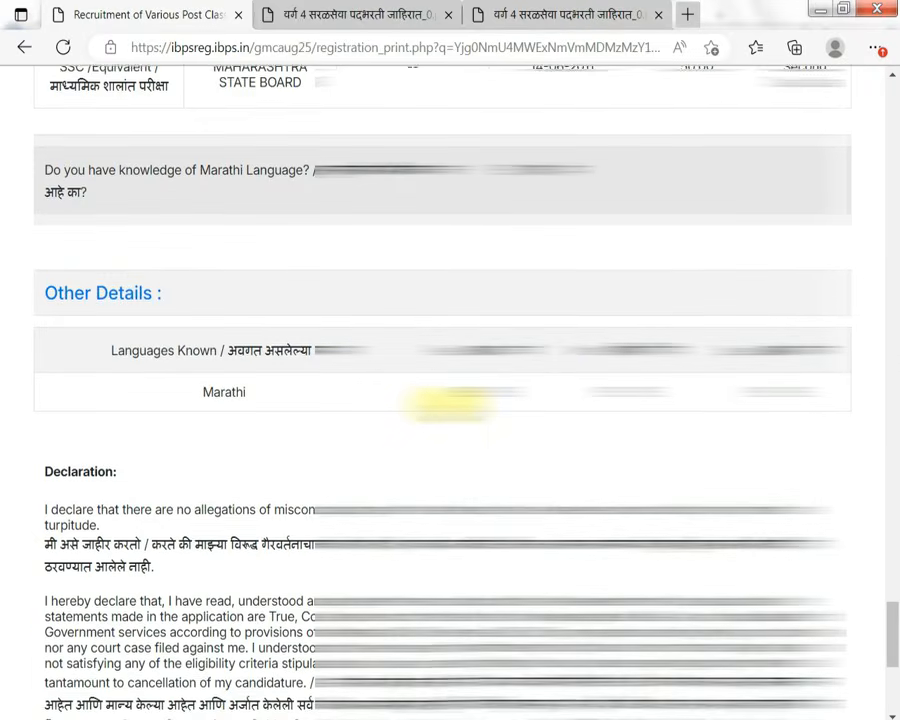
scroll(440, 402, up, 2)
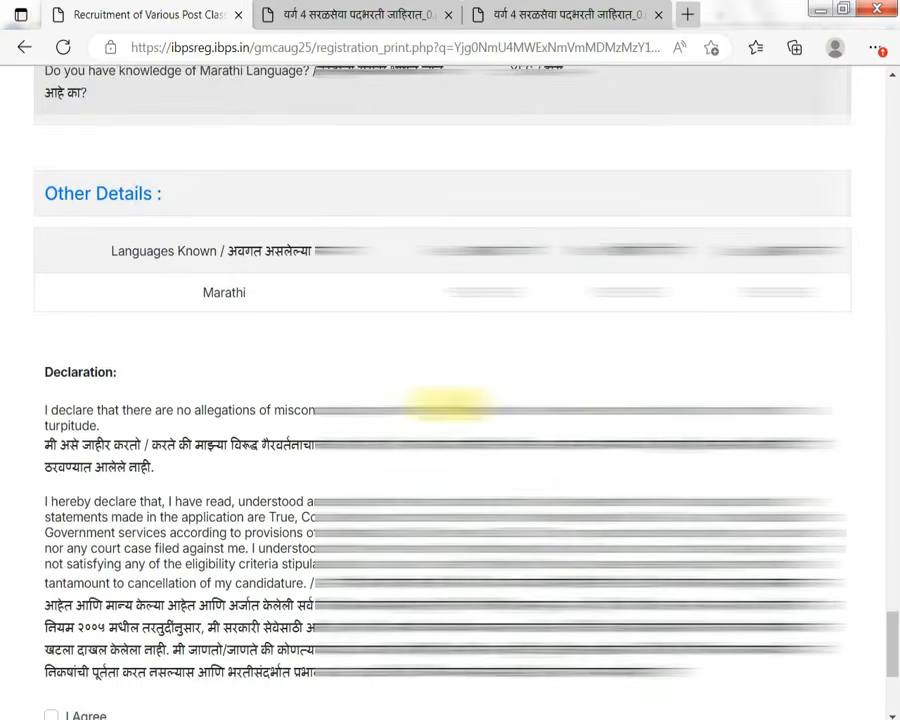
Agree to the declaration at the end of the registration preview.
scroll(422, 402, down, 2)
click(51, 519)
scroll(58, 518, down, 2)
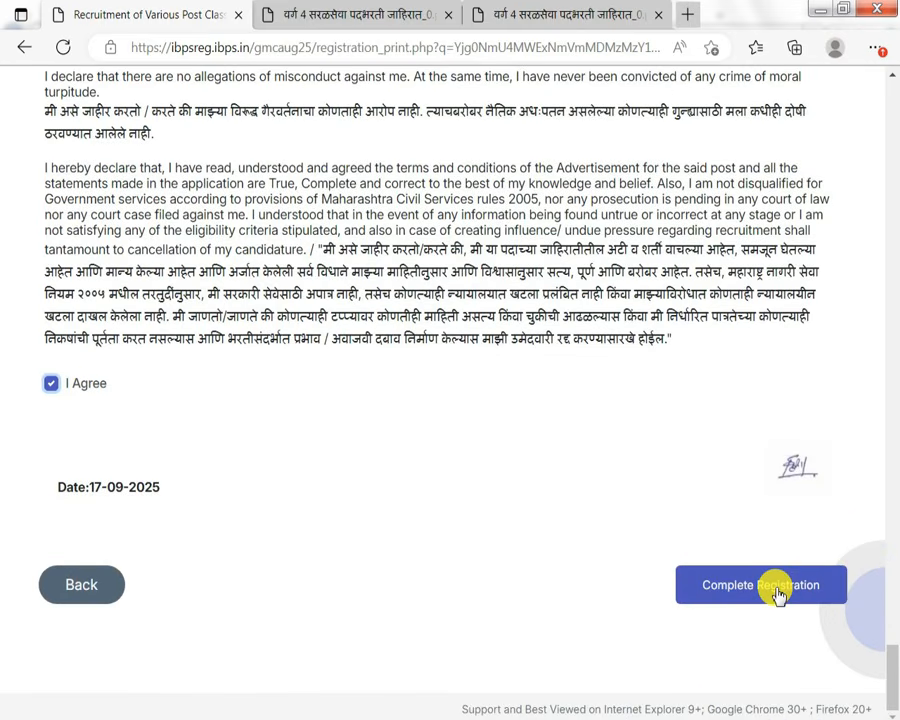
Complete the registration and accept the confirmation notices to proceed to the document uploads.
click(779, 592)
click(538, 203)
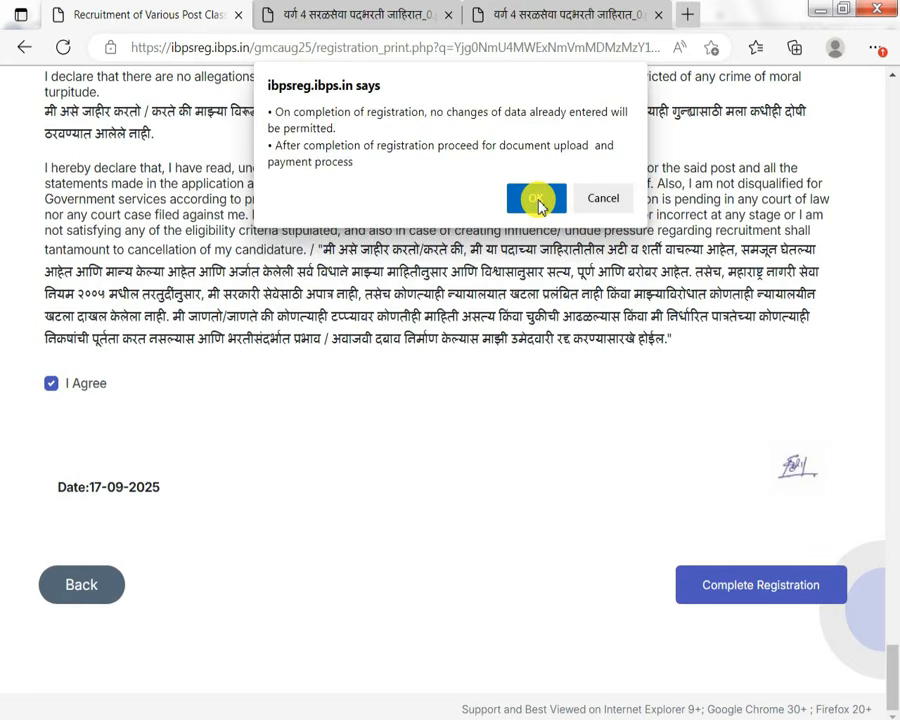
click(537, 149)
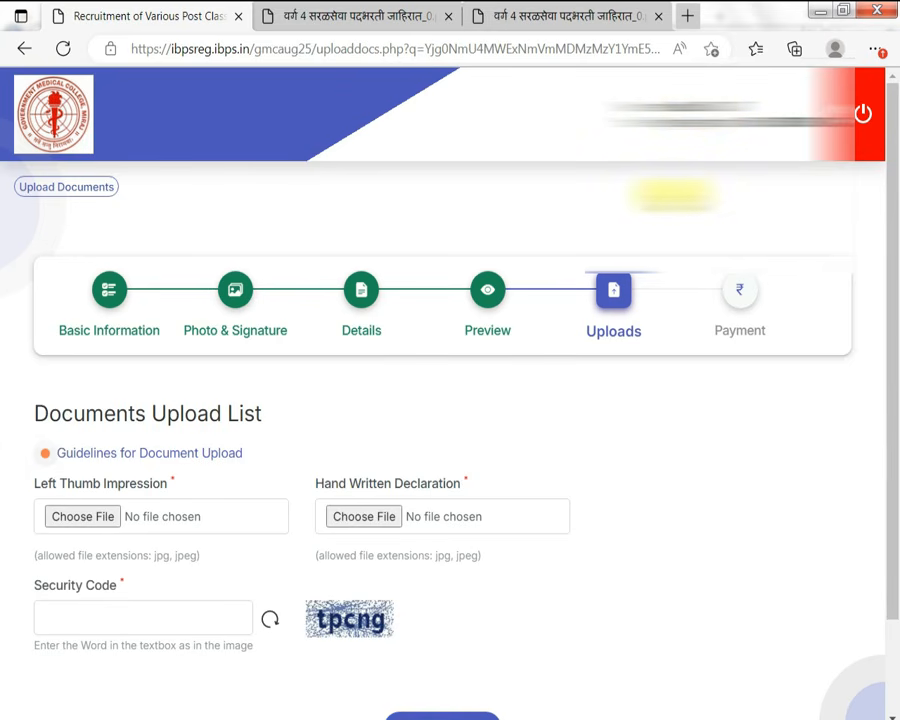
Submit tb.jpg as the left thumb impression and decl.jpg as the handwritten declaration with the security code, confirming that the details are correct.
scroll(462, 342, down, 2)
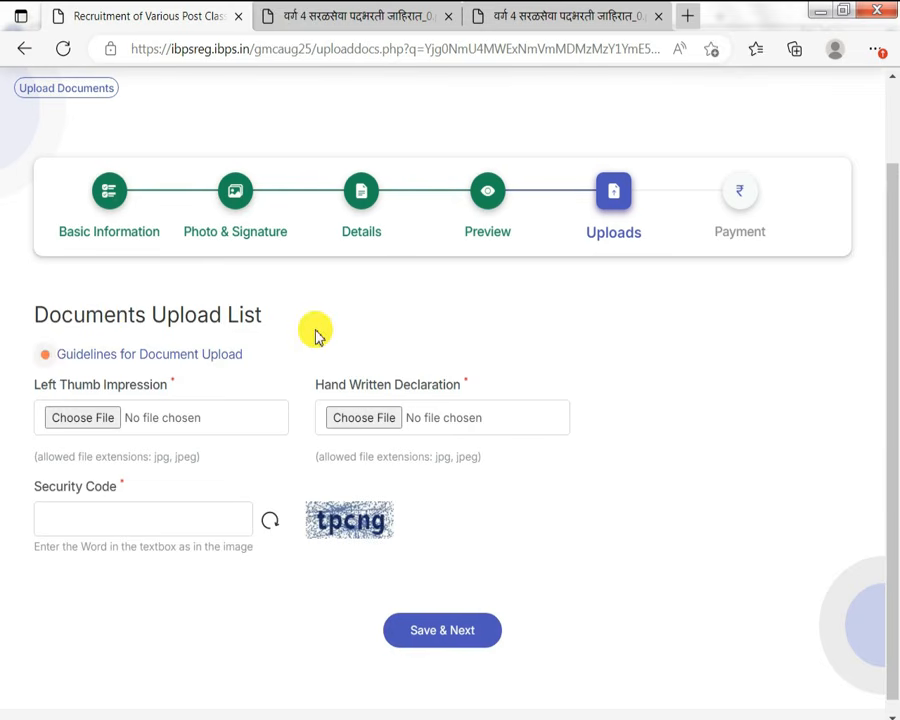
drag(63, 316, 320, 314)
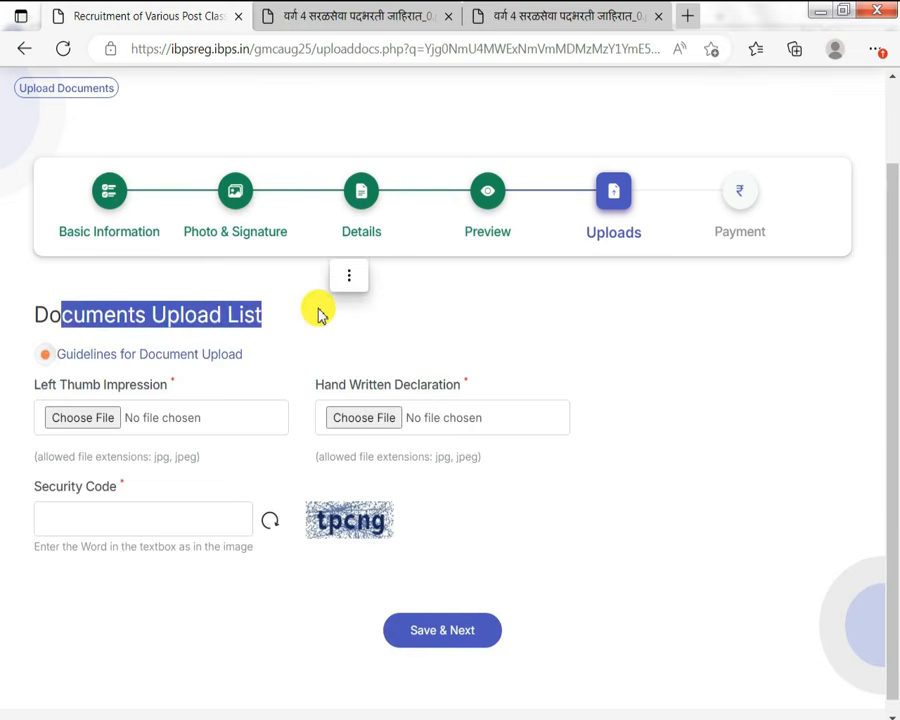
drag(36, 388, 137, 390)
drag(349, 385, 460, 385)
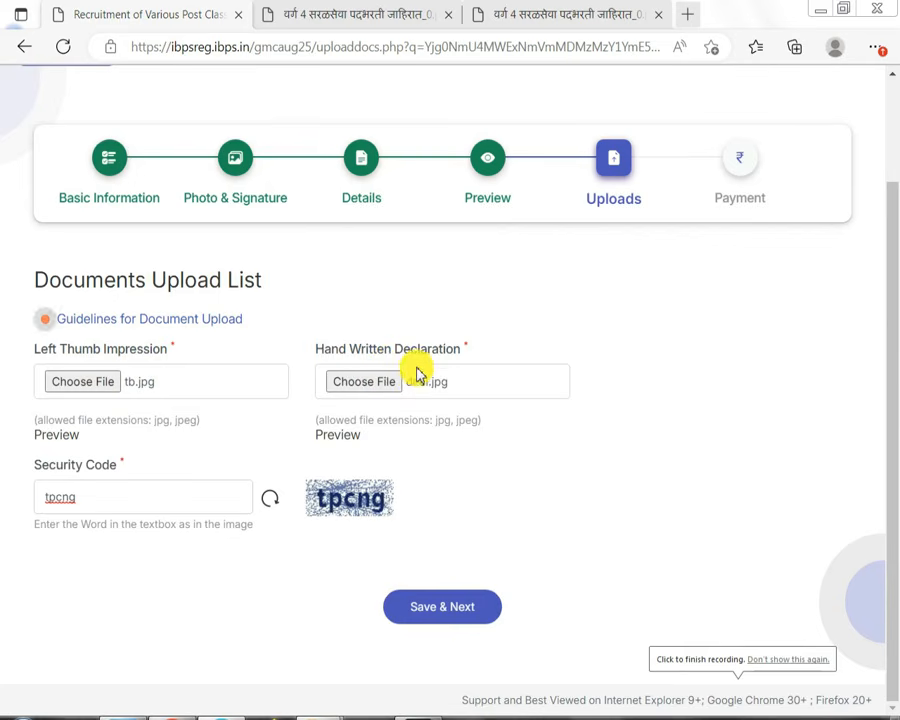
click(448, 612)
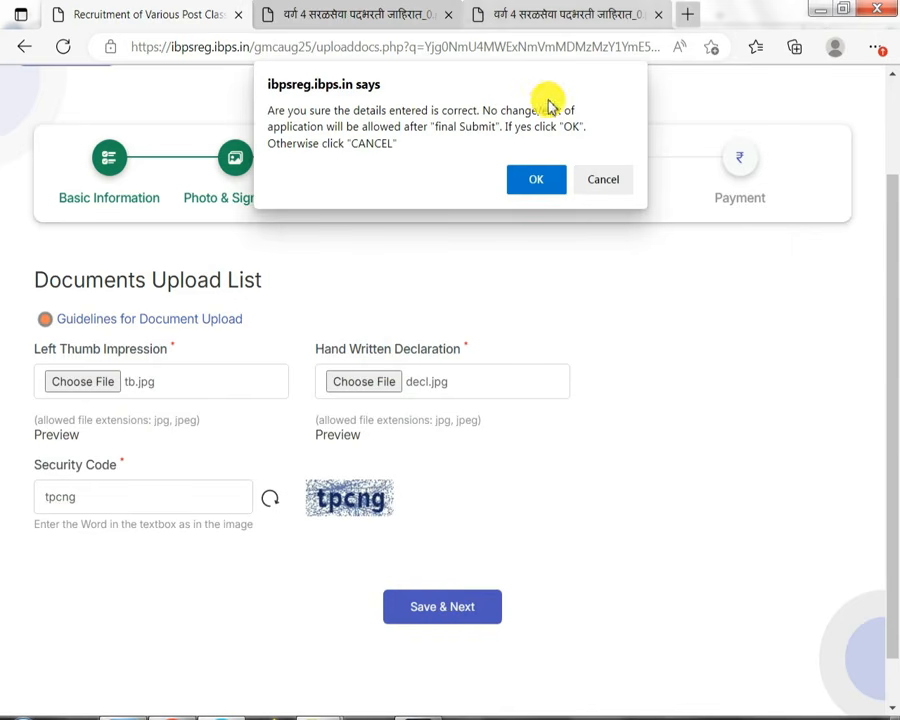
drag(280, 127, 458, 131)
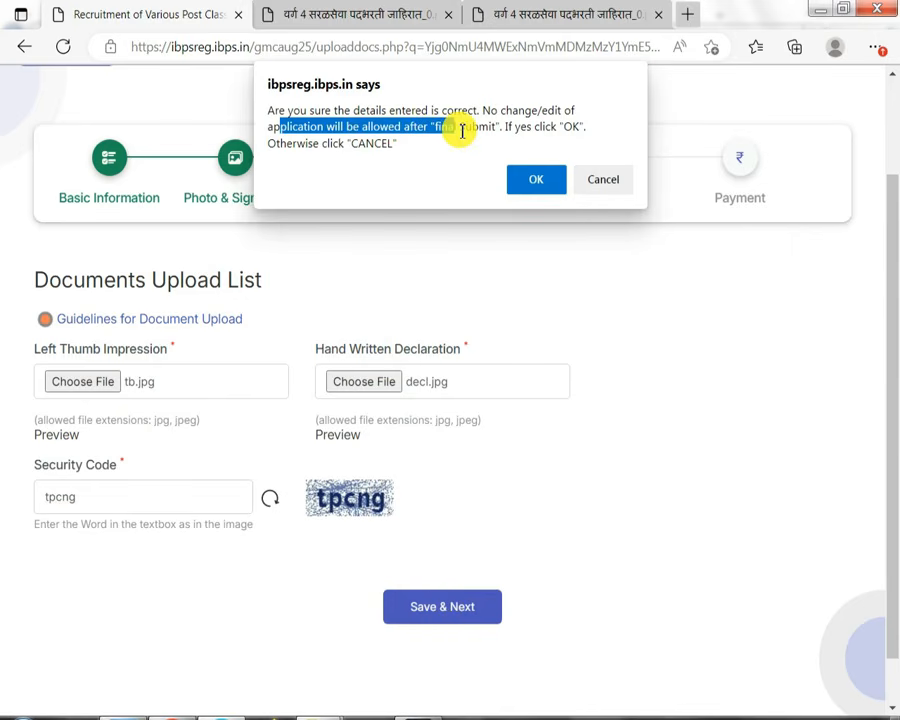
click(536, 180)
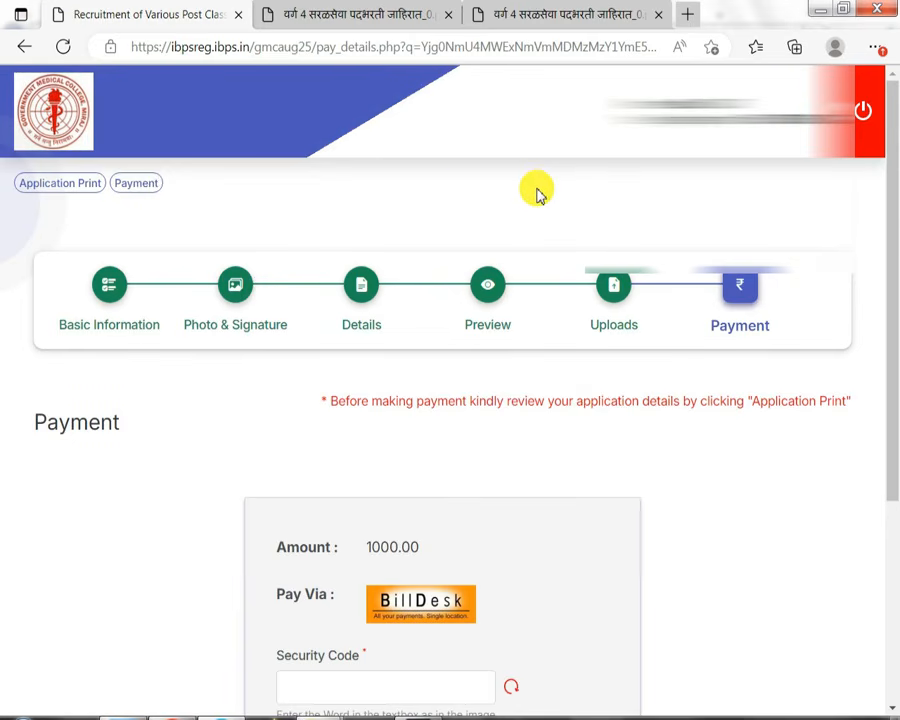
Enter the security code shown on the payment page and submit the application fee payment via BillDesk, confirming the submission.
scroll(447, 212, down, 2)
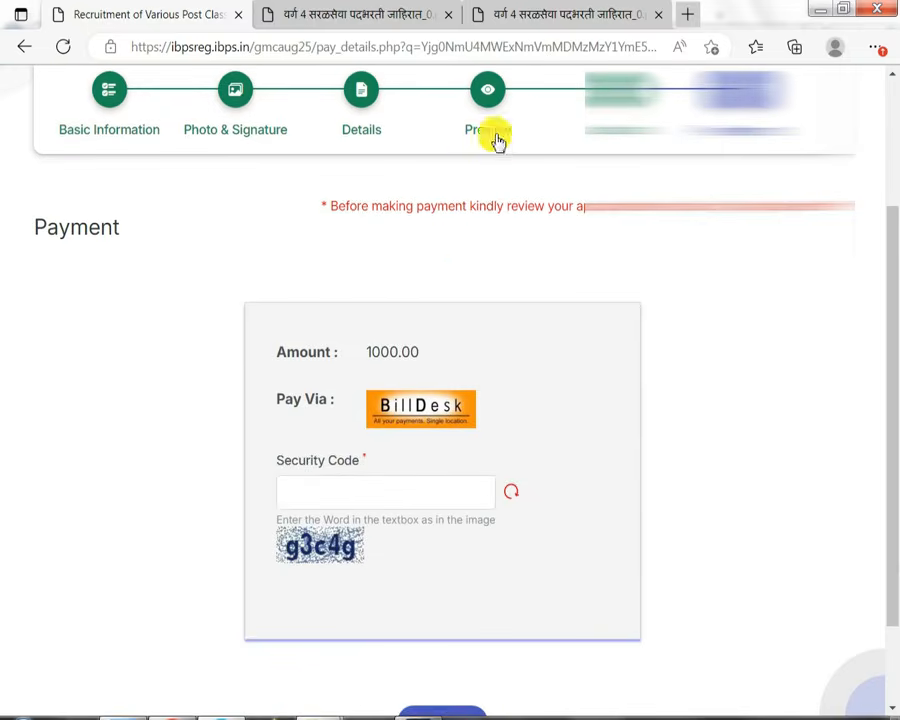
scroll(537, 189, up, 2)
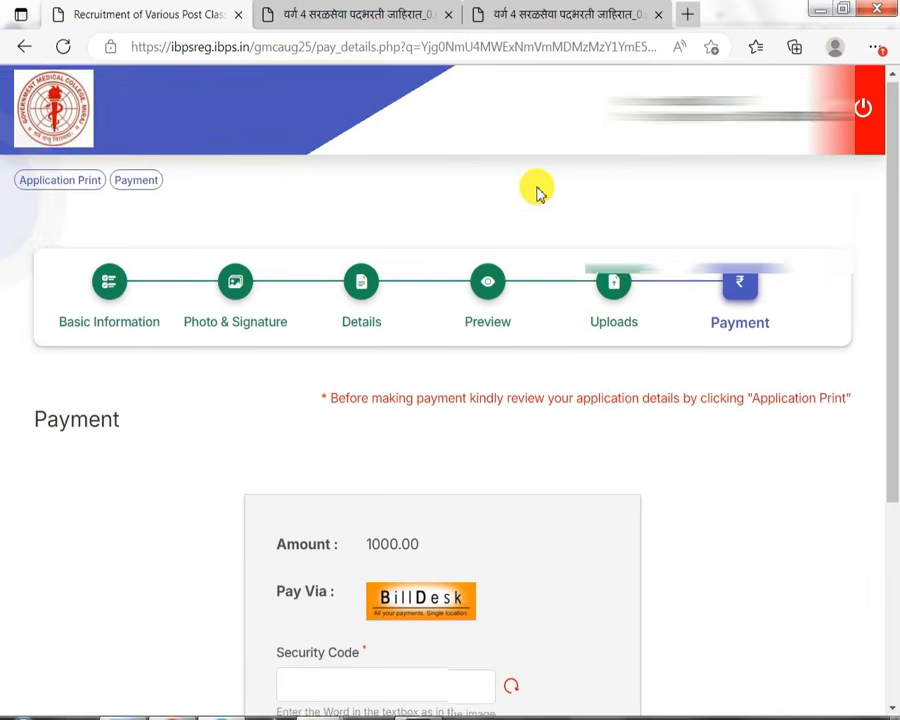
scroll(537, 189, down, 2)
scroll(537, 189, up, 2)
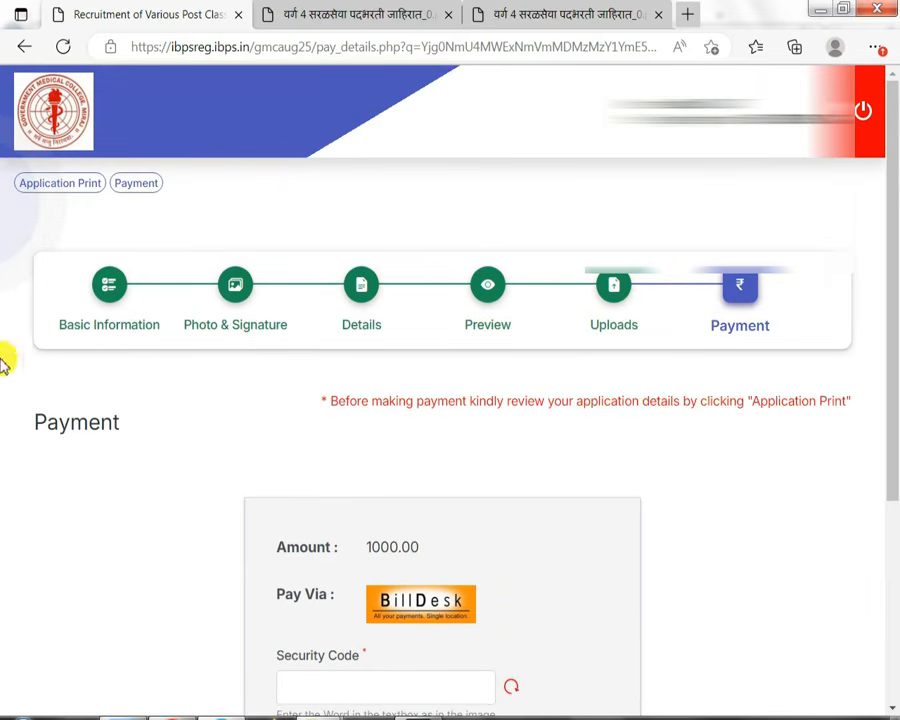
scroll(250, 420, down, 3)
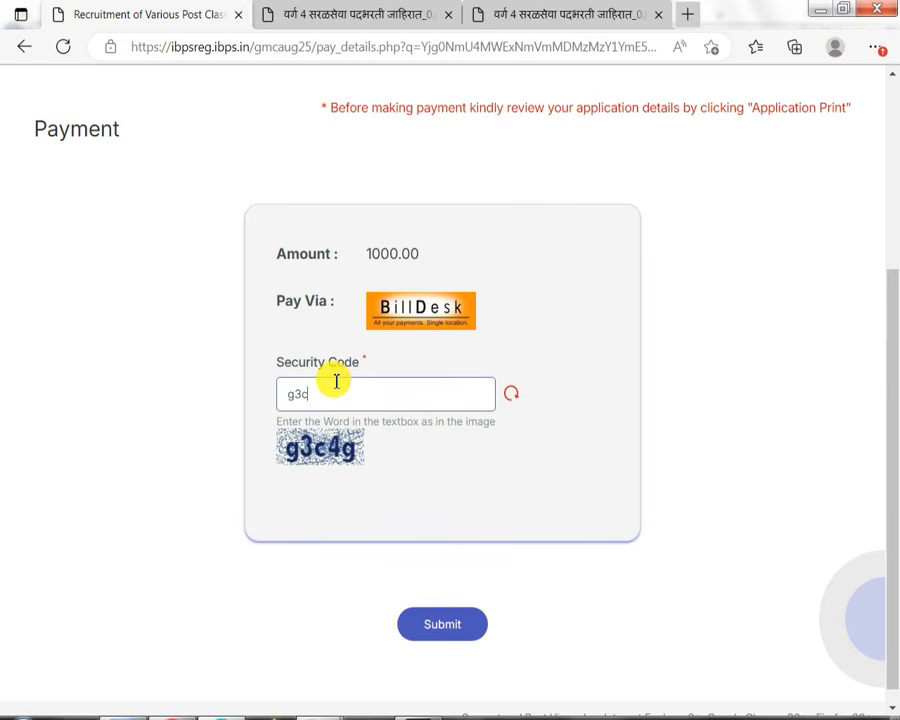
click(444, 623)
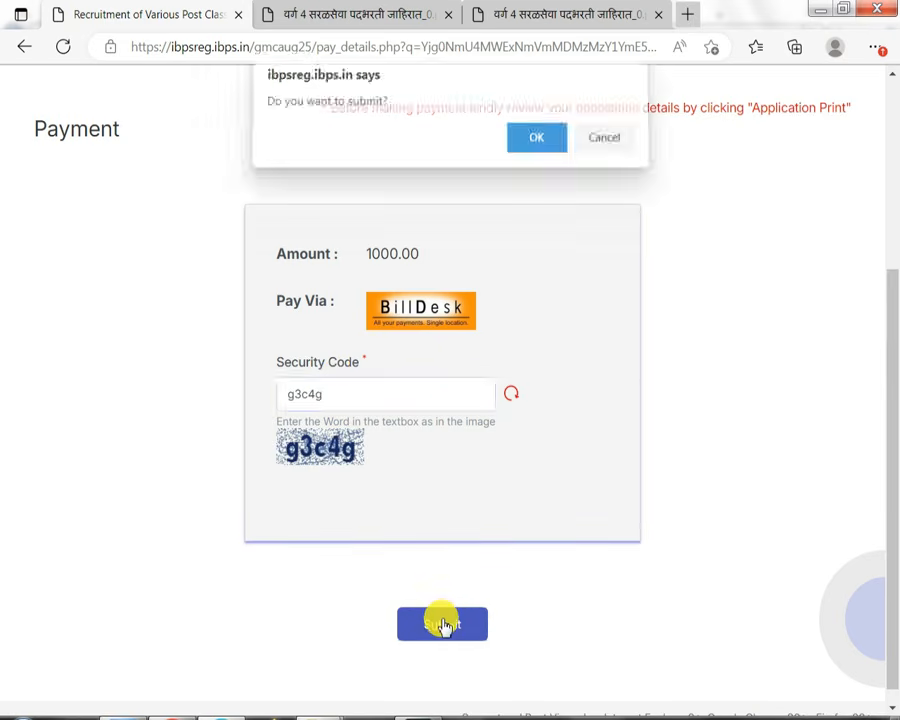
click(540, 147)
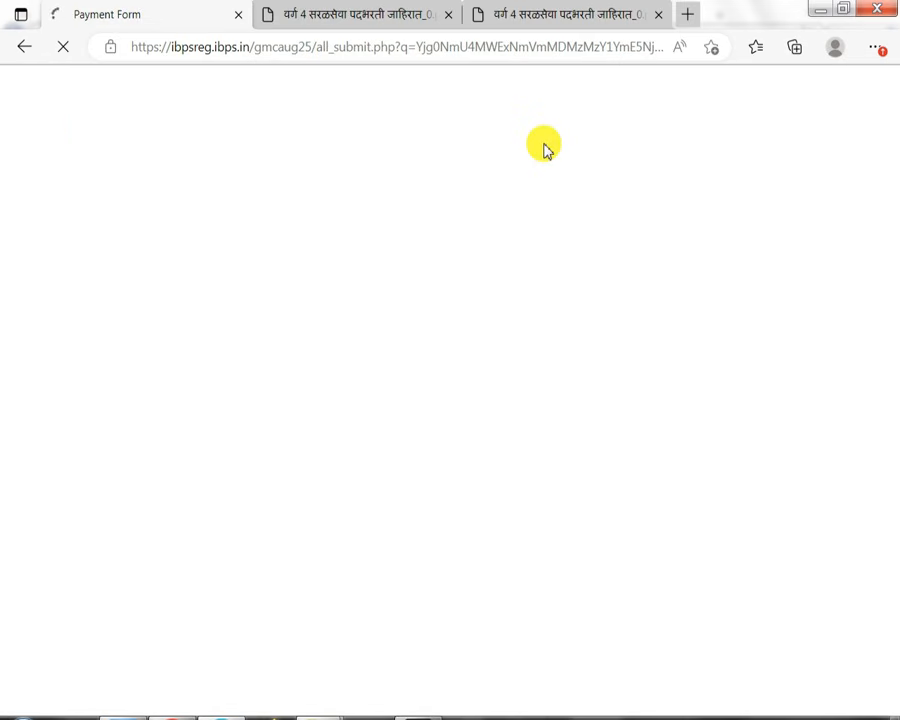